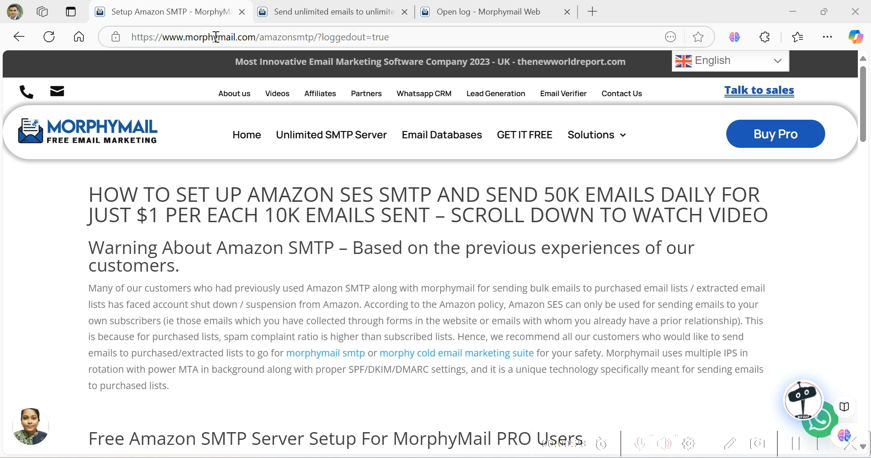
- Open MorphyMail's Amazon SMTP setup guide and follow its step 1 AWS signup link
mouse_move(629, 135)
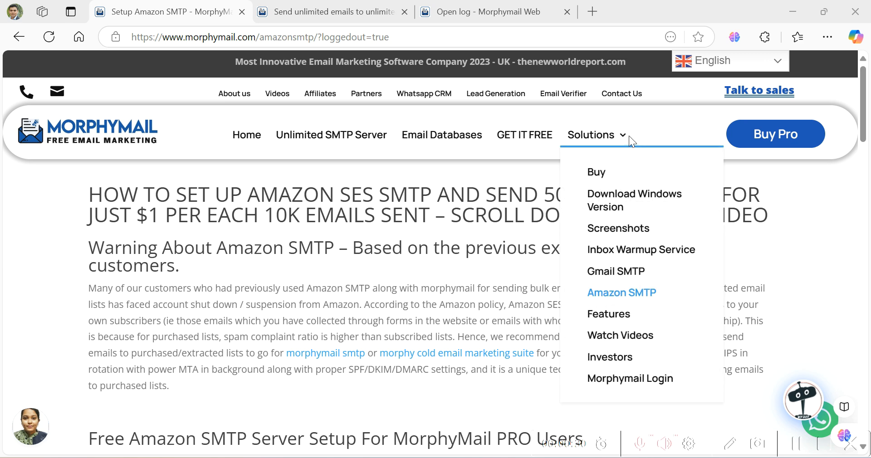
click(635, 303)
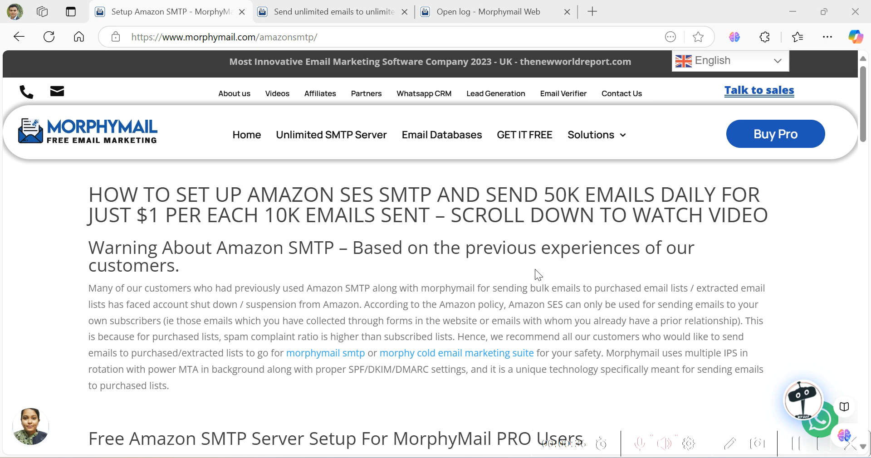
scroll(534, 268, down, 5)
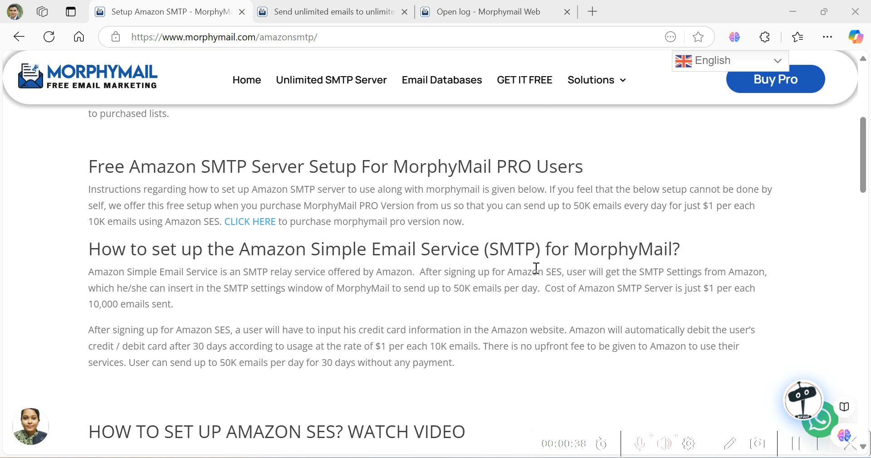
scroll(536, 268, down, 10)
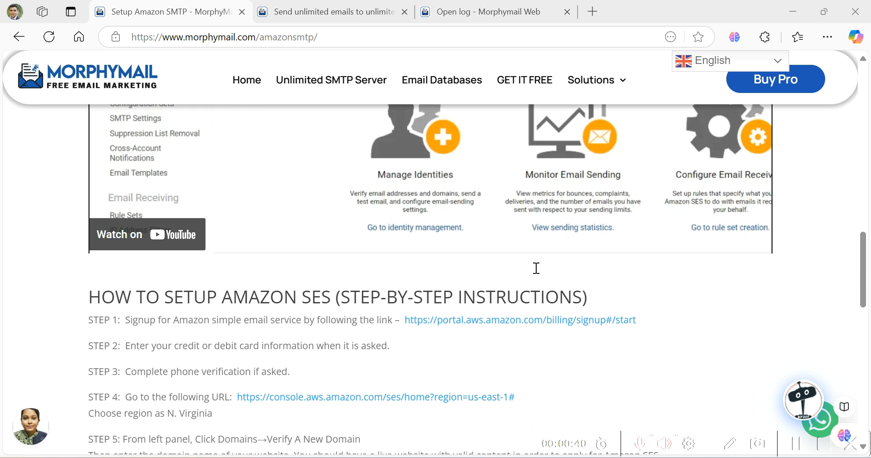
scroll(535, 268, down, 3)
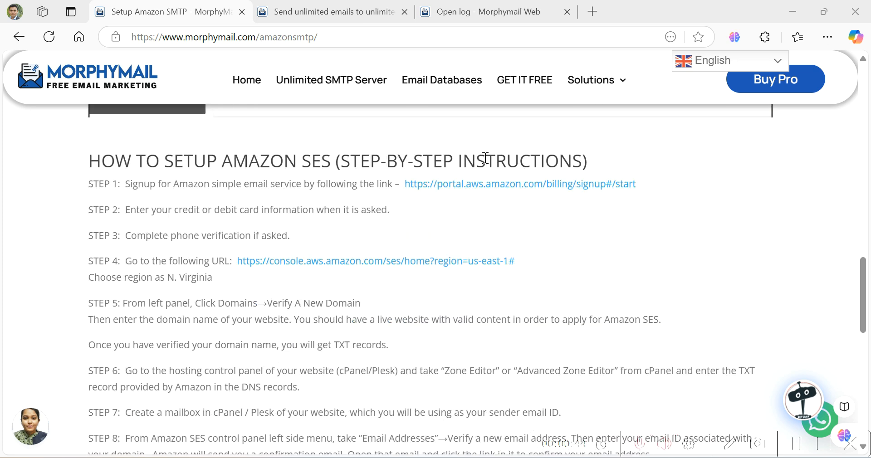
click(522, 187)
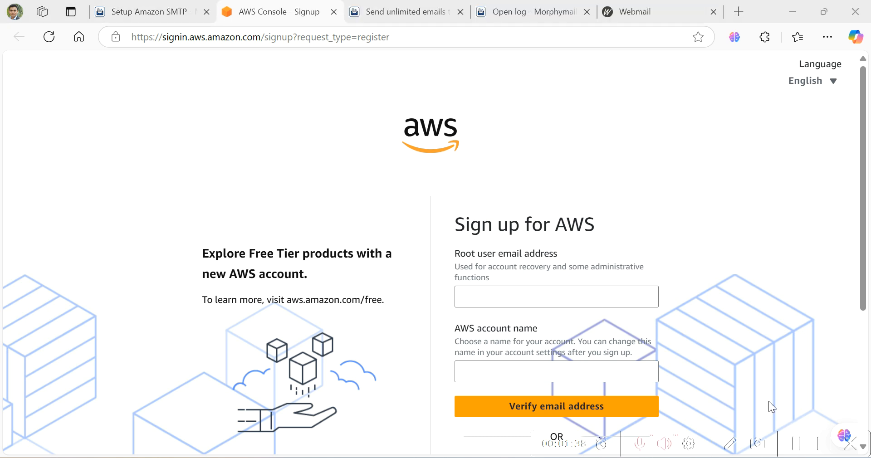
- Fill in the saved root user email and enter PROBUSINESSMARKETING as the AWS account name
click(636, 302)
key(ctrl+v)
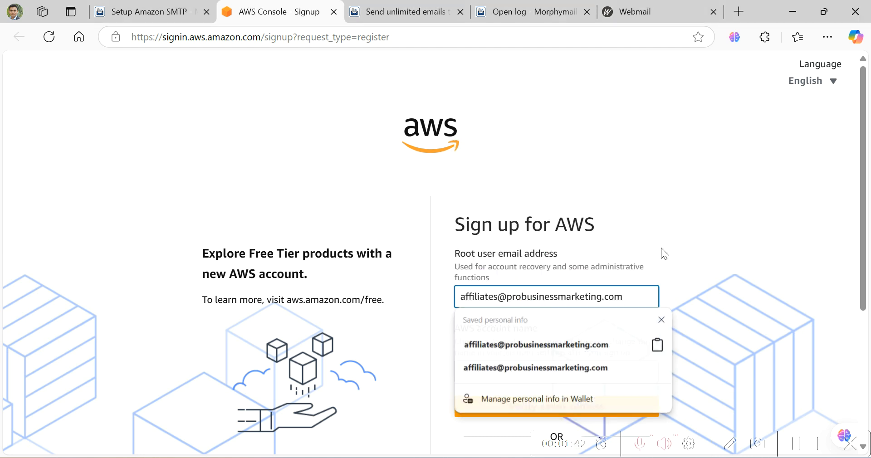
click(663, 251)
click(585, 373)
text(PROBUSIN)
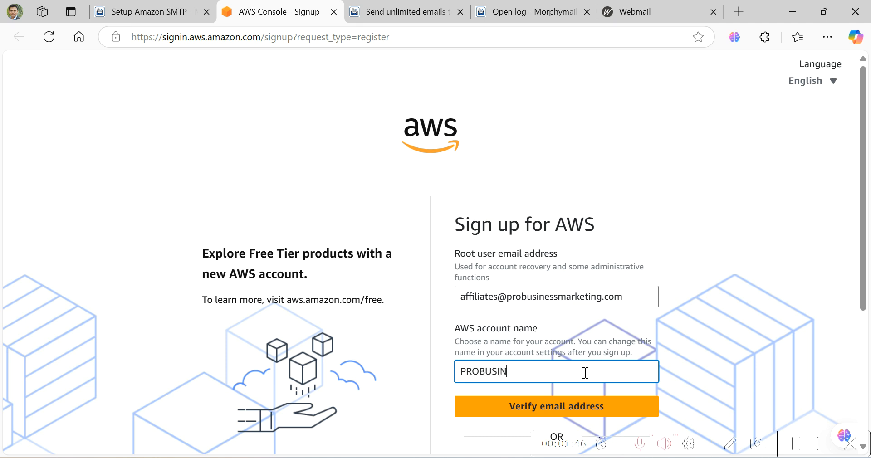
text(ESSMARKETING)
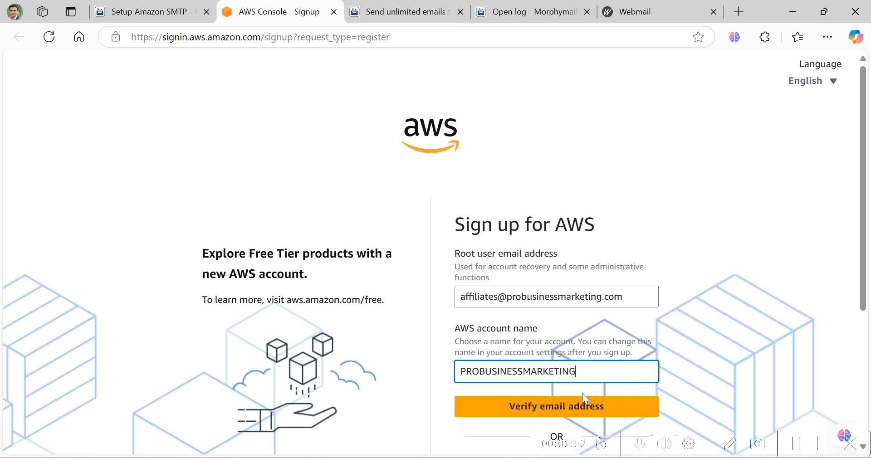
- Send the email for verification, pass the security check, and switch to the Webmail inbox
click(580, 408)
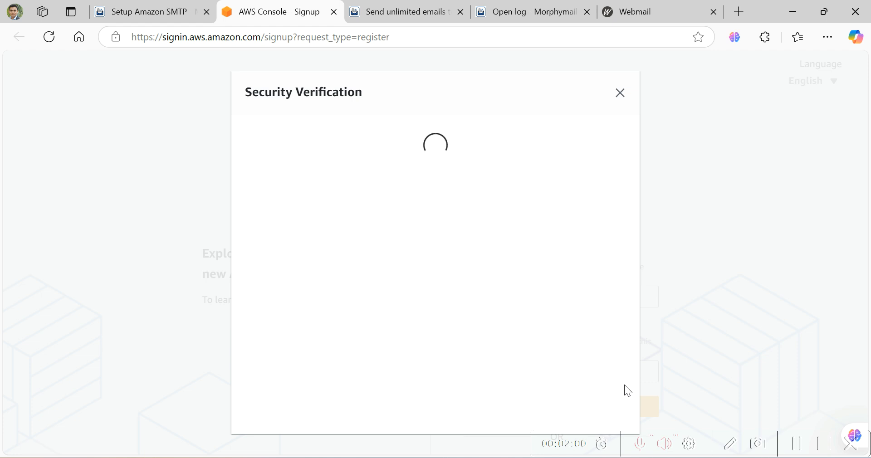
text(2fb37b)
click(793, 447)
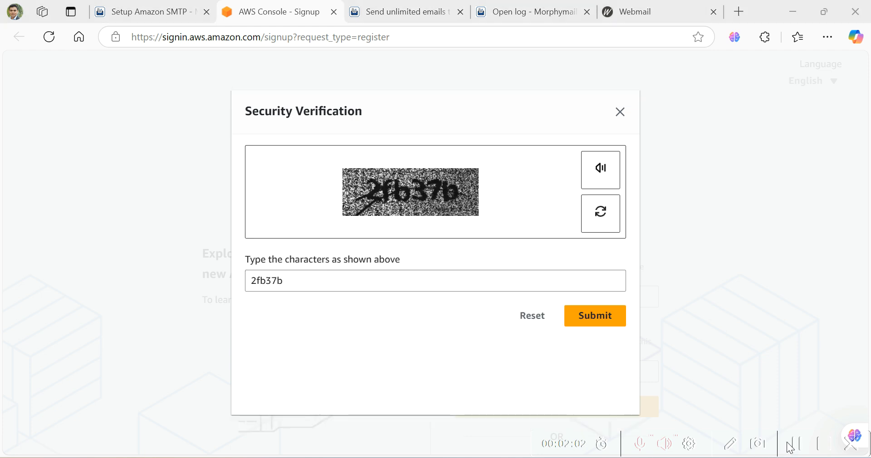
click(611, 324)
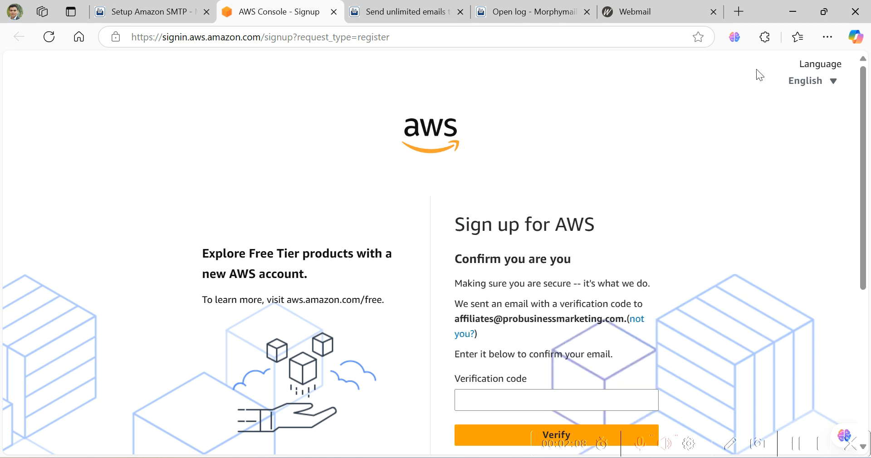
click(668, 10)
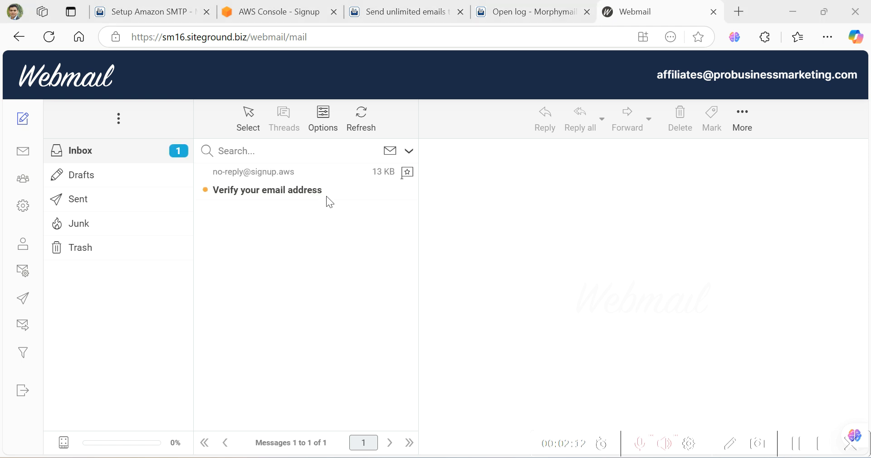
- Copy the code from the AWS 'Verify your email address' message into the sign-up verification field
click(327, 195)
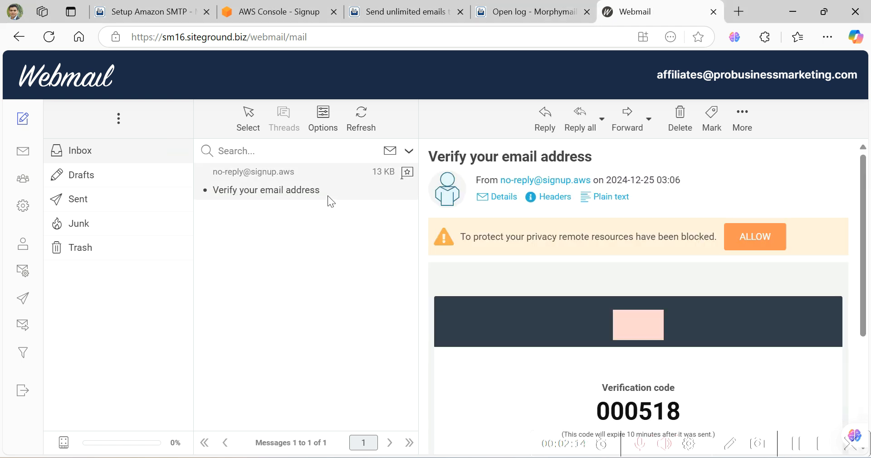
scroll(589, 295, down, 2)
drag(680, 343, 604, 341)
key(ctrl+c)
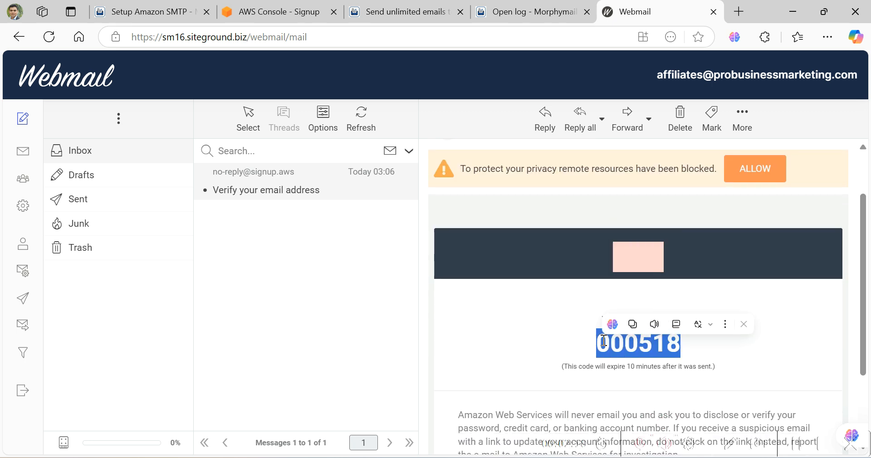
click(310, 19)
click(565, 402)
- Paste the verification code and confirm it to verify the email address
key(ctrl+v)
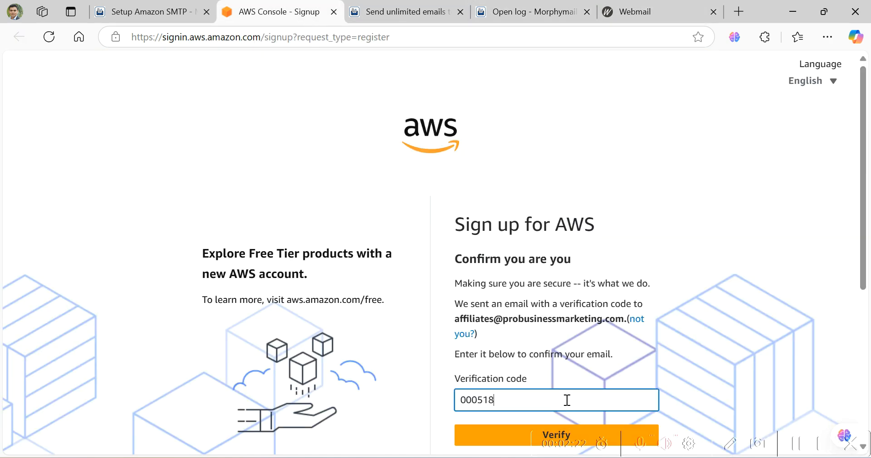
scroll(588, 387, down, 1)
scroll(589, 387, down, 3)
click(566, 301)
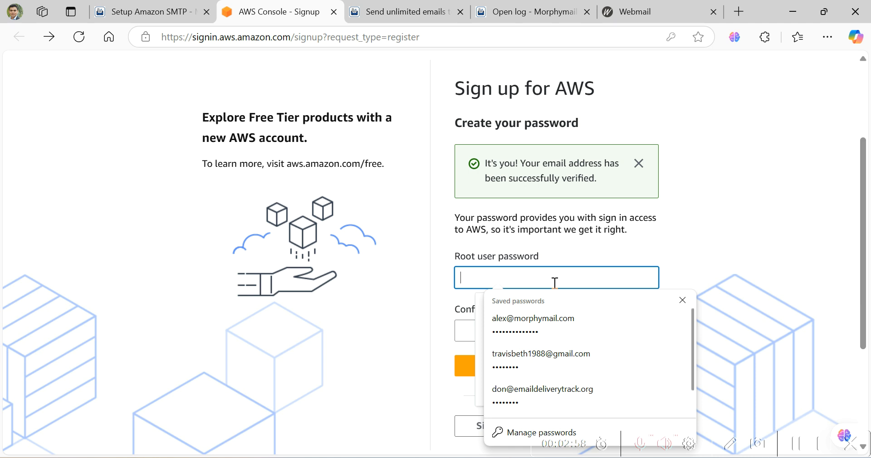
- Set and confirm a root user password, resubmitting with a stronger one after the warning
text(••••••••••••)
key(Tab)
text(••••••••••••)
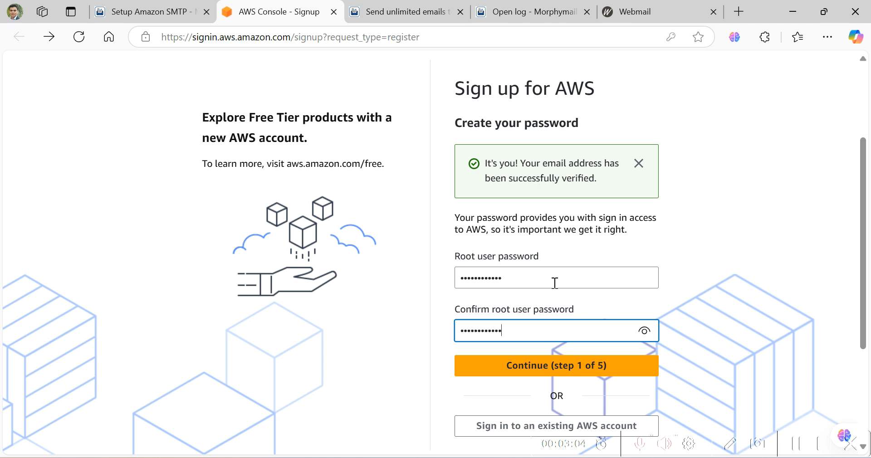
click(555, 365)
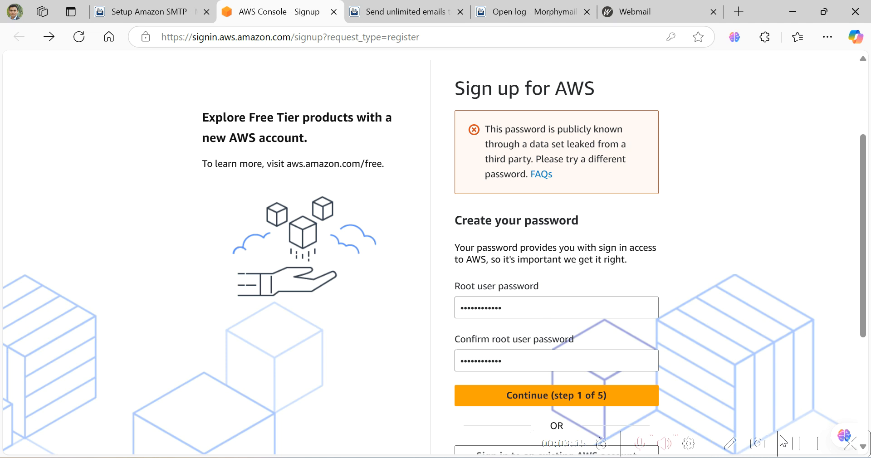
click(793, 443)
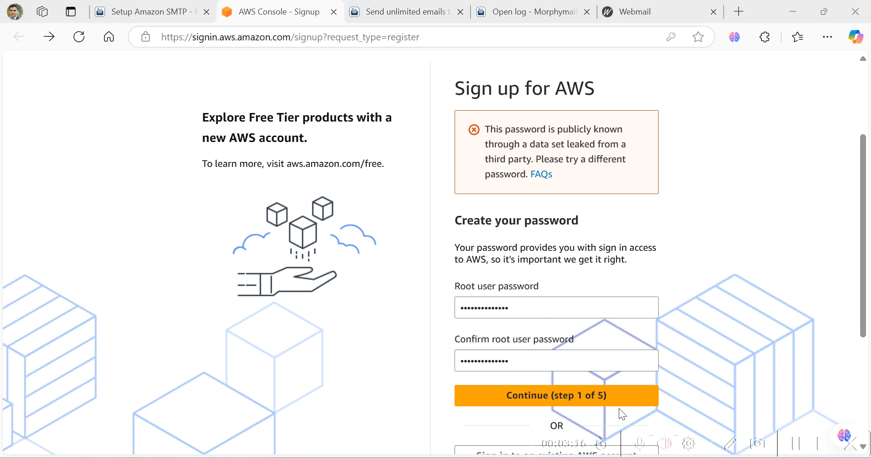
click(617, 401)
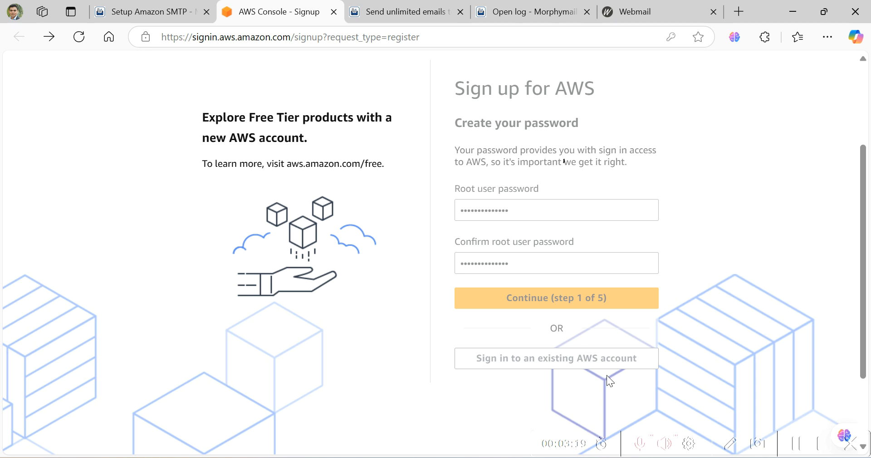
click(799, 446)
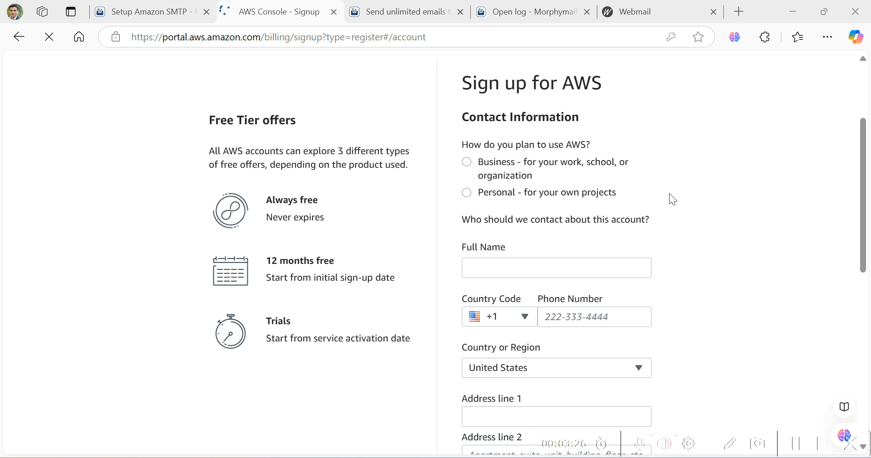
- Mark the account as business use and enter the contact's full name and organization name
click(468, 163)
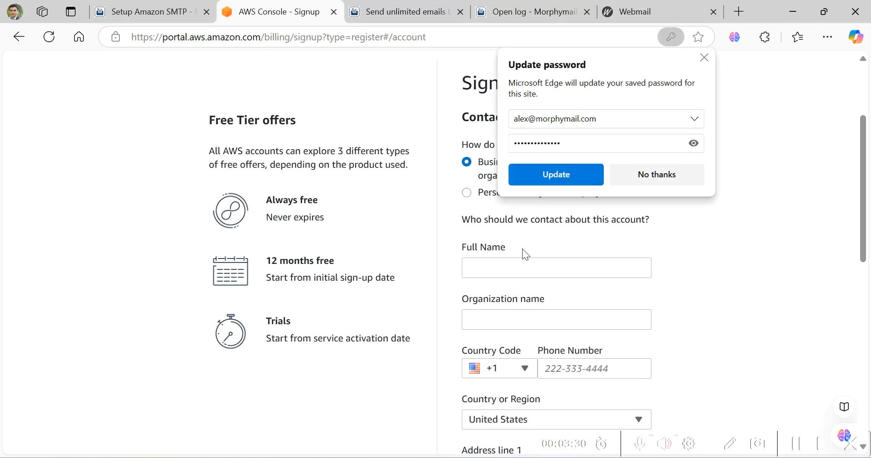
click(641, 180)
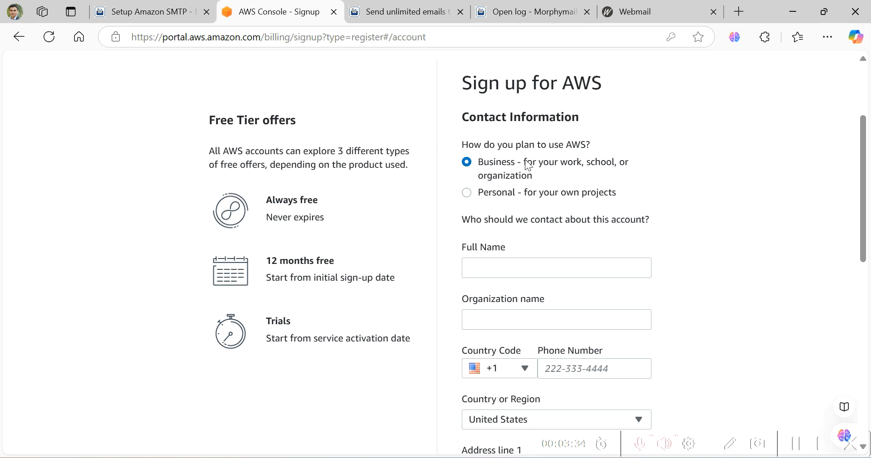
click(548, 263)
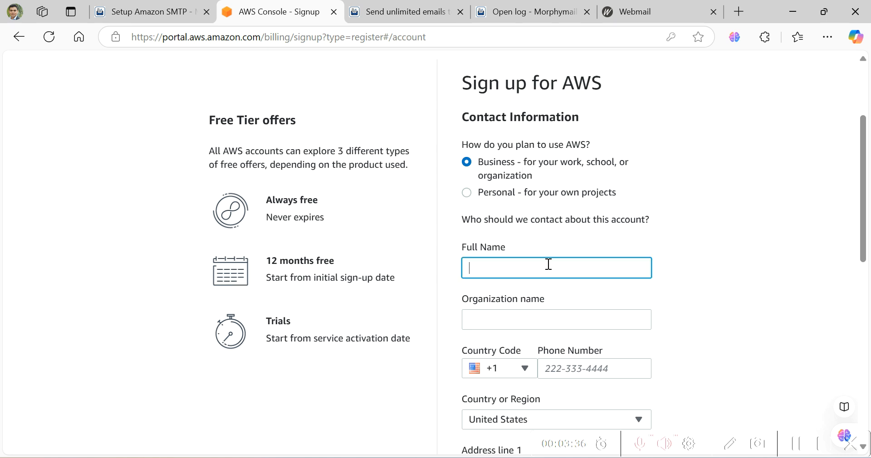
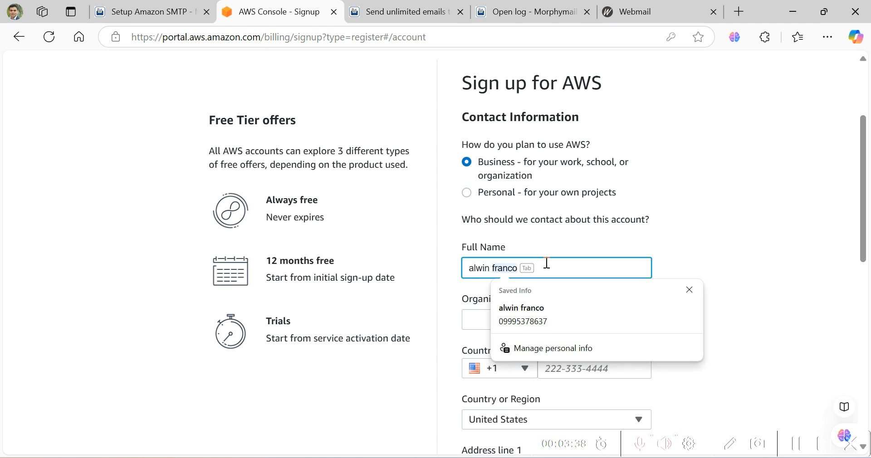
key(Tab)
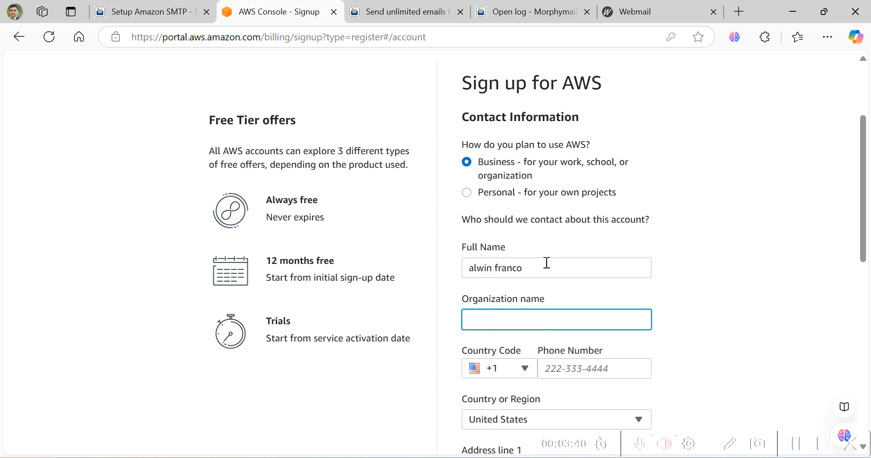
text(fatma)
key(Tab)
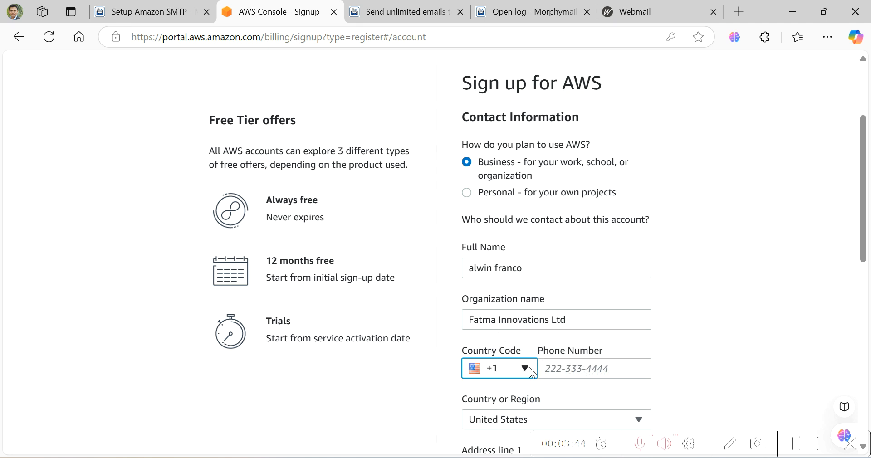
click(802, 440)
- Accept the AWS customer agreement and submit the contact information
scroll(733, 335, up, 3)
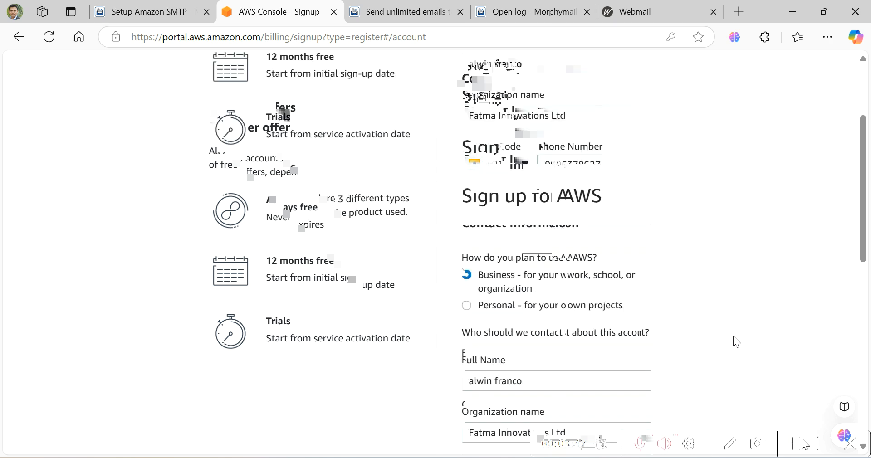
scroll(733, 335, down, 3)
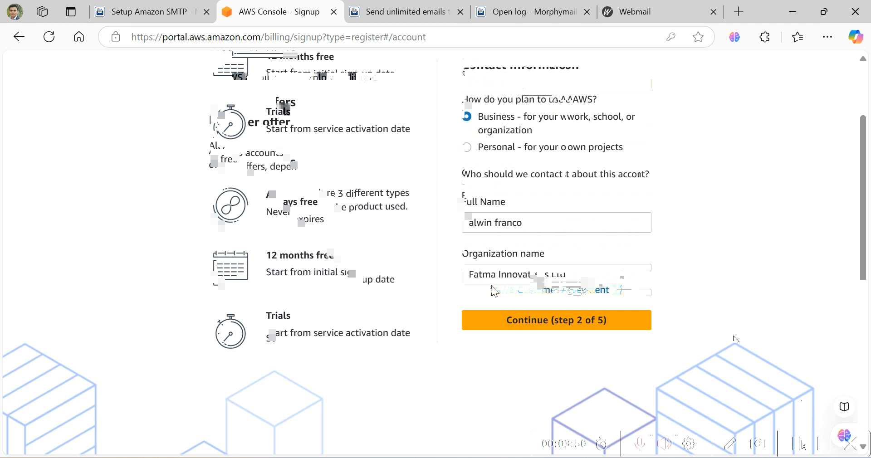
click(467, 278)
click(549, 325)
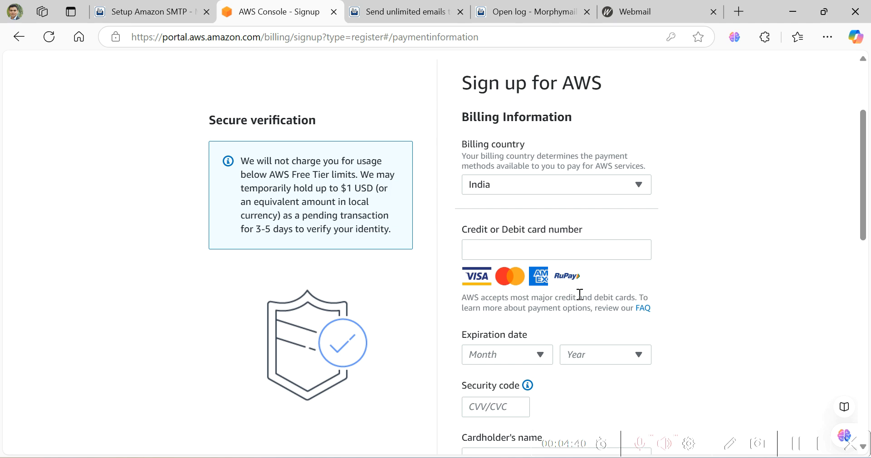
- Choose Business operations as the primary purpose in the identity confirmation step
click(798, 443)
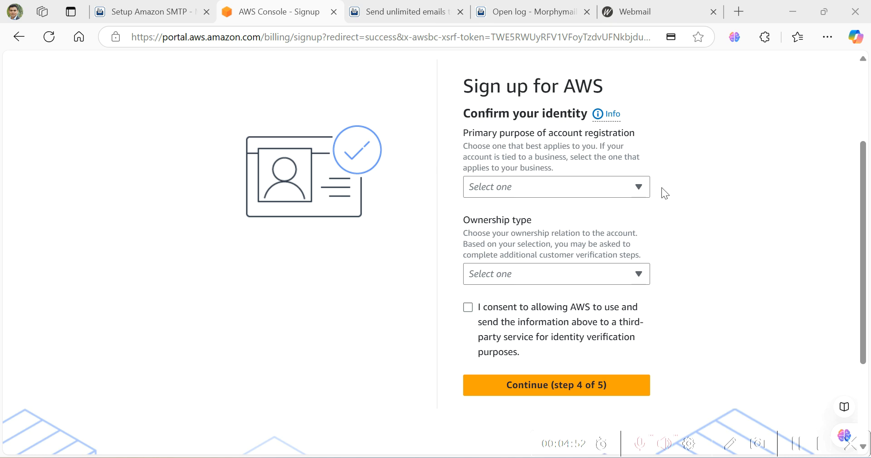
click(643, 192)
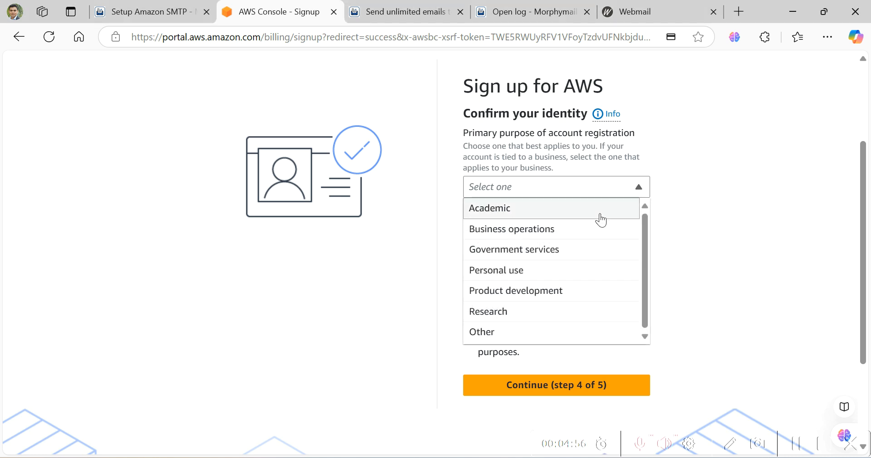
click(594, 229)
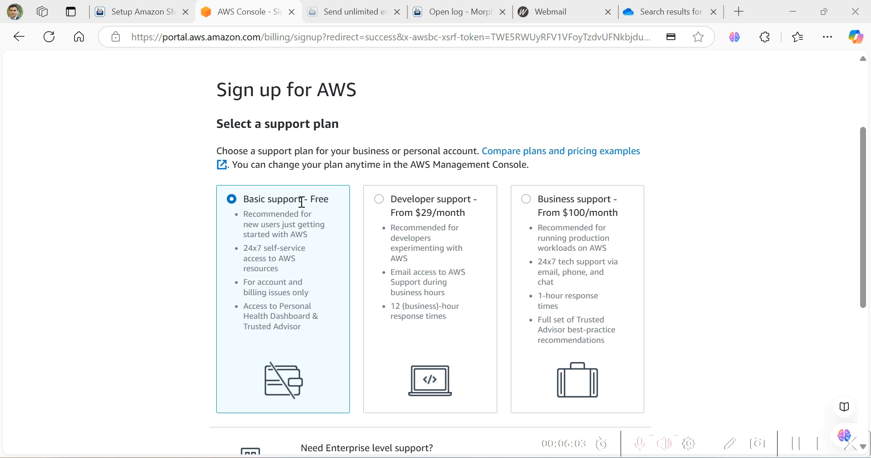
- Complete sign-up on Basic support – Free and continue to the AWS Management Console
scroll(352, 214, down, 5)
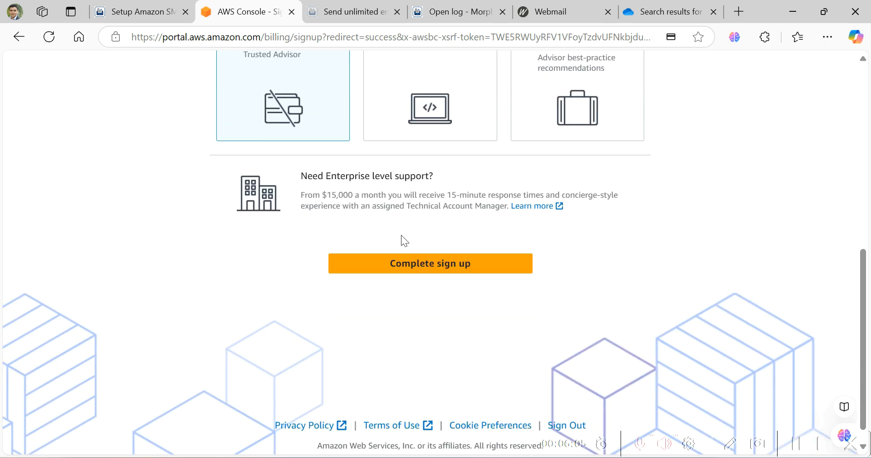
click(429, 268)
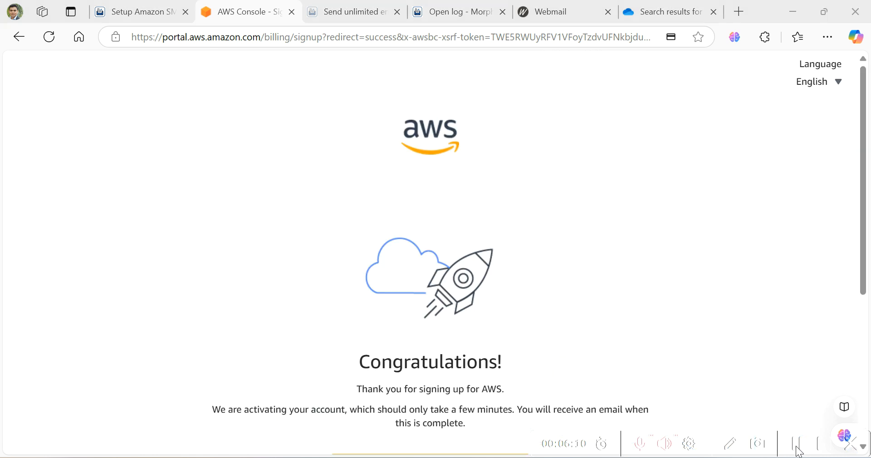
scroll(714, 321, down, 1)
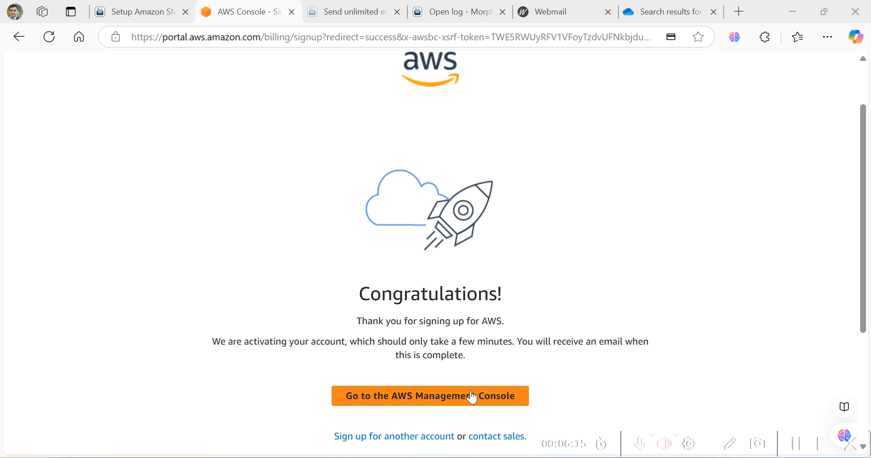
click(456, 401)
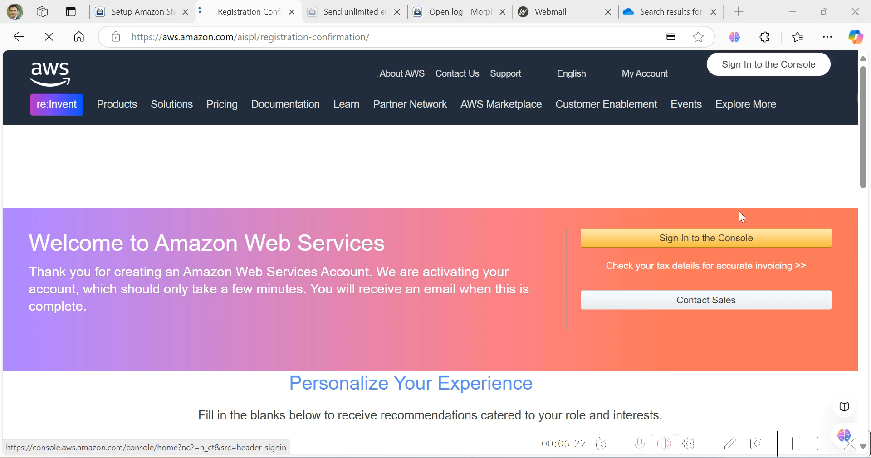
- Sign in to the console and search services for 'simple email servie'
click(731, 249)
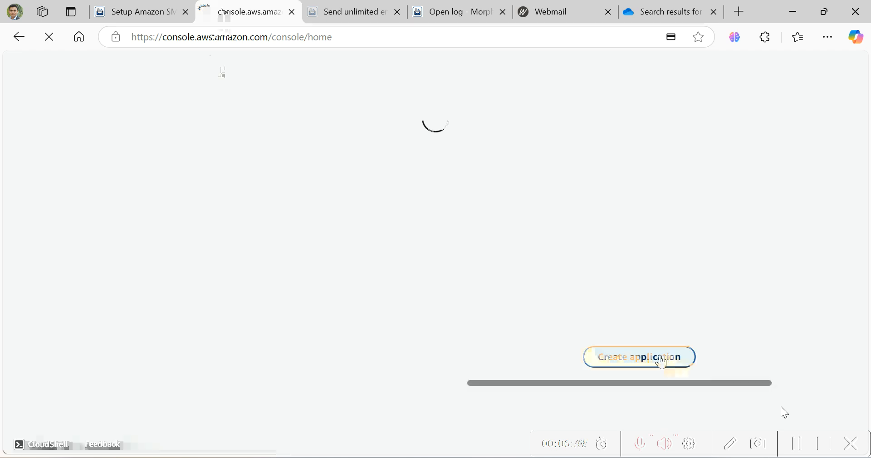
click(219, 64)
text(sim)
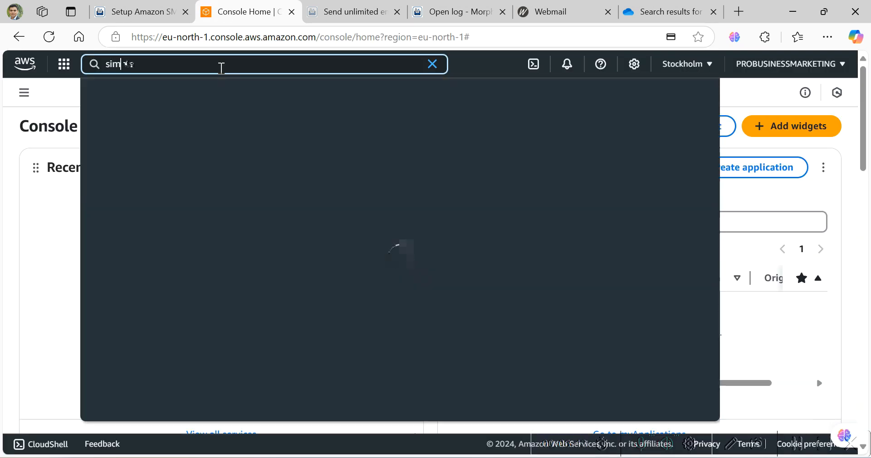
text(ple email servie)
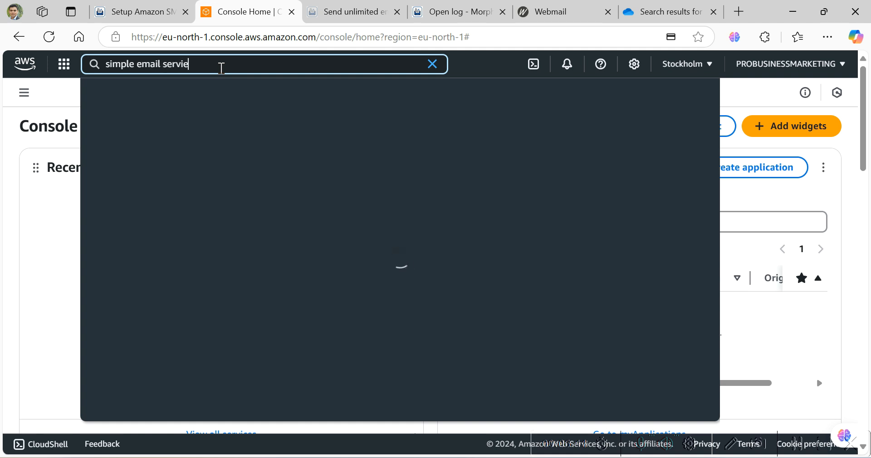
- Correct the search to 'simple email service', open Amazon SES, and start its setup wizard
key(BackSpace)
text(ce)
click(410, 136)
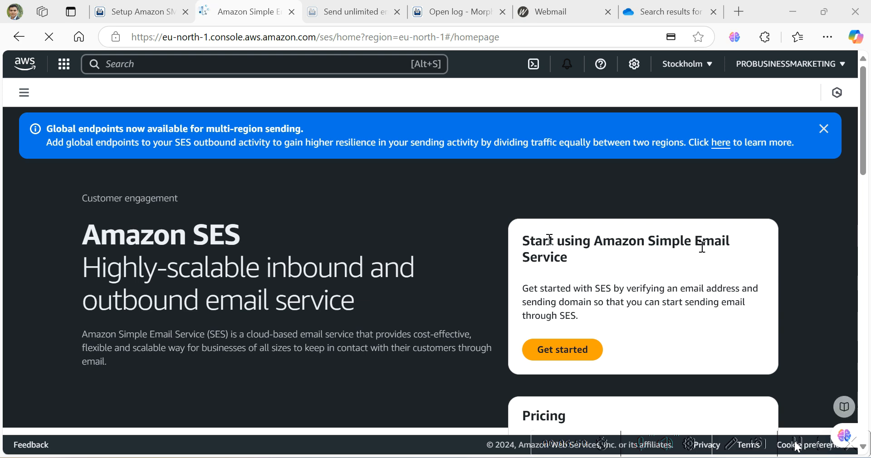
click(578, 356)
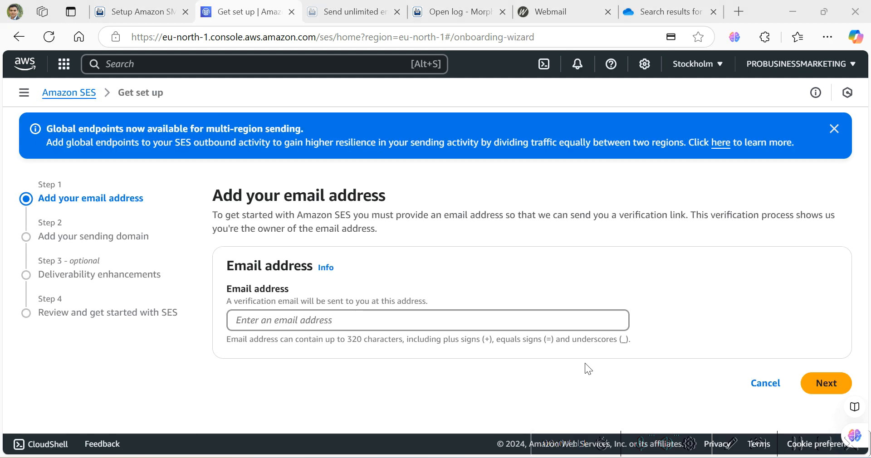
- Paste the saved sender email address, then paste it into the Step 2 sending domain field
click(487, 324)
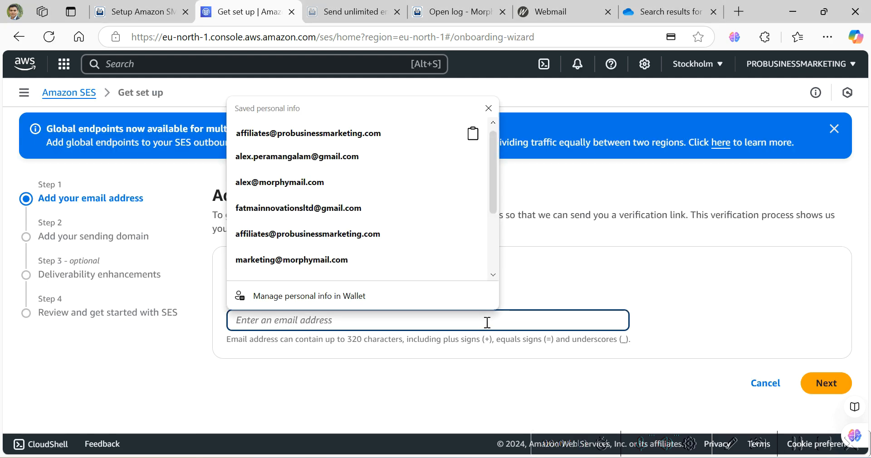
key(ctrl+v)
click(600, 277)
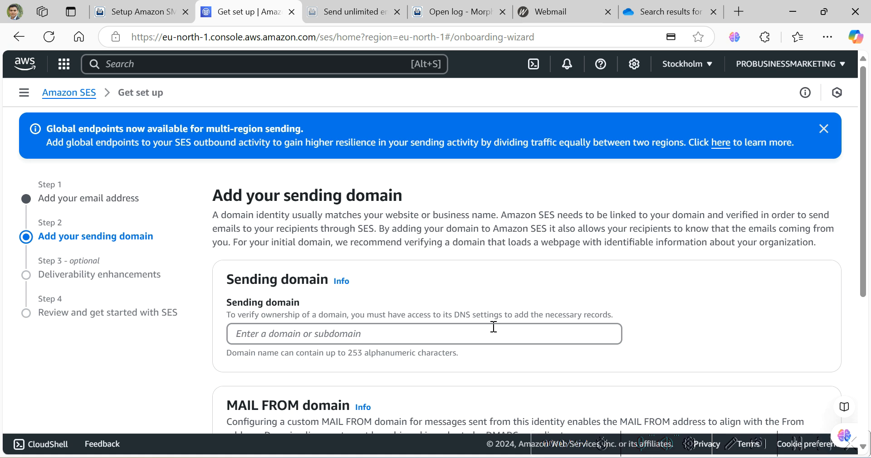
click(493, 327)
key(ctrl+v)
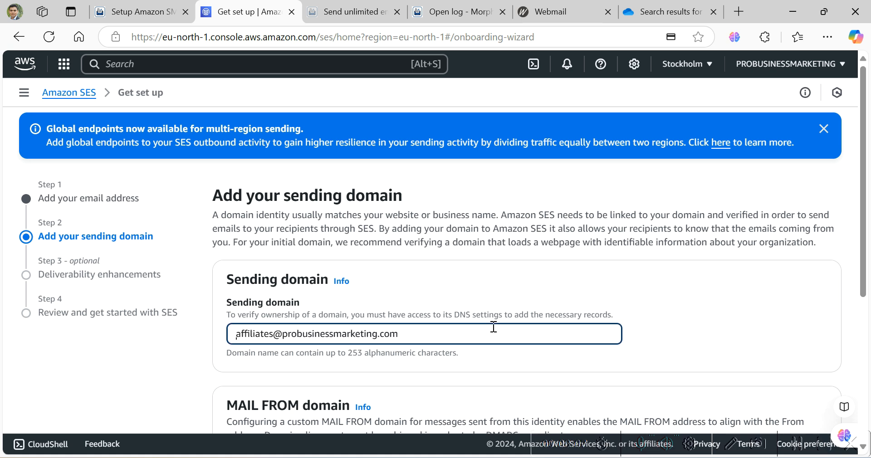
- Trim the sending domain to probusinessmarketing.com and continue to Deliverability enhancements
key(Left)
key(Left)
key(Left)
key(Left)
key(Left)
key(Left)
key(BackSpace)
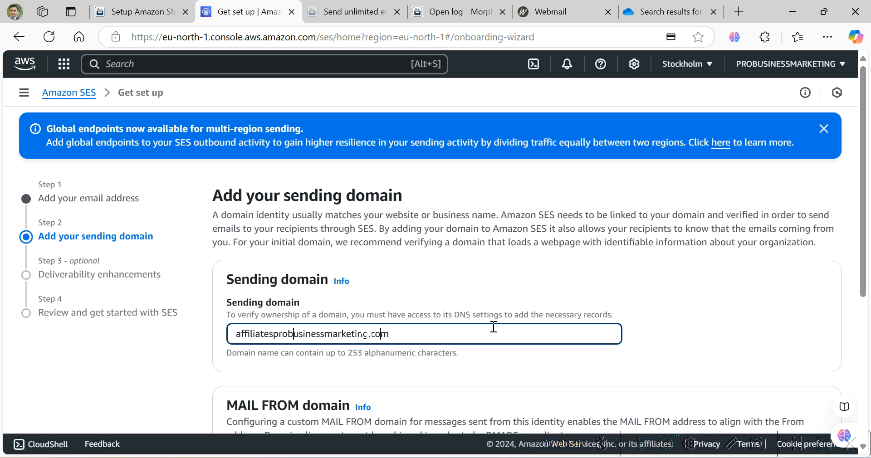
key(ctrl+BackSpace)
scroll(512, 276, down, 3)
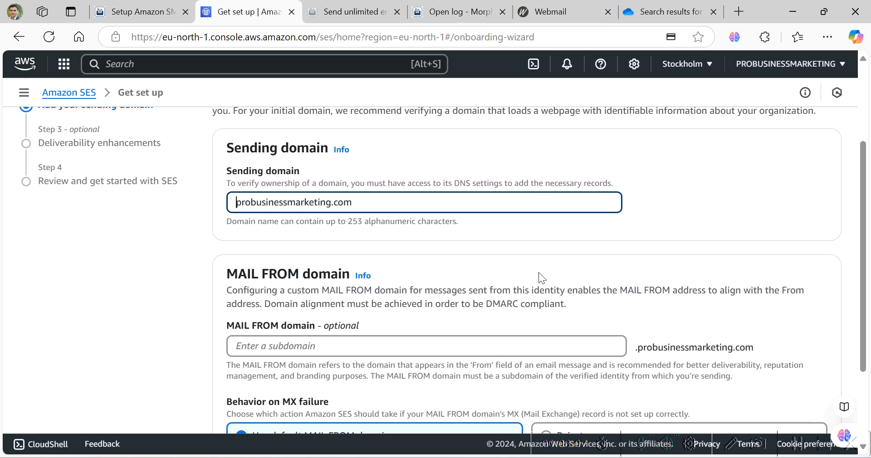
scroll(539, 273, down, 3)
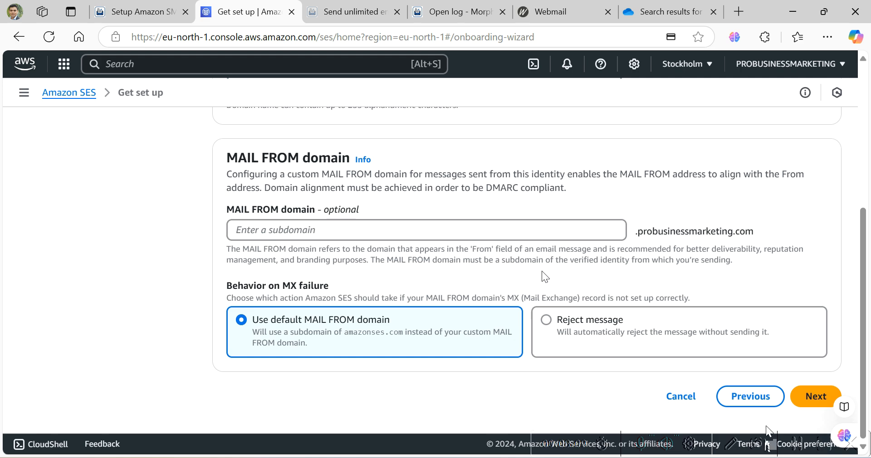
click(800, 445)
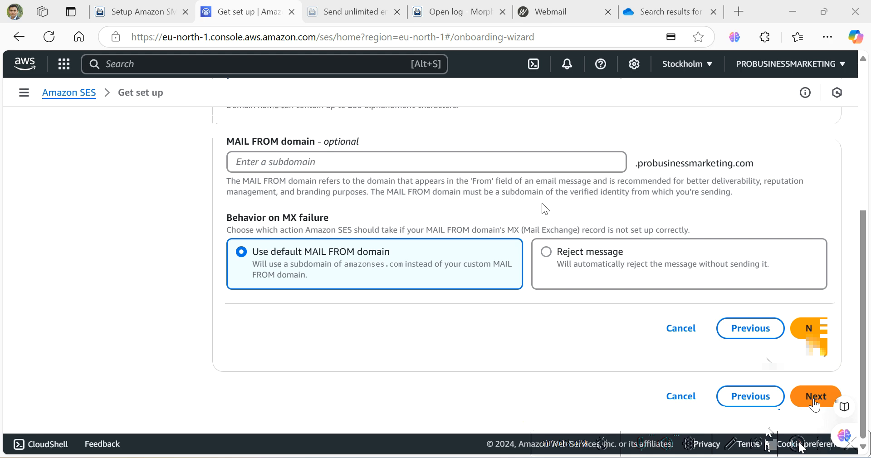
scroll(715, 307, down, 2)
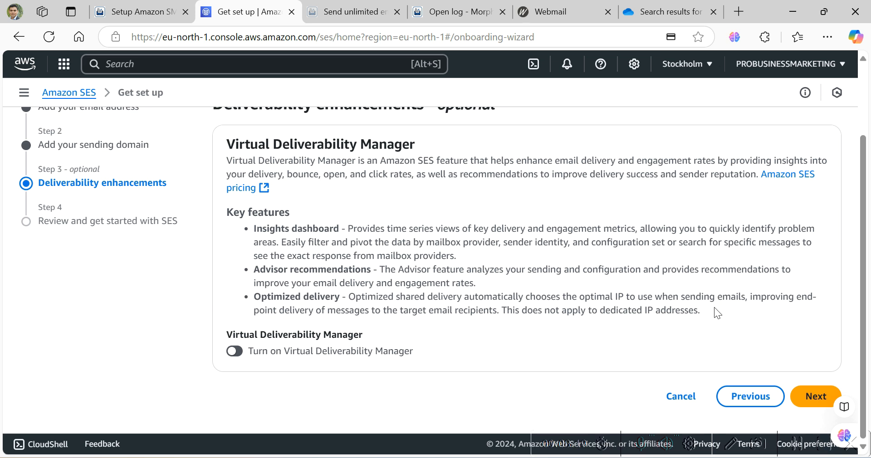
- Turn on Virtual Deliverability Manager, check the review page, and submit with Get started
click(236, 352)
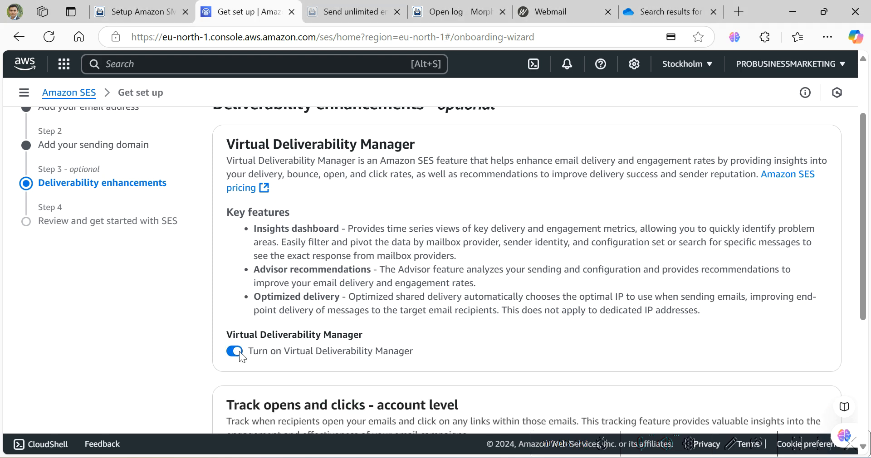
scroll(448, 309, down, 4)
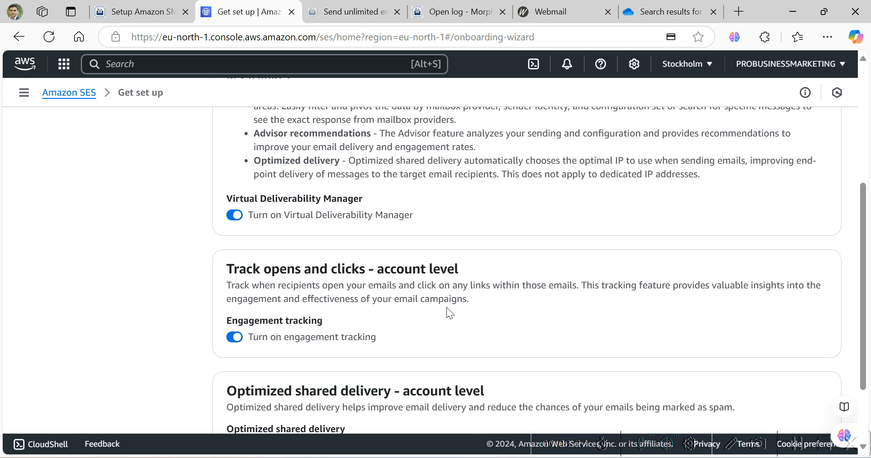
scroll(448, 311, up, 2)
scroll(447, 308, up, 2)
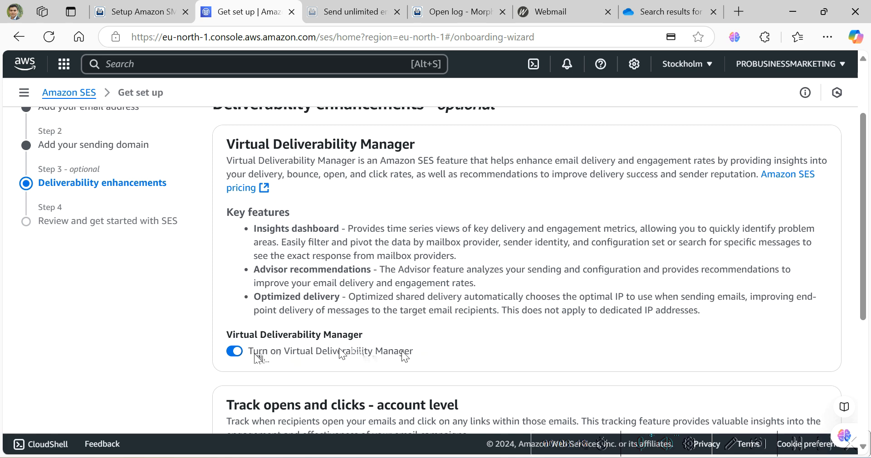
scroll(421, 343, down, 5)
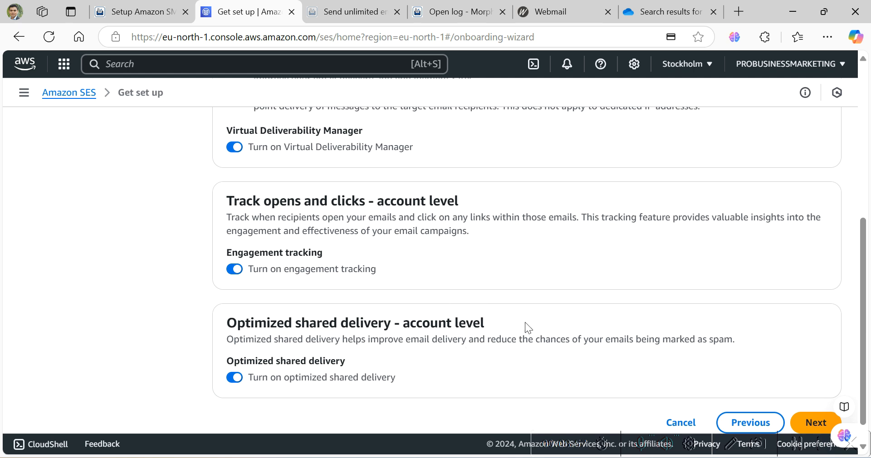
scroll(525, 322, down, 1)
click(812, 398)
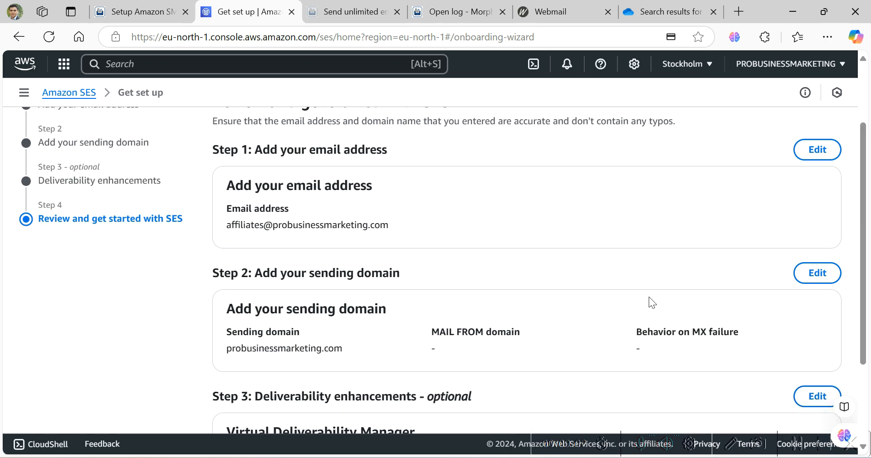
scroll(649, 297, down, 3)
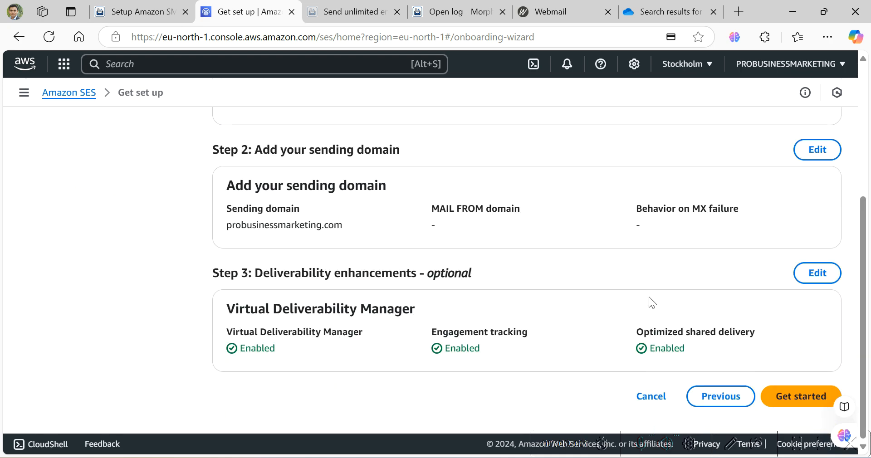
click(794, 386)
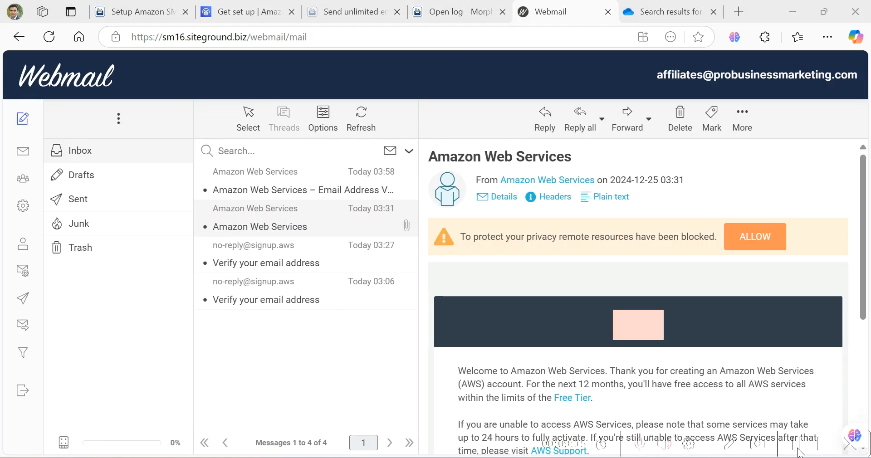
- Open the AWS 'Email Address Verification Request' message and follow its verification link
click(320, 193)
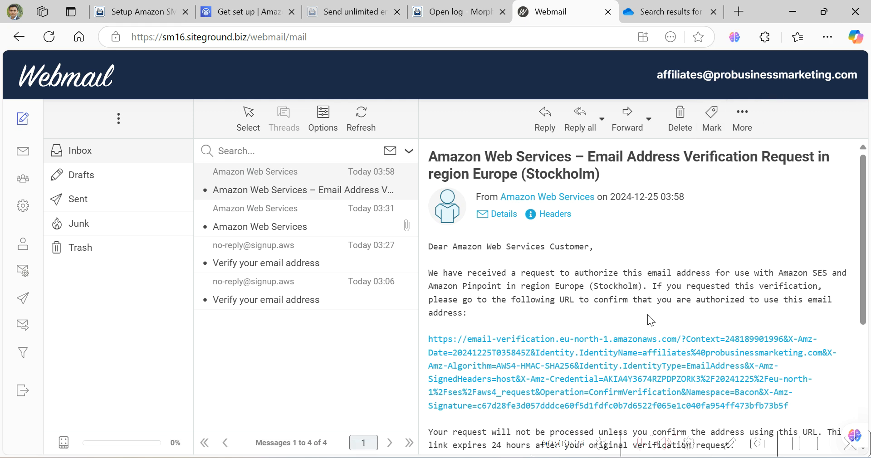
click(607, 358)
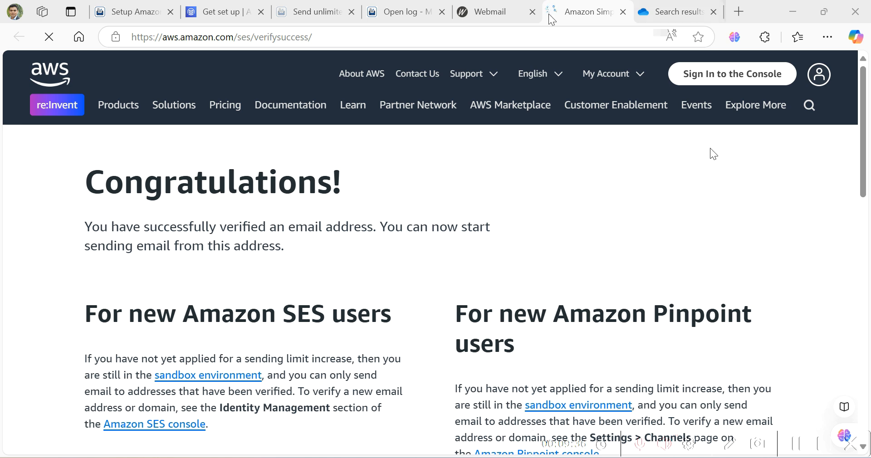
click(504, 12)
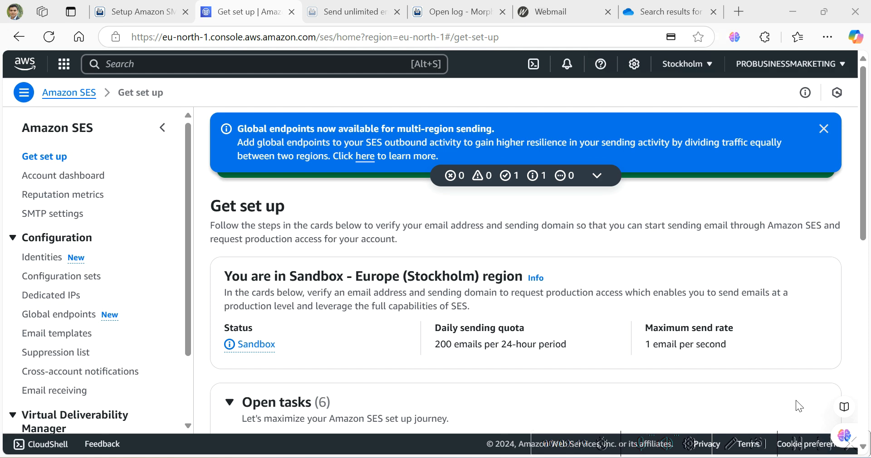
- Reload the Get set up page and launch Send test email from Open tasks
click(571, 129)
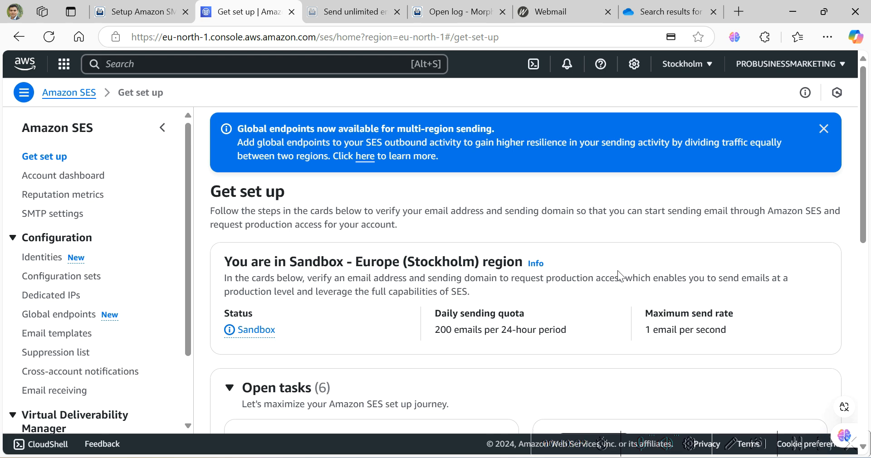
scroll(617, 271, down, 5)
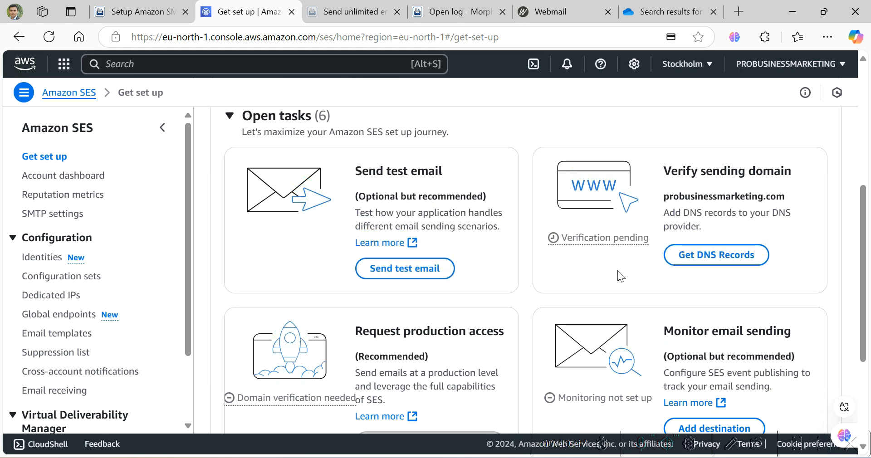
scroll(618, 271, up, 3)
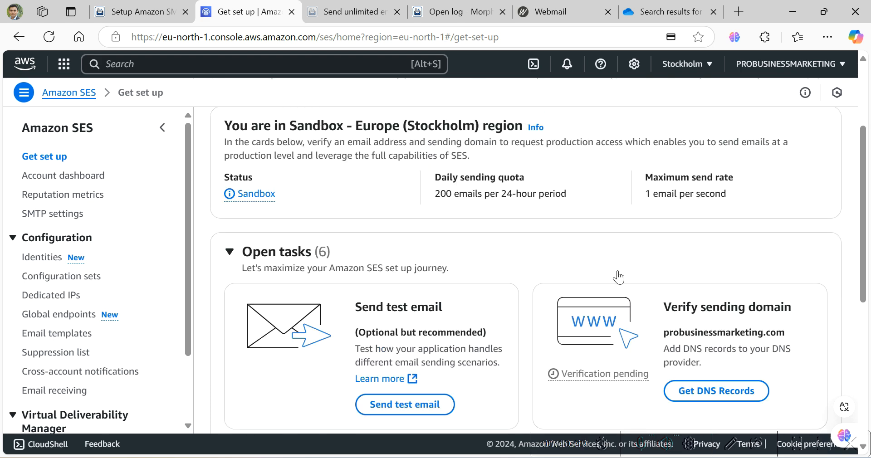
scroll(618, 277, down, 3)
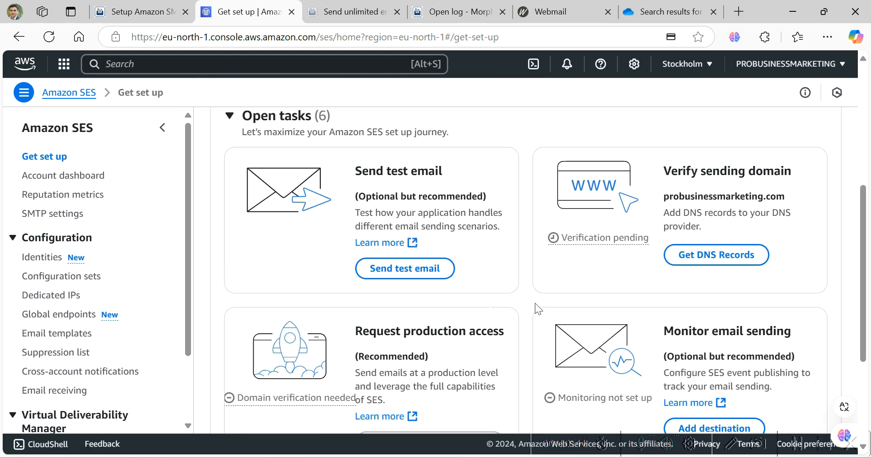
click(449, 271)
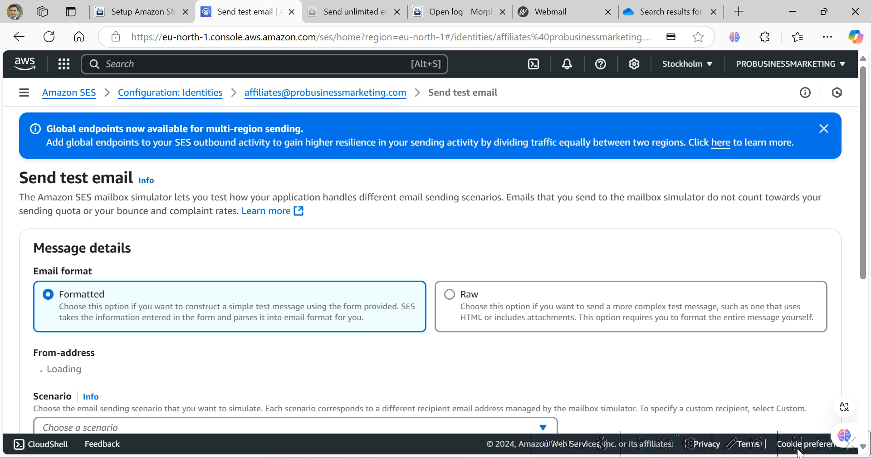
- Keep Automatic response as the scenario and enter the subject 'how are you?'
scroll(715, 429, down, 3)
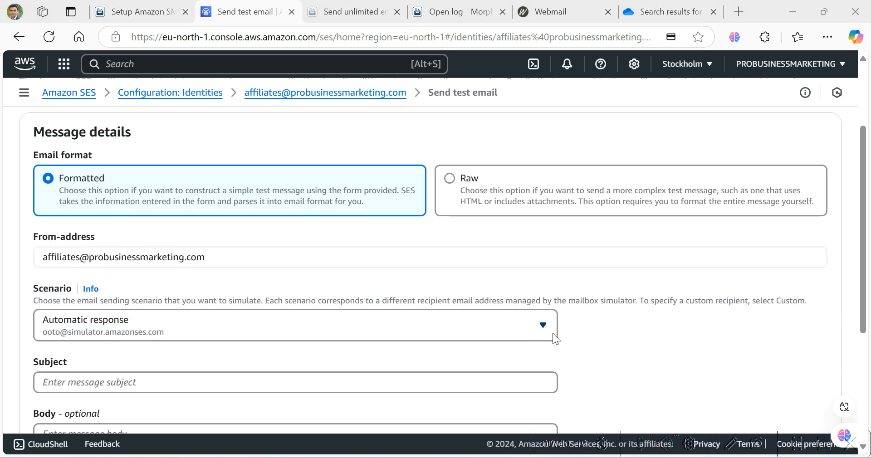
click(543, 325)
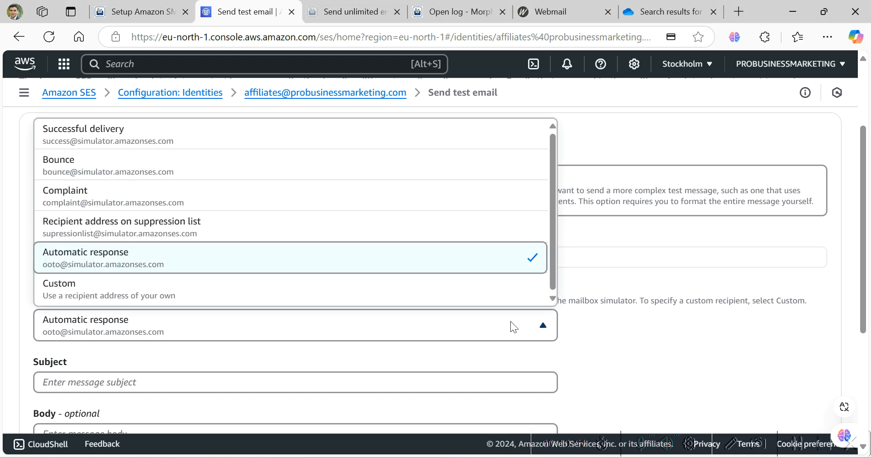
click(438, 263)
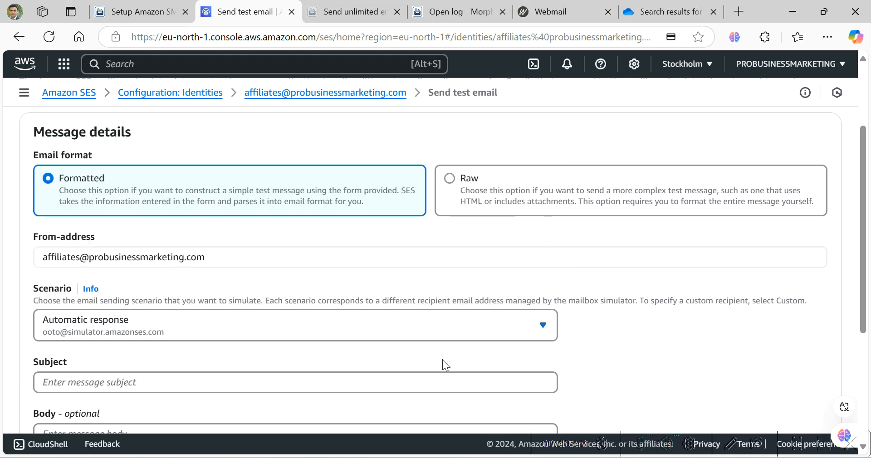
click(441, 385)
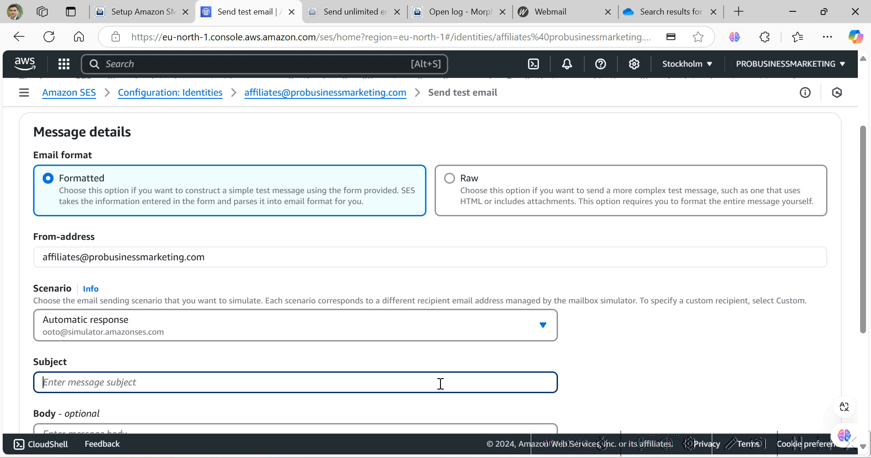
text(how are you?)
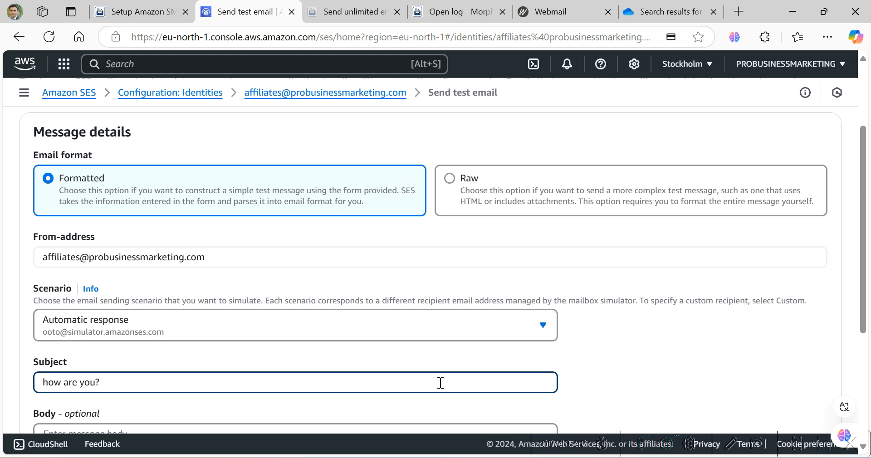
- Write the body 'how are you dear. hope you are fine', choose my-first-configuration-set, and send
scroll(396, 377, down, 3)
click(309, 311)
text(how are )
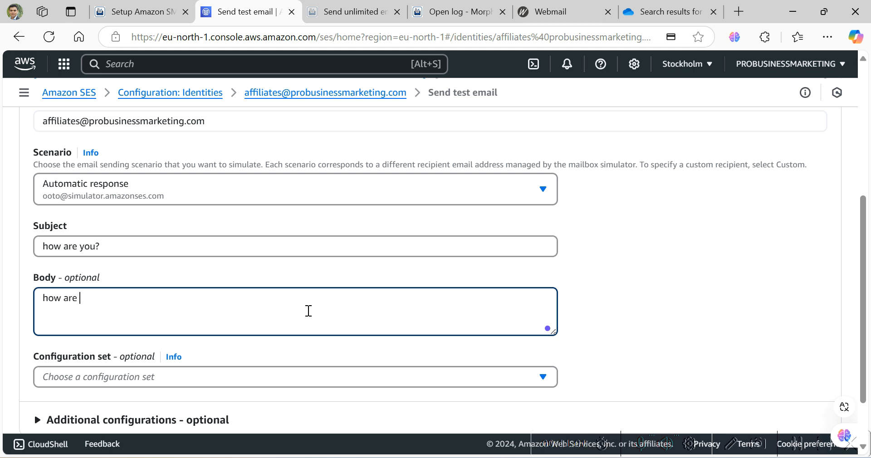
text(you dear. hope you are fine)
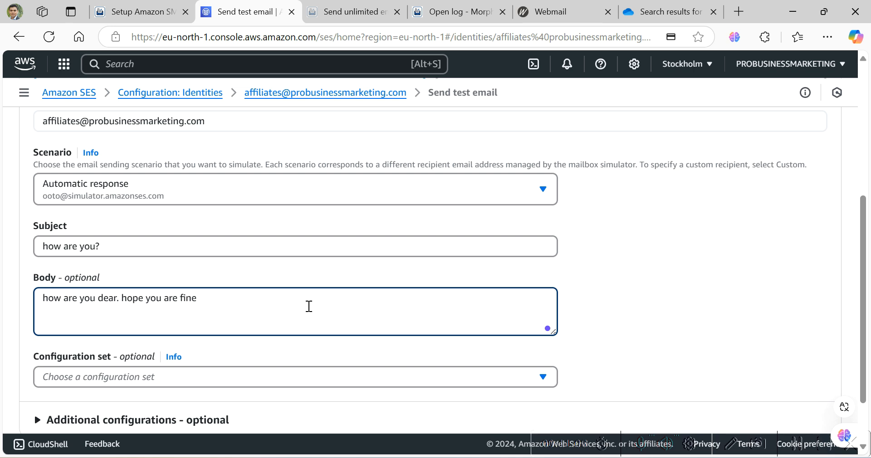
scroll(313, 302, down, 1)
click(480, 313)
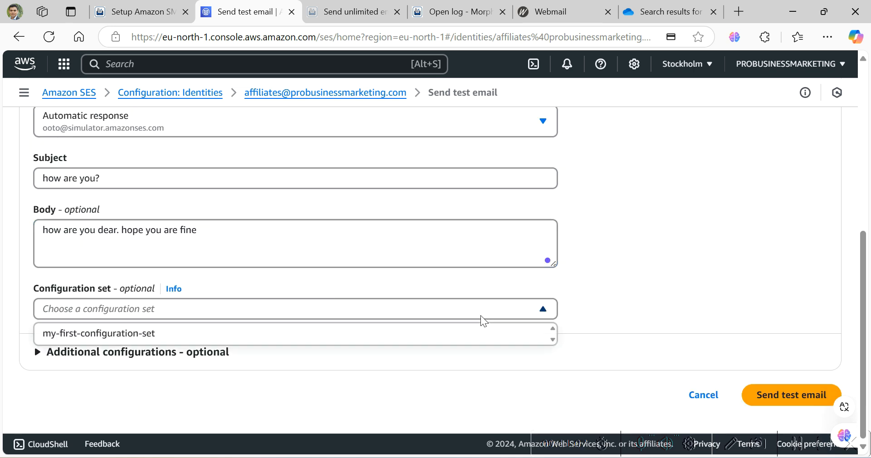
click(475, 333)
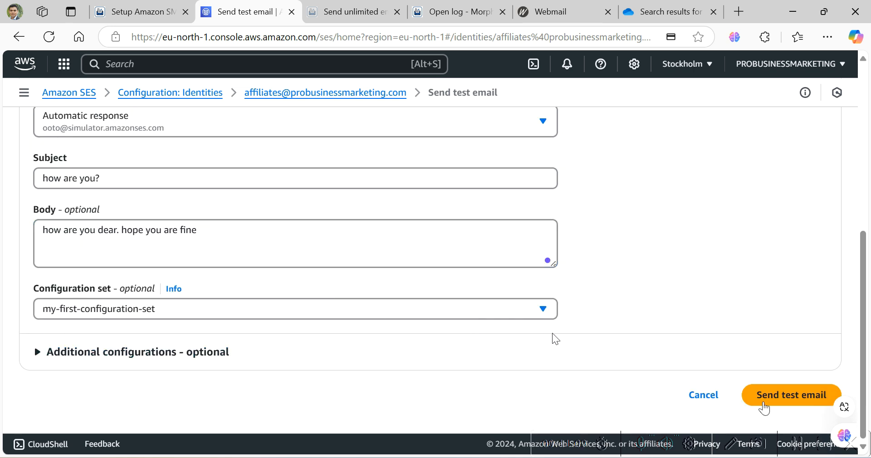
click(802, 399)
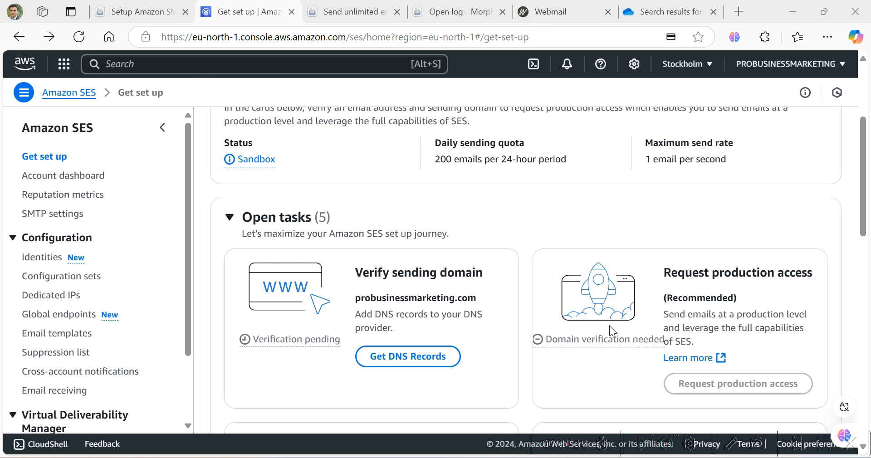
scroll(608, 325, down, 10)
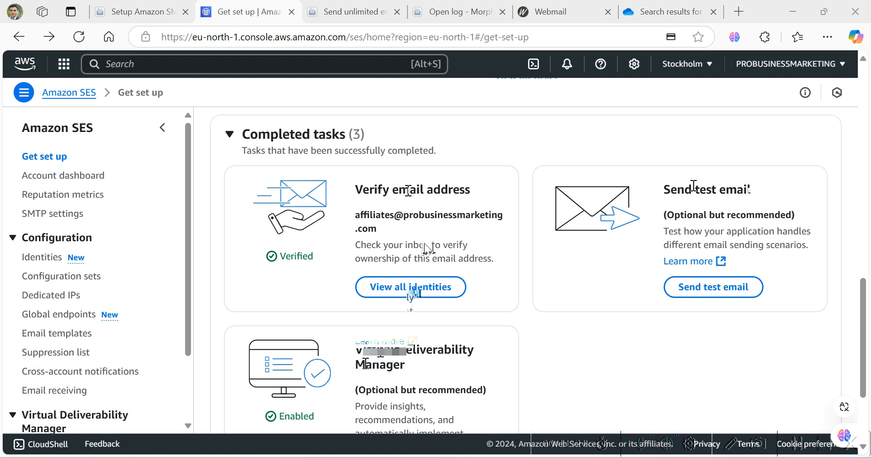
scroll(410, 231, down, 3)
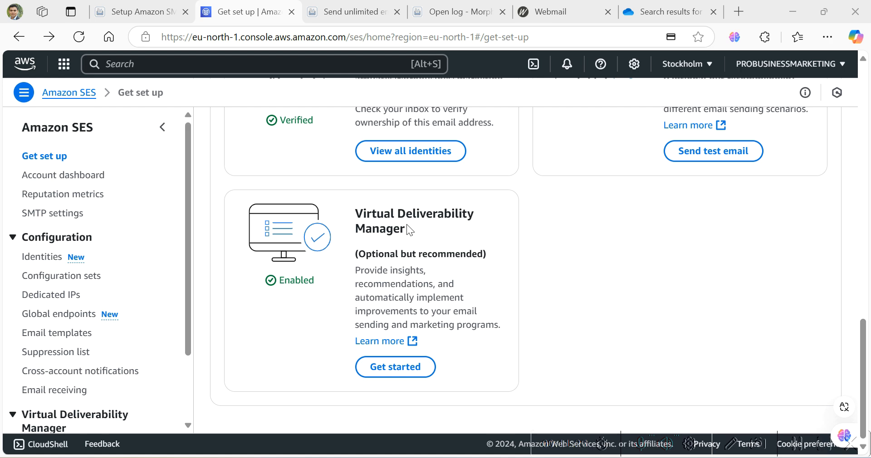
scroll(408, 230, up, 2)
scroll(408, 231, up, 3)
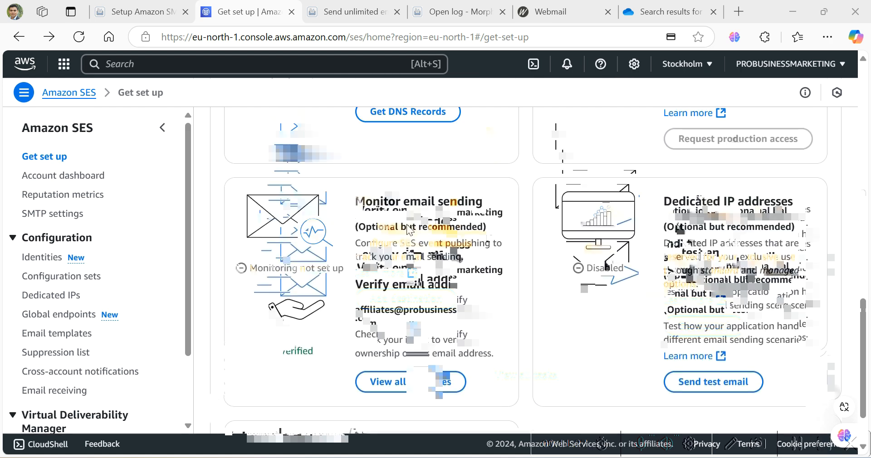
- Display the domain's DNS records: three DKIM CNAMEs and a DMARC TXT record
scroll(410, 230, up, 1)
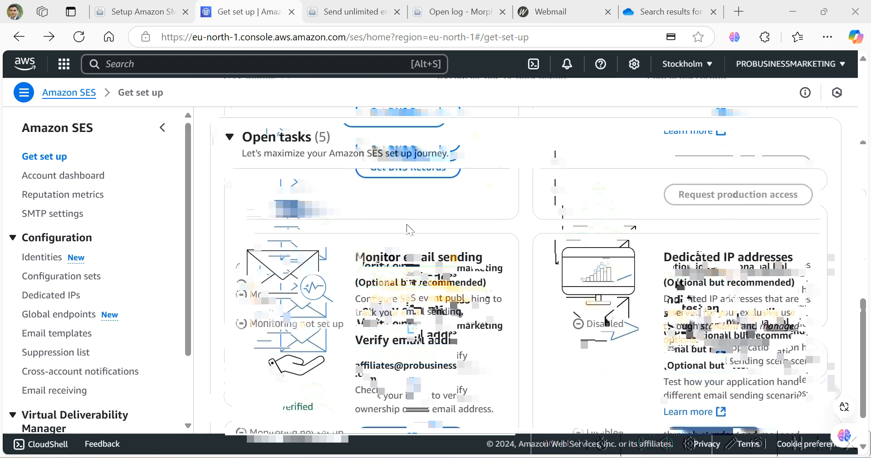
scroll(409, 230, up, 2)
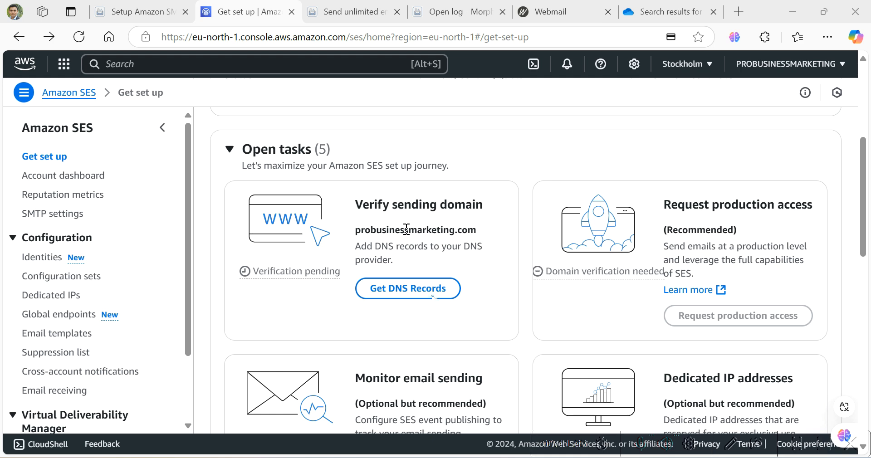
click(408, 289)
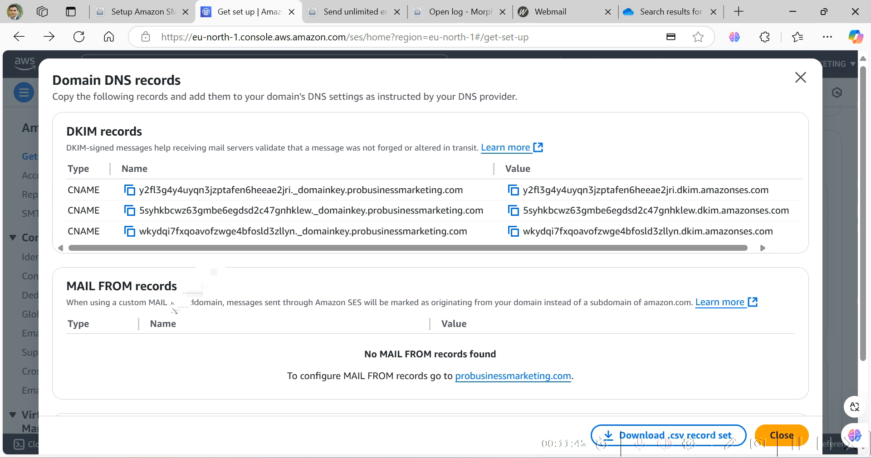
scroll(130, 334, down, 3)
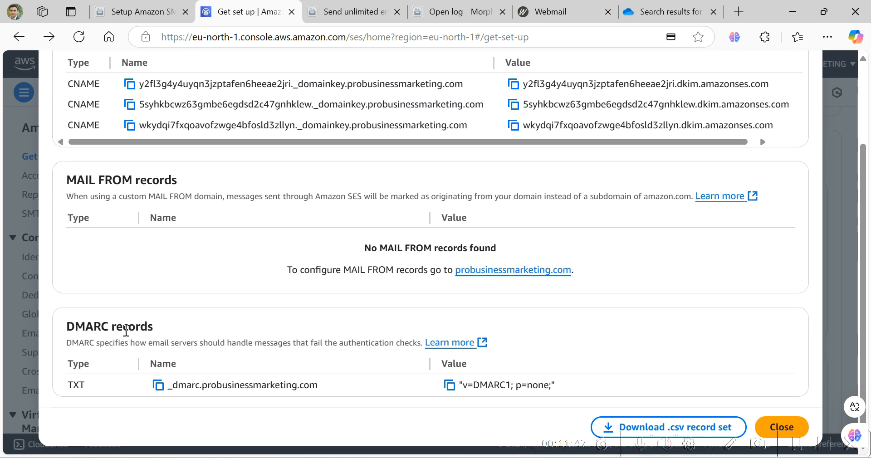
scroll(238, 298, up, 2)
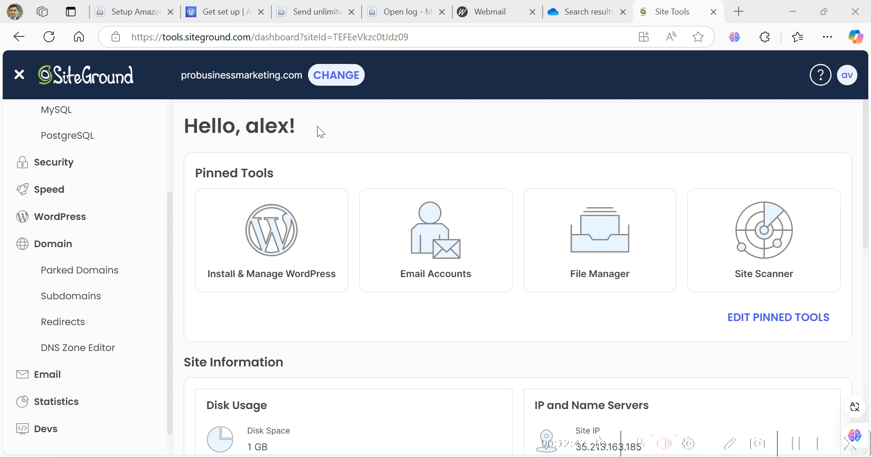
- Open the DNS Zone Editor for probusinessmarketing.com from the Site Tools Domain section
scroll(95, 166, up, 3)
scroll(94, 167, down, 2)
scroll(86, 204, down, 1)
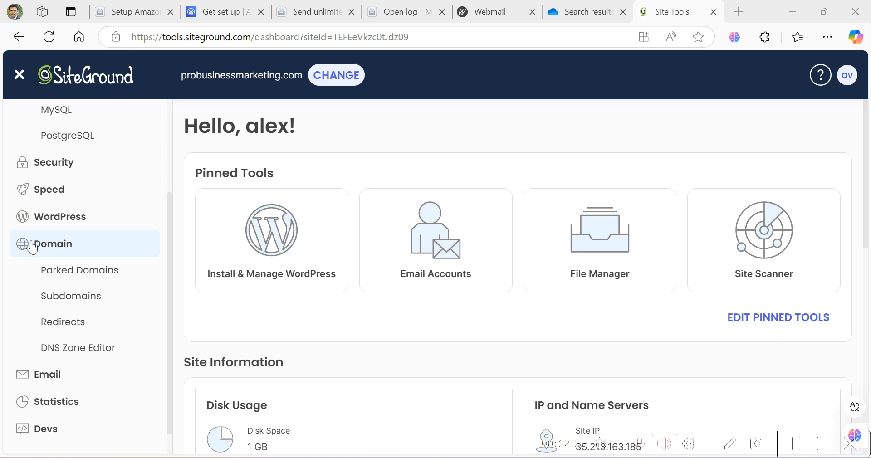
click(78, 358)
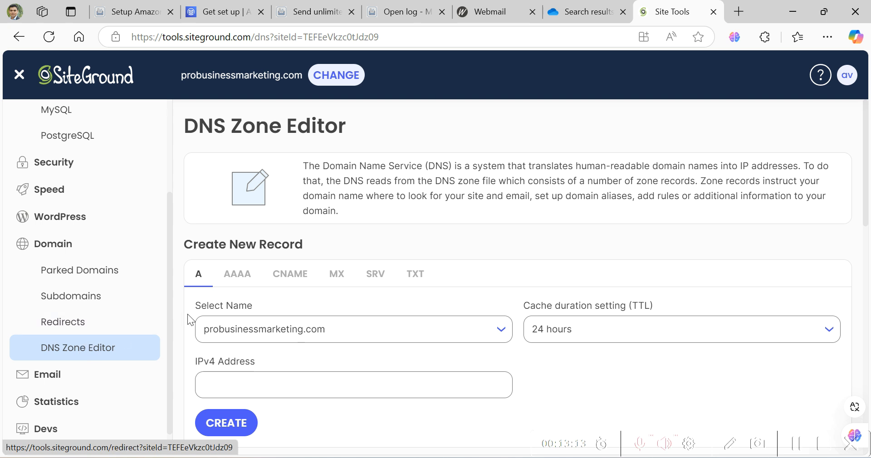
- Set the new record type to CNAME and bring up the Amazon SES DKIM records
click(295, 284)
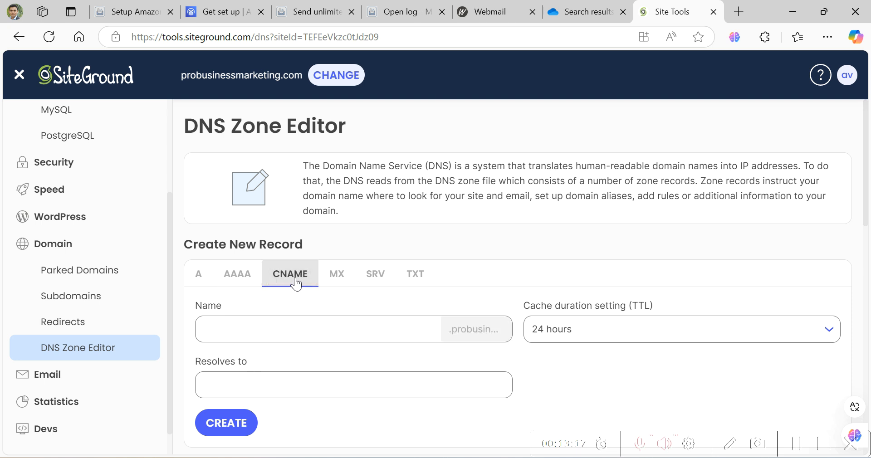
click(234, 18)
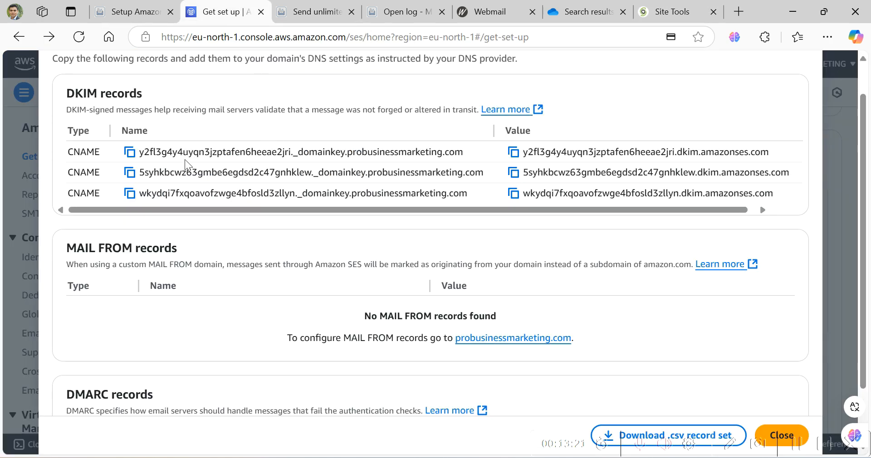
- Paste the first DKIM record name into Name, trimmed to end at _domainkey
click(130, 154)
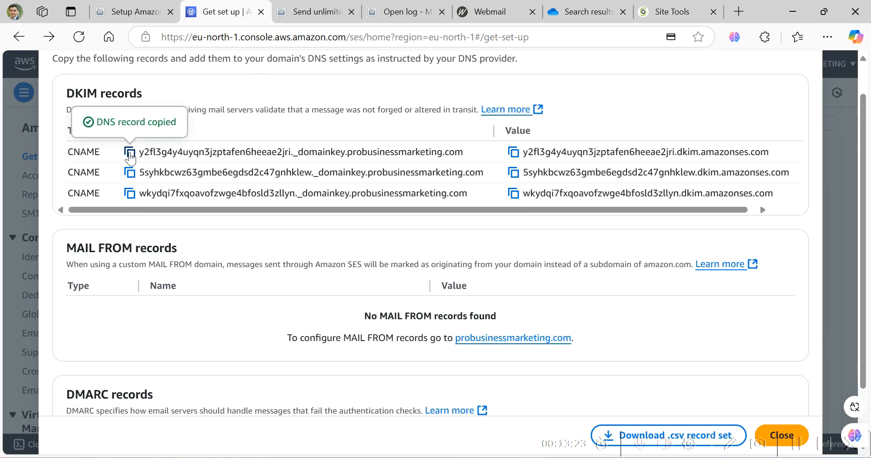
click(663, 17)
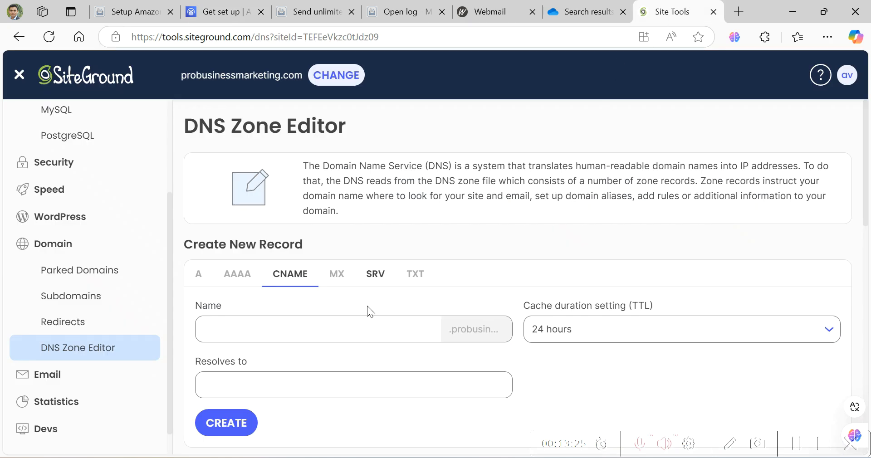
click(358, 327)
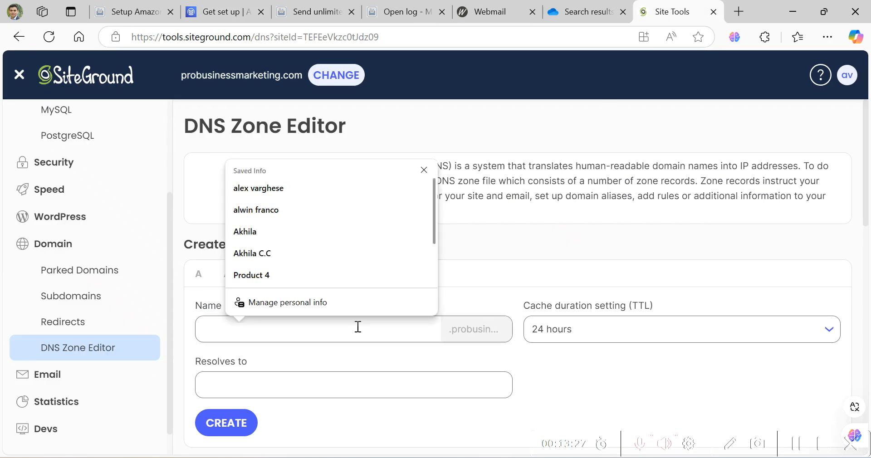
key(ctrl+v)
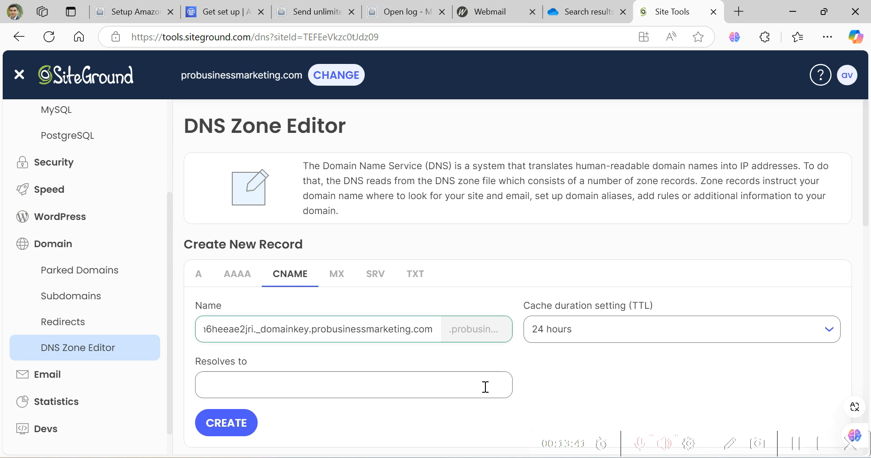
key(Left)
key(Left)
key(Left)
key(Left)
key(Left)
key(Left)
key(Left)
key(Left)
key(Left)
key(Left)
key(Left)
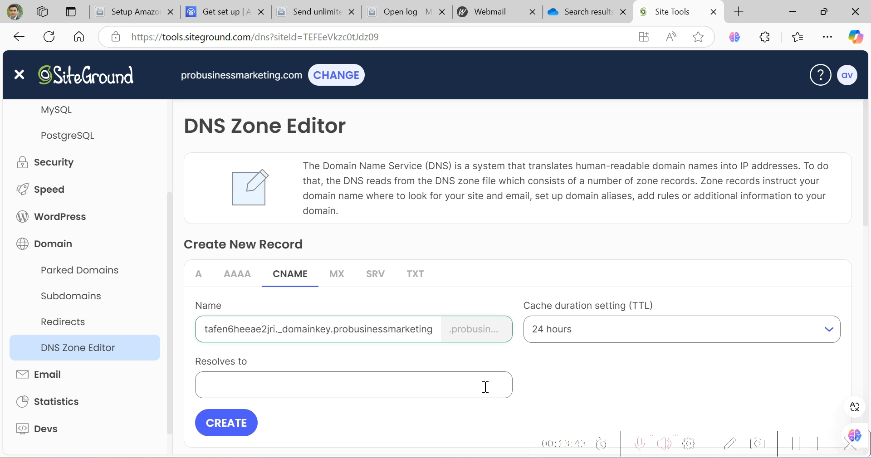
key(Left)
key(Left)
key(Left)
key(Left)
key(Left)
key(Left)
key(Left)
key(Left)
key(Left)
key(Left)
key(Left)
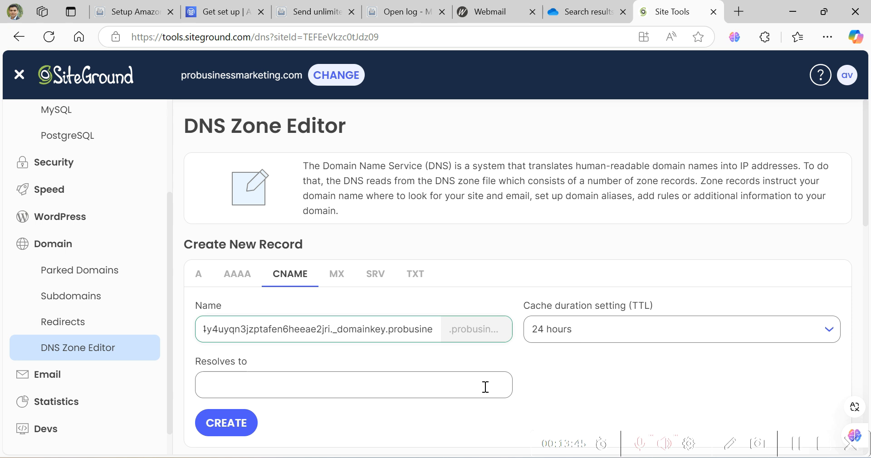
key(Delete)
key(Delete)
key(Delete)
key(Delete)
key(Delete)
key(Delete)
key(Delete)
key(Delete)
key(Delete)
key(Delete)
key(Delete)
key(Delete)
key(Delete)
key(Delete)
key(Delete)
key(Delete)
key(Delete)
key(Delete)
key(Delete)
key(Delete)
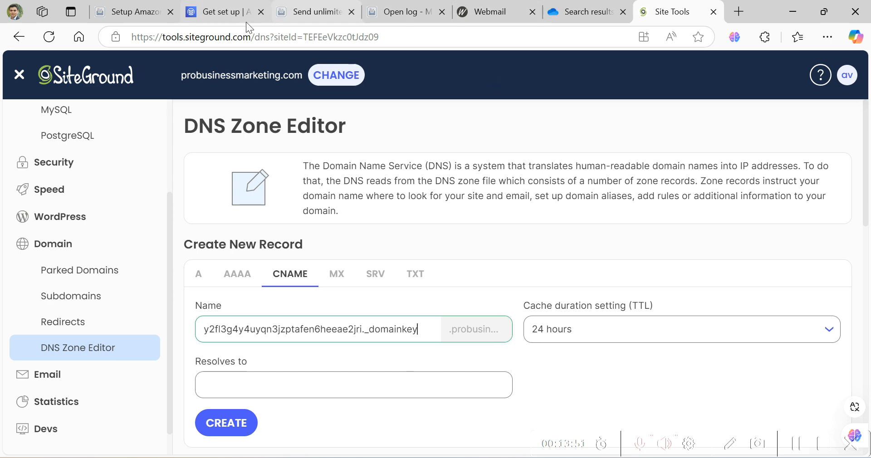
- Paste the first DKIM value into Resolves to, create the CNAME record, and reset the form
click(232, 14)
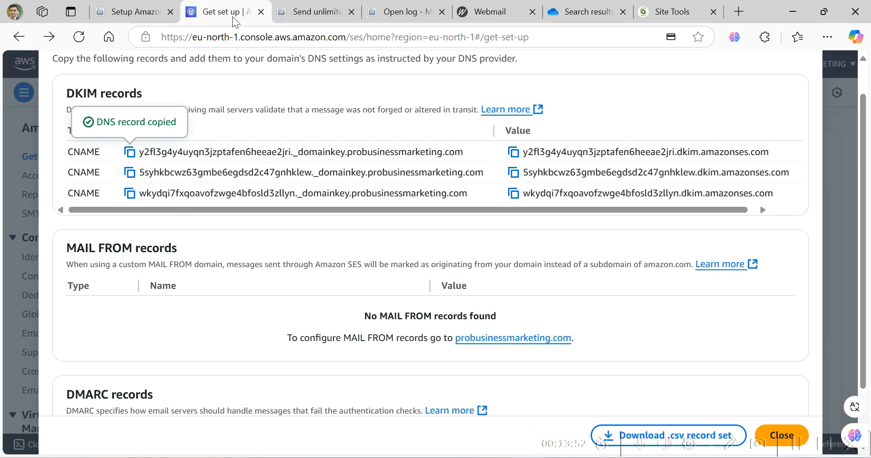
click(513, 153)
click(654, 14)
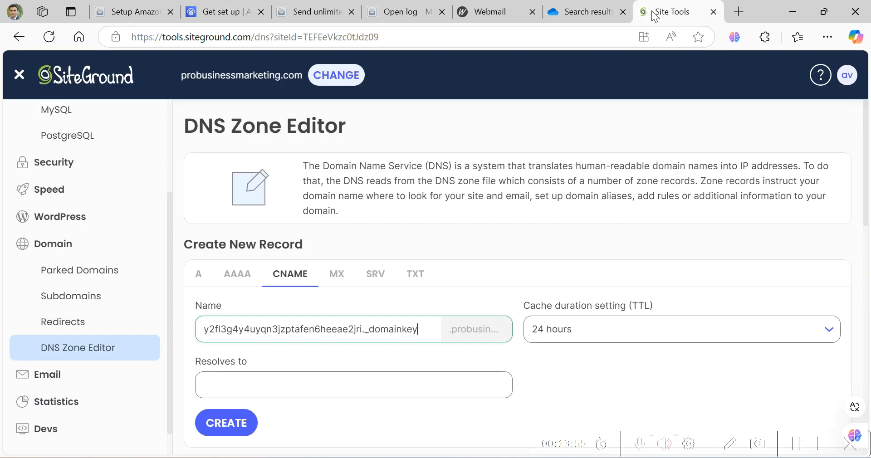
click(359, 381)
key(ctrl+v)
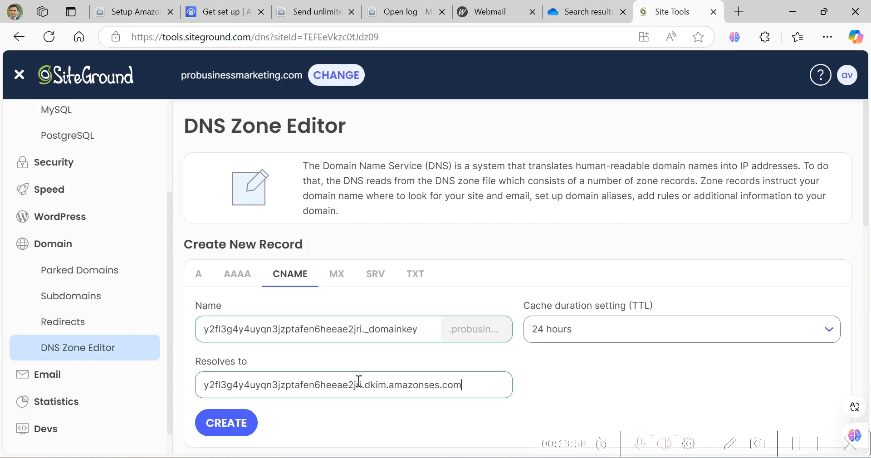
click(244, 429)
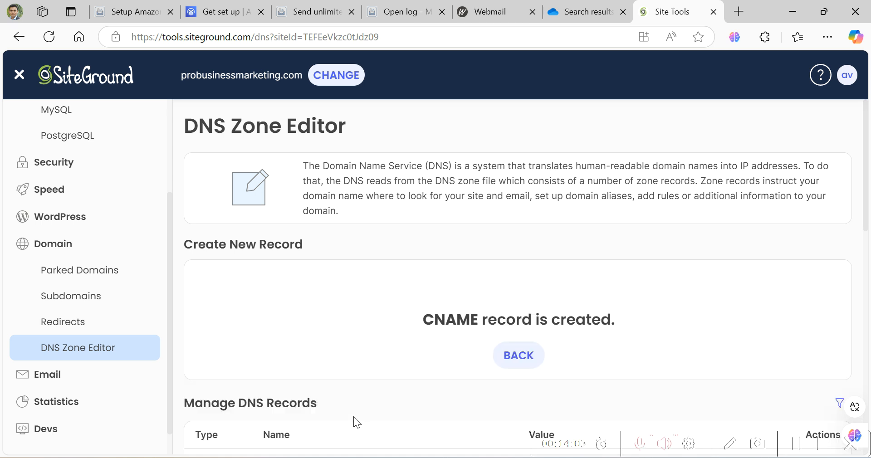
click(513, 358)
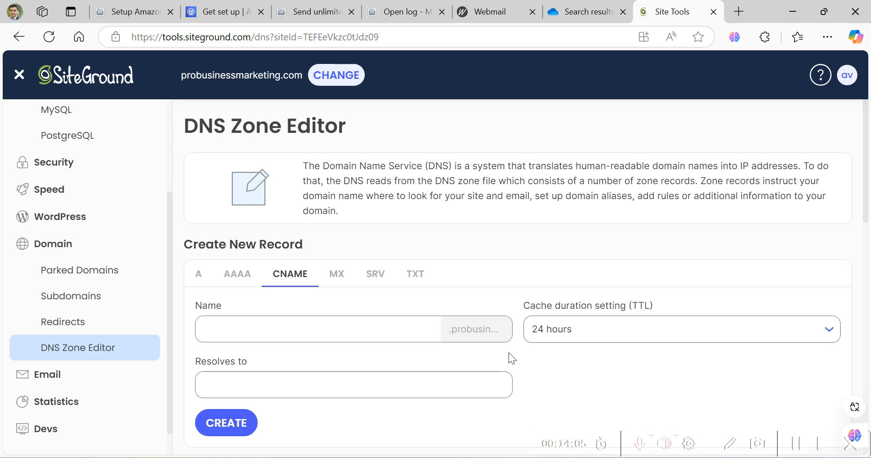
- Enter the second DKIM name, trimmed to 5syhkbcwz63gmbe6egdsd2c47gnhklew._domainkey, as the CNAME record name
click(221, 12)
click(130, 173)
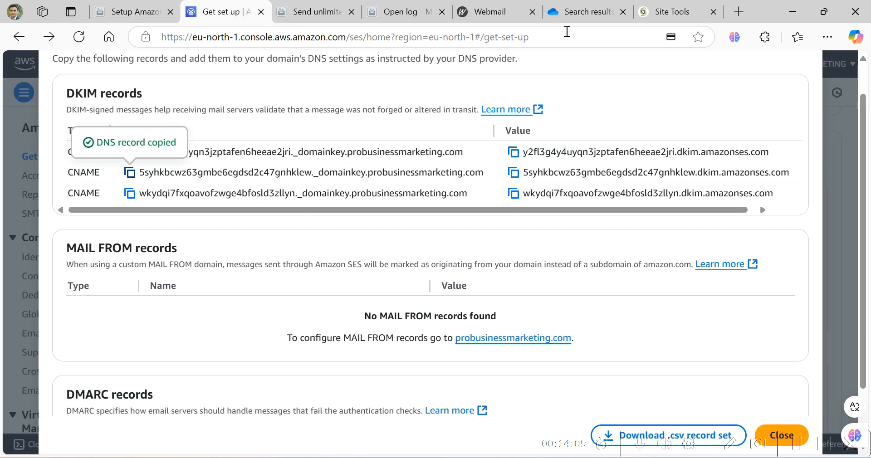
click(667, 21)
click(350, 333)
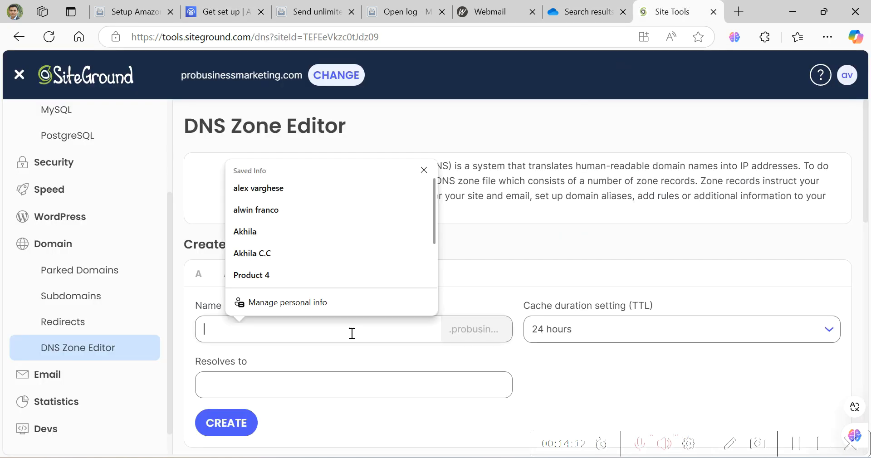
key(ctrl+v)
key(BackSpace)
key(BackSpace)
key(BackSpace)
key(BackSpace)
key(BackSpace)
key(BackSpace)
key(BackSpace)
key(BackSpace)
key(BackSpace)
key(BackSpace)
key(BackSpace)
key(BackSpace)
key(BackSpace)
key(BackSpace)
key(BackSpace)
key(BackSpace)
key(BackSpace)
key(BackSpace)
key(BackSpace)
key(BackSpace)
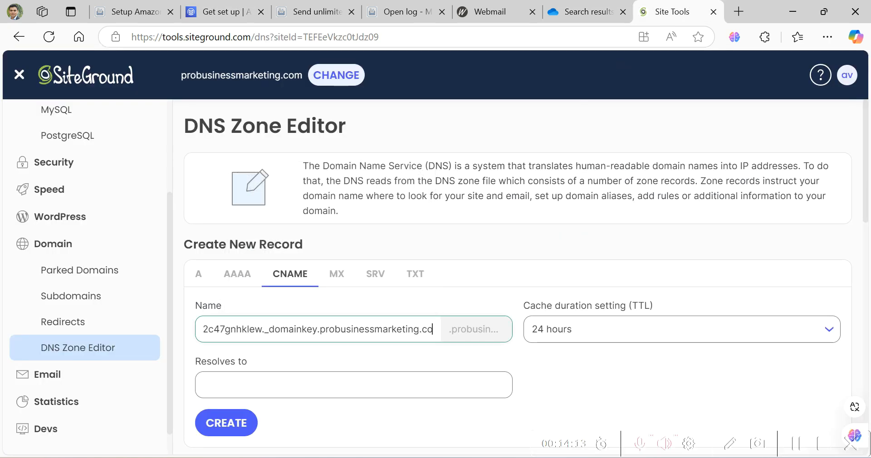
key(BackSpace)
key(BackSpace)
key(BackSpace)
key(BackSpace)
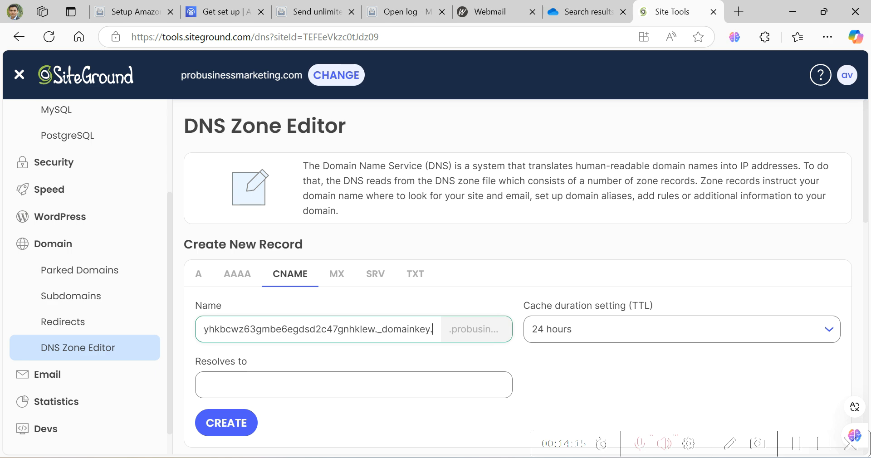
- Paste the second DKIM value into Resolves to and create the CNAME record
click(229, 13)
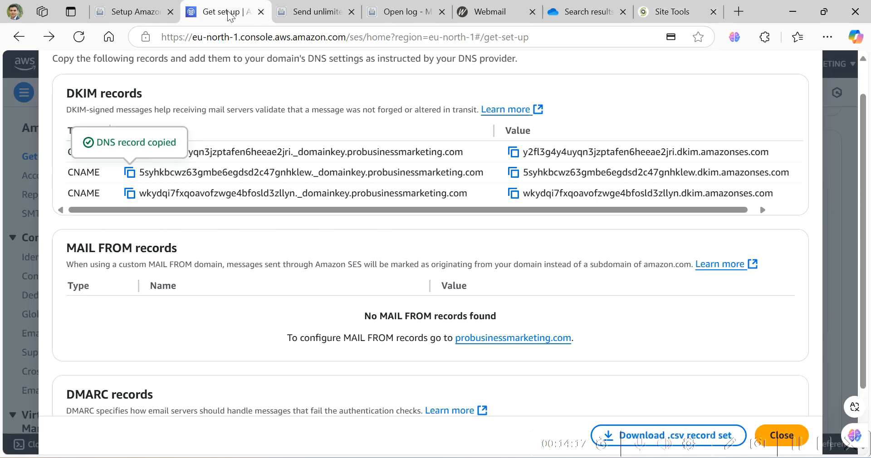
click(513, 174)
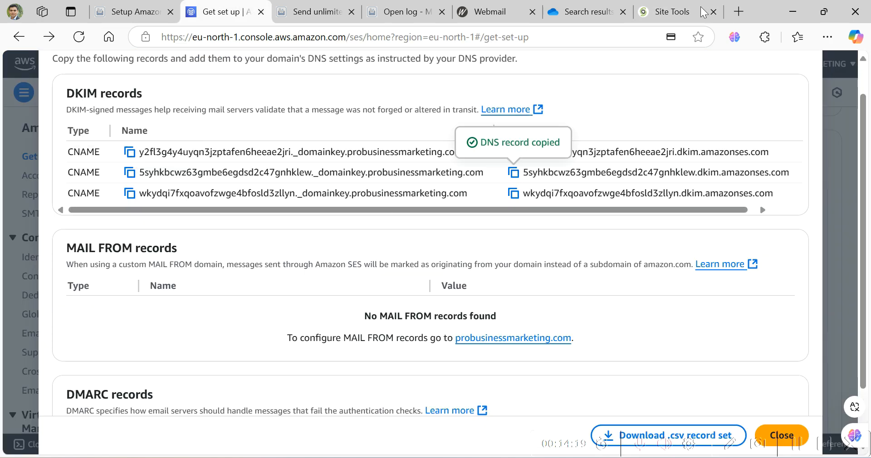
click(661, 16)
click(373, 375)
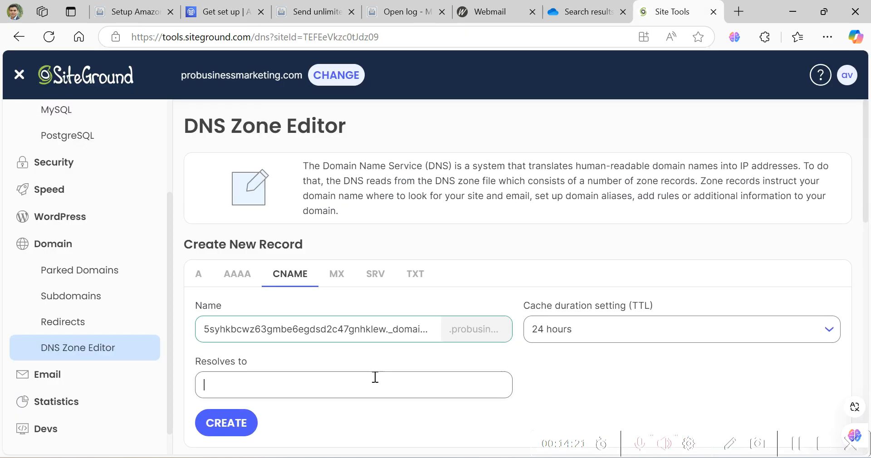
key(ctrl+v)
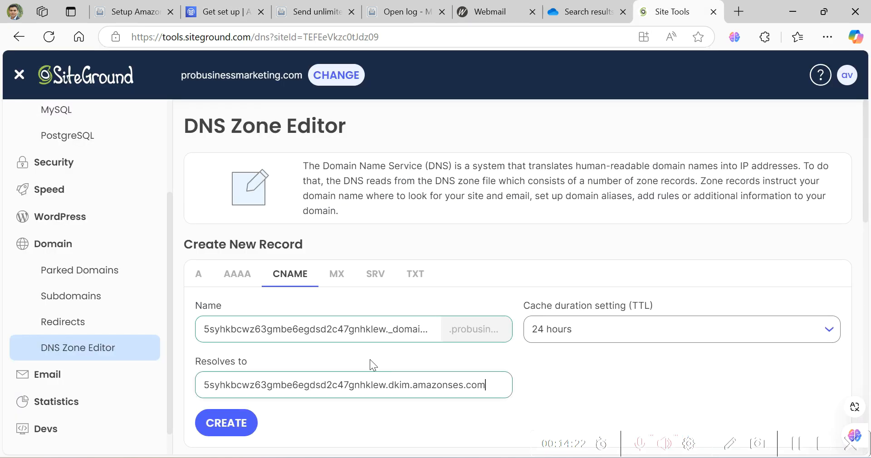
click(227, 423)
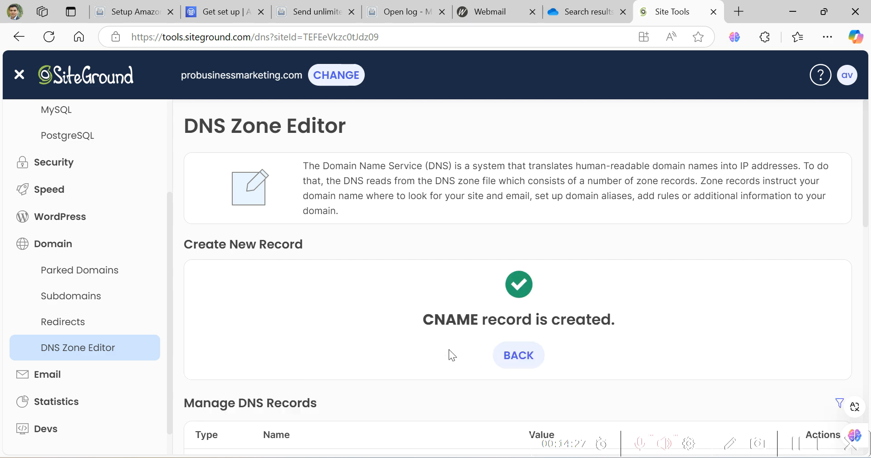
click(515, 359)
click(219, 14)
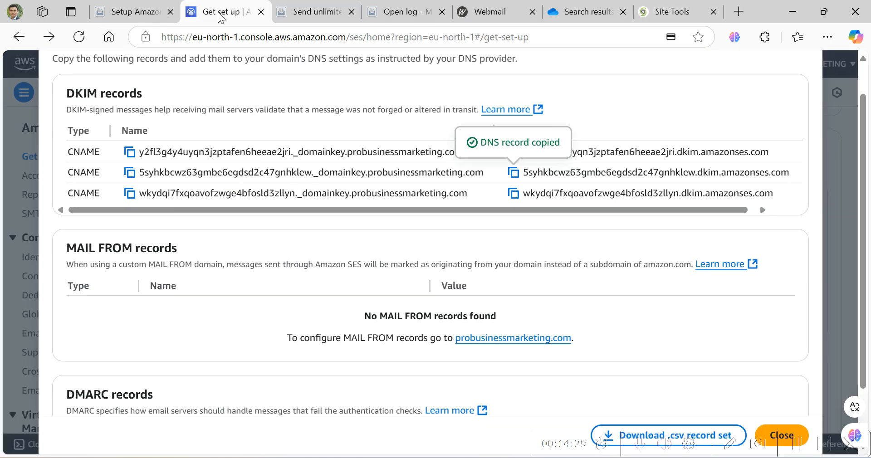
- Enter the third DKIM name, trimmed to wkydqi7fxqoavofzwge4bfosld3zllyn._domainkey, as the CNAME record name
click(130, 193)
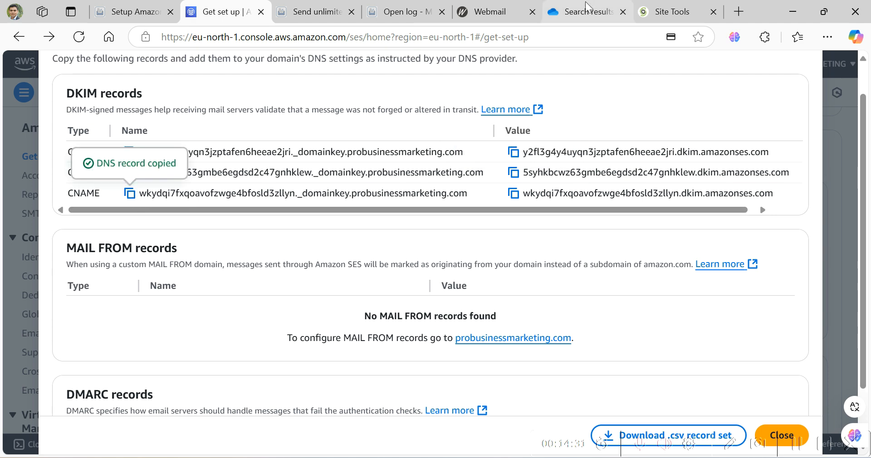
click(665, 11)
click(346, 327)
key(ctrl+v)
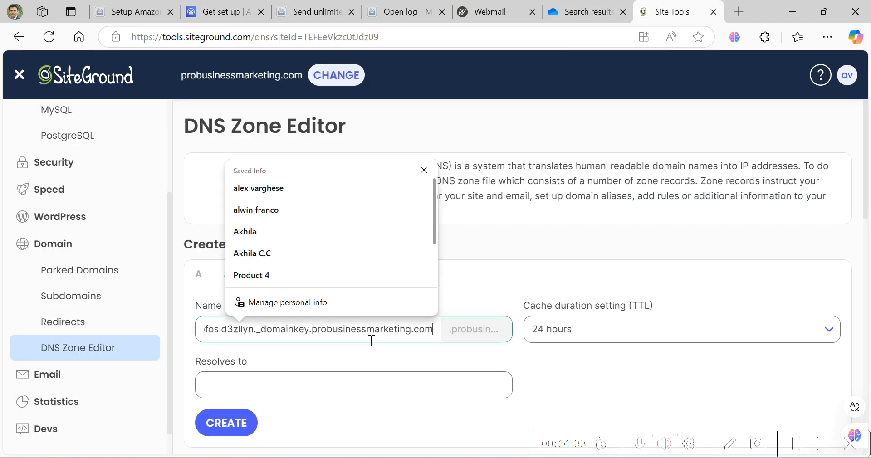
key(BackSpace)
key(BackSpace)
key(BackSpace)
key(BackSpace)
key(BackSpace)
key(BackSpace)
key(BackSpace)
key(BackSpace)
key(BackSpace)
key(BackSpace)
key(BackSpace)
key(BackSpace)
key(BackSpace)
key(BackSpace)
key(BackSpace)
key(BackSpace)
key(BackSpace)
key(BackSpace)
key(BackSpace)
key(BackSpace)
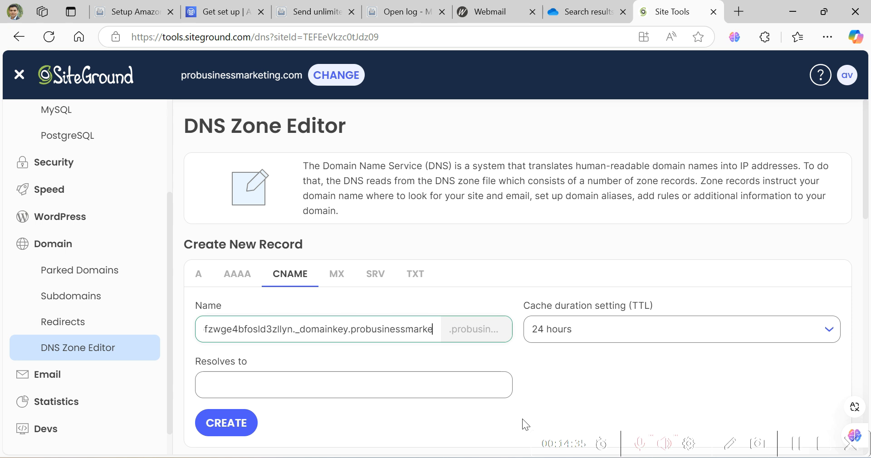
key(BackSpace)
key(BackSpace)
key(BackSpace)
key(BackSpace)
key(BackSpace)
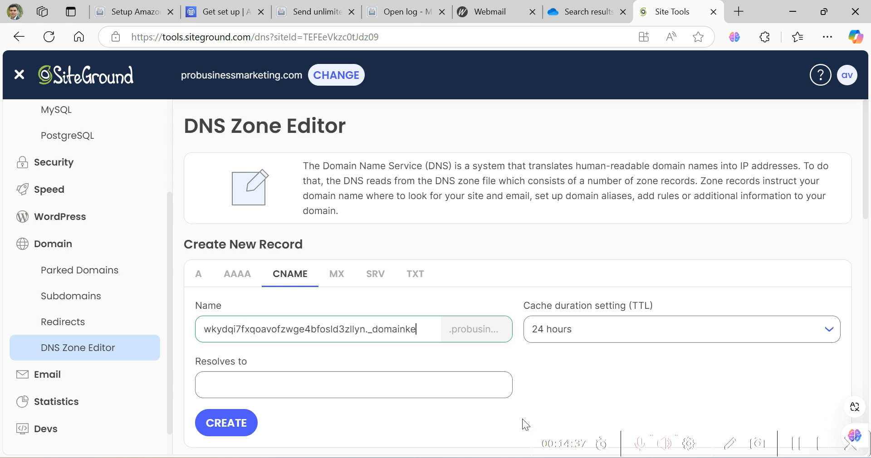
text(y)
- Paste the third DKIM value into Resolves to and create the CNAME record
click(220, 15)
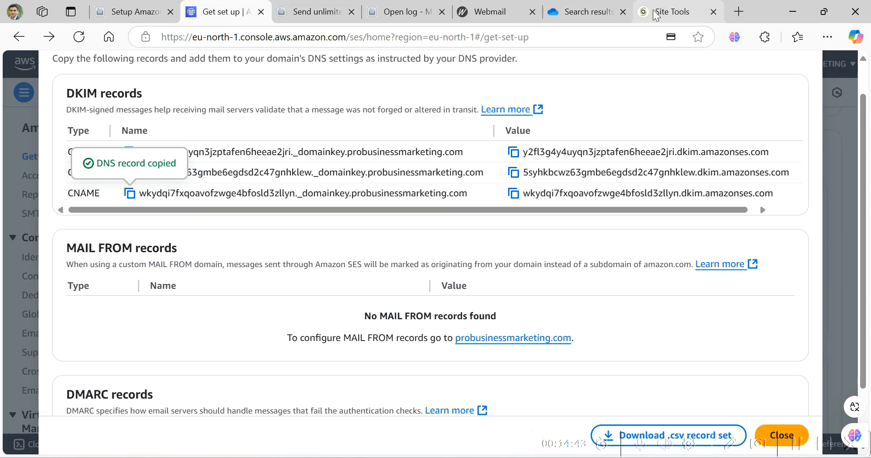
click(513, 194)
click(675, 14)
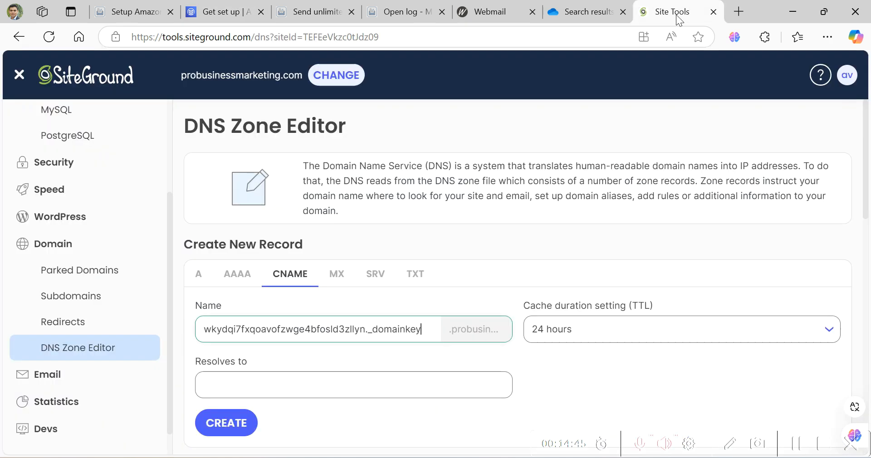
click(398, 379)
key(ctrl+v)
click(245, 423)
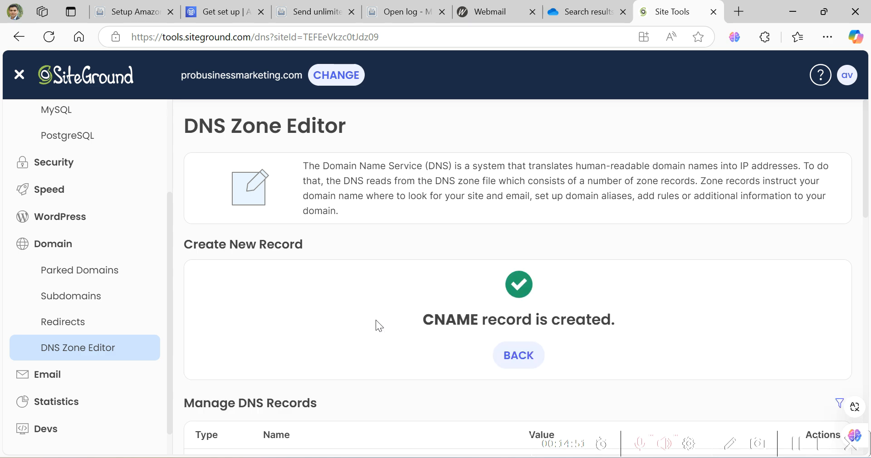
click(514, 358)
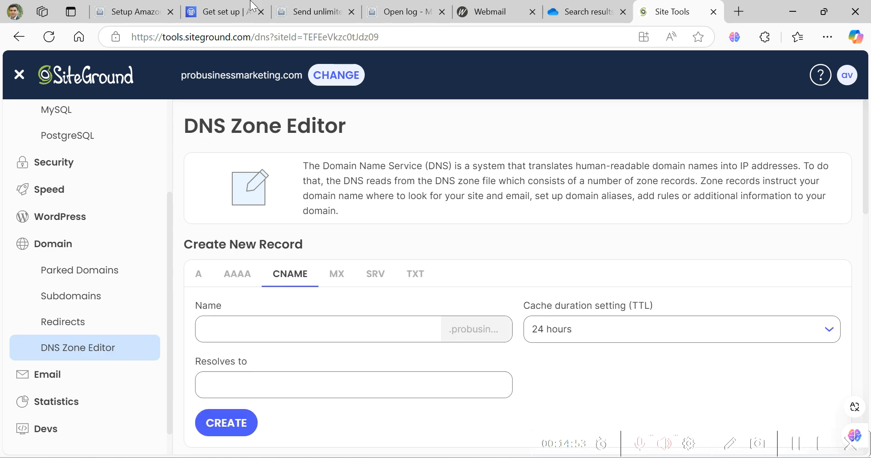
- Start a new TXT record and enter the DMARC name, trimmed to _dmarc
click(209, 15)
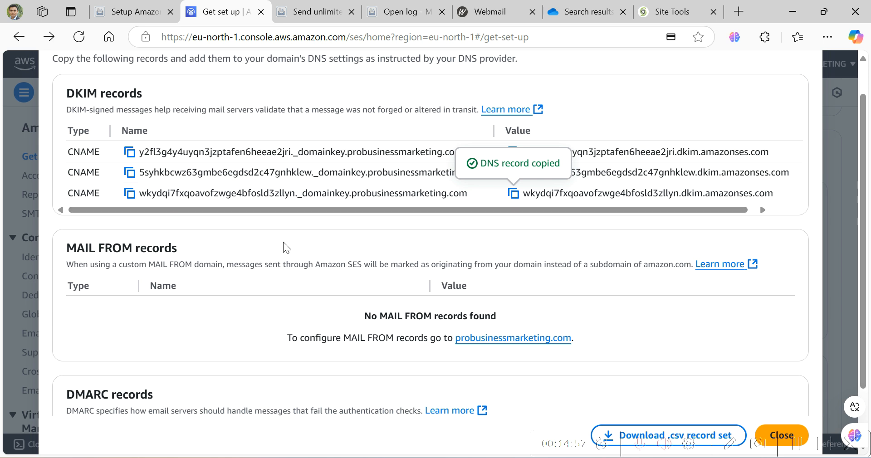
scroll(277, 245, down, 2)
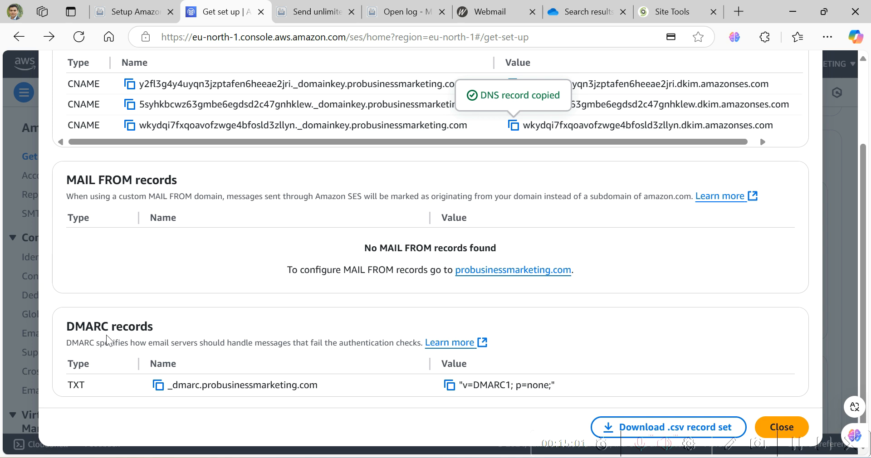
click(158, 386)
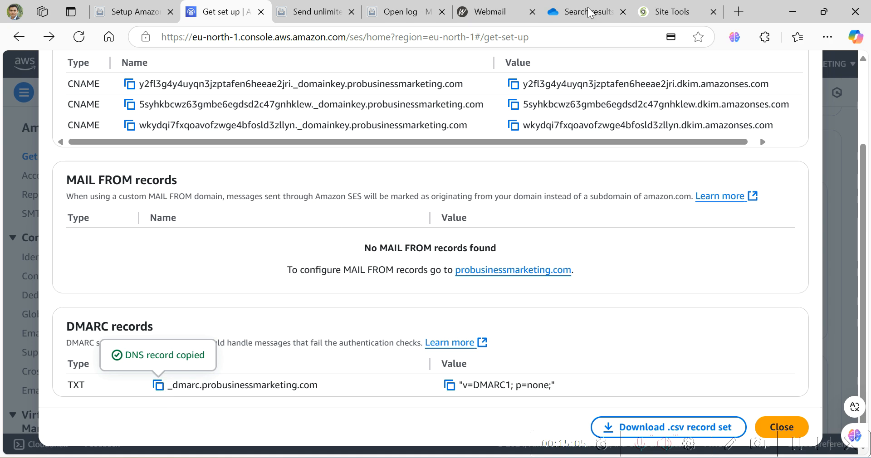
click(667, 16)
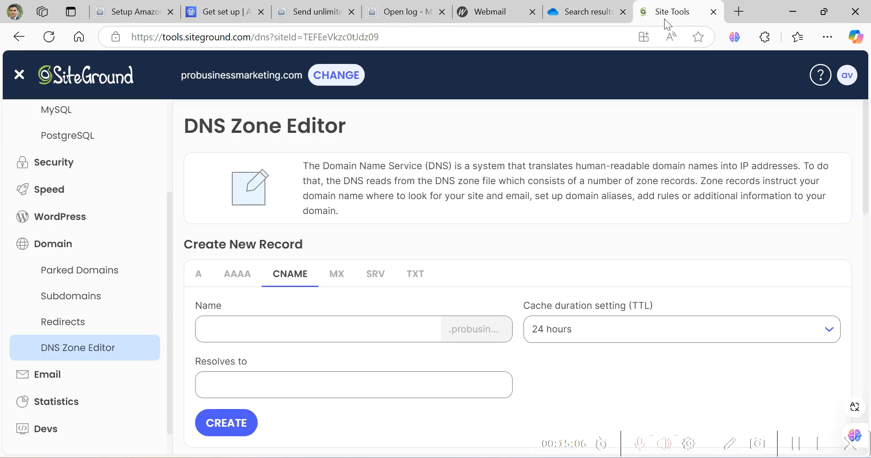
click(408, 276)
click(359, 335)
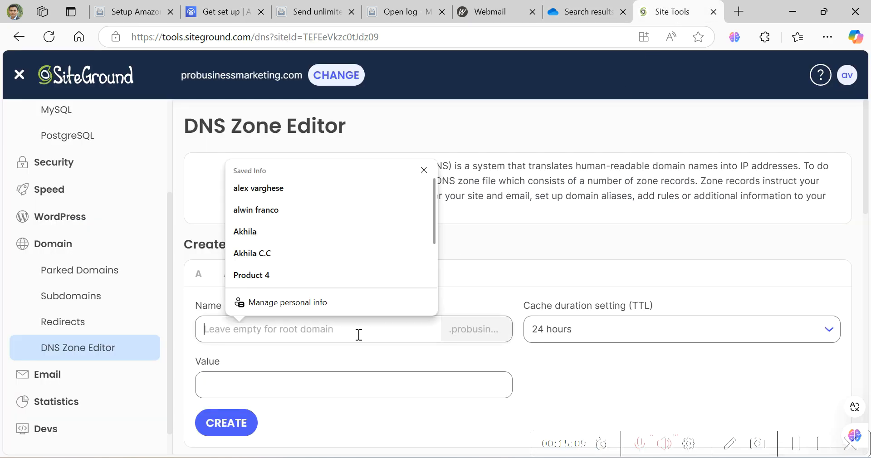
key(ctrl+v)
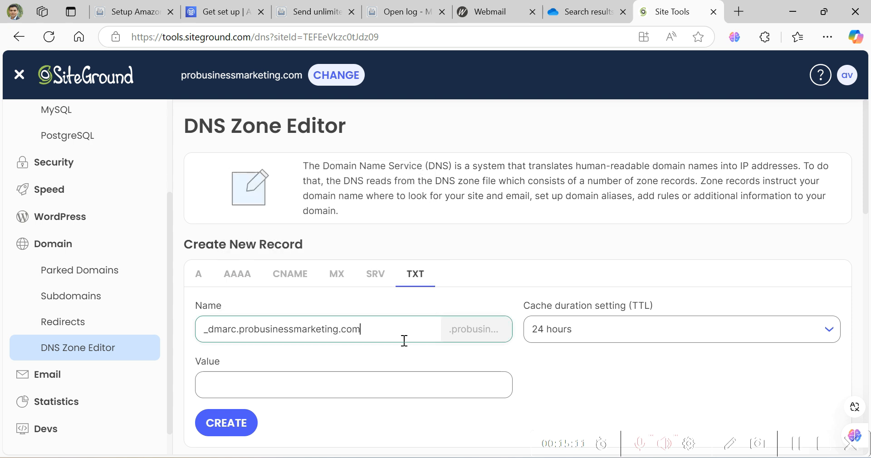
key(BackSpace)
key(BackSpace)
key(BackSpace)
key(BackSpace)
key(BackSpace)
key(BackSpace)
key(BackSpace)
key(BackSpace)
key(BackSpace)
key(BackSpace)
key(BackSpace)
key(BackSpace)
key(BackSpace)
key(BackSpace)
key(BackSpace)
key(BackSpace)
key(BackSpace)
key(BackSpace)
key(BackSpace)
key(BackSpace)
key(BackSpace)
key(BackSpace)
key(BackSpace)
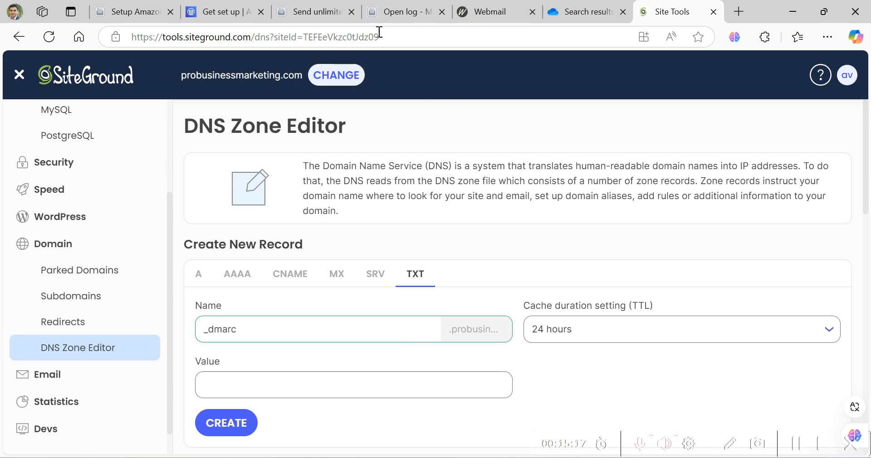
- Paste the DMARC value 'v=DMARC1; p=none;' and create the TXT record
click(209, 16)
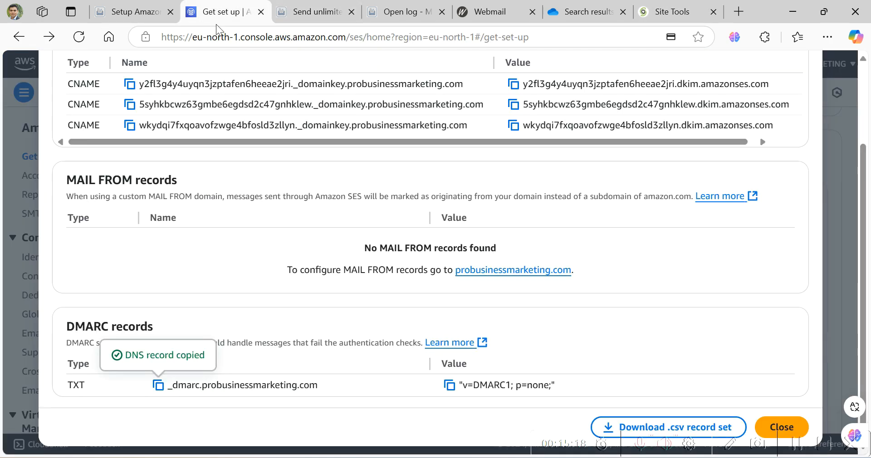
click(450, 386)
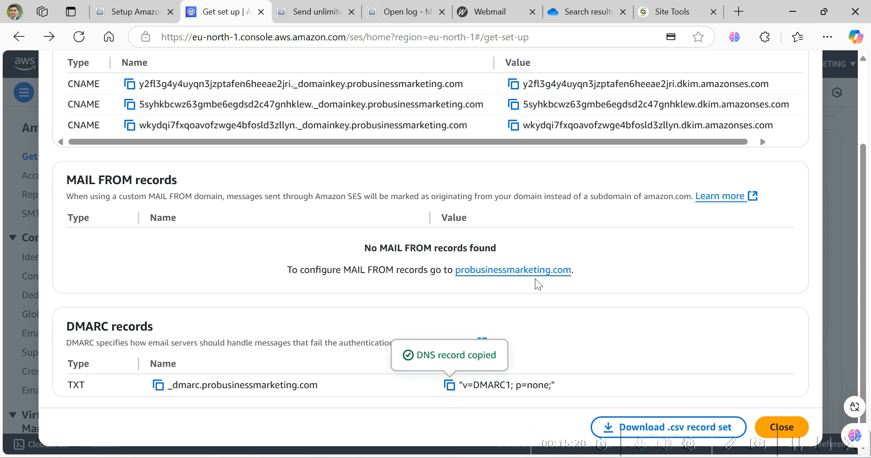
click(654, 14)
click(356, 380)
key(ctrl+v)
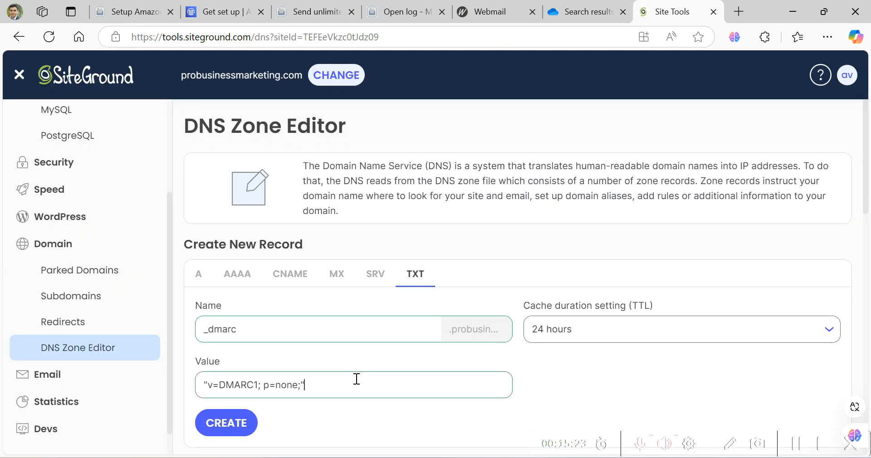
click(255, 417)
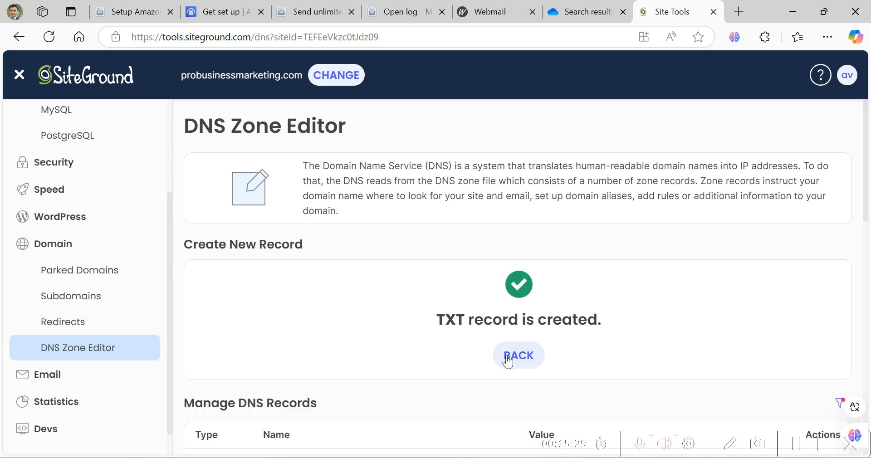
click(506, 357)
- Close the SES DNS records dialog and review the Get set up task cards
click(232, 12)
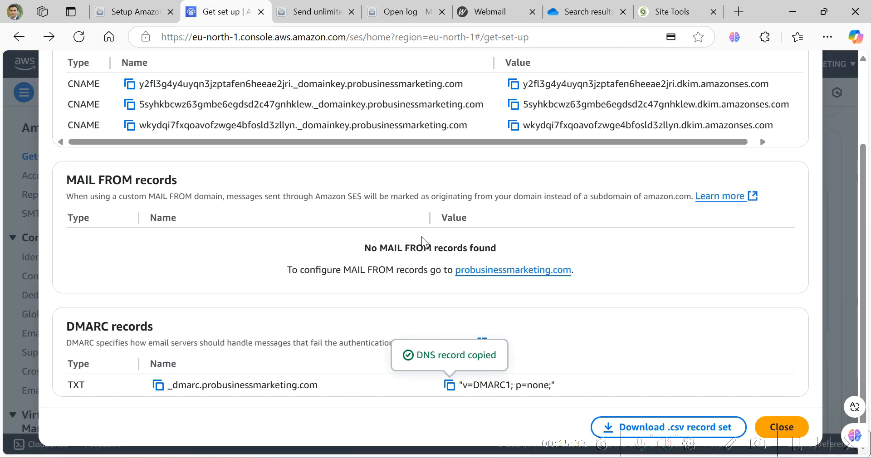
click(784, 429)
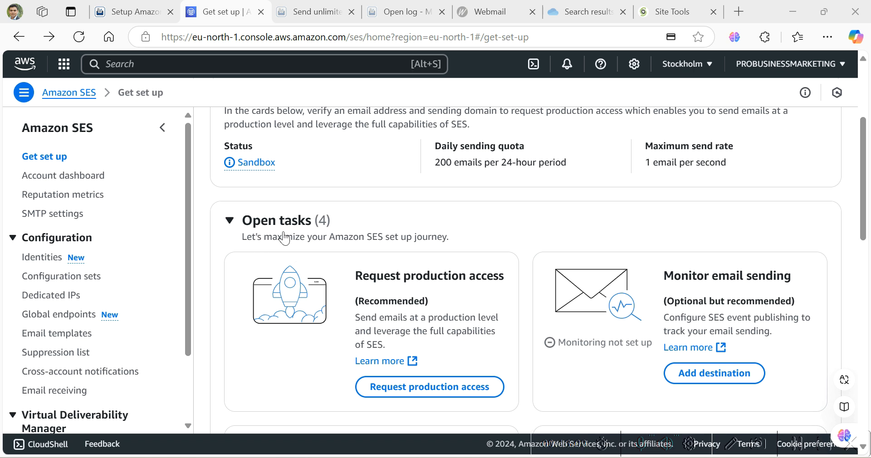
scroll(285, 236, down, 5)
scroll(286, 236, down, 3)
scroll(286, 237, down, 4)
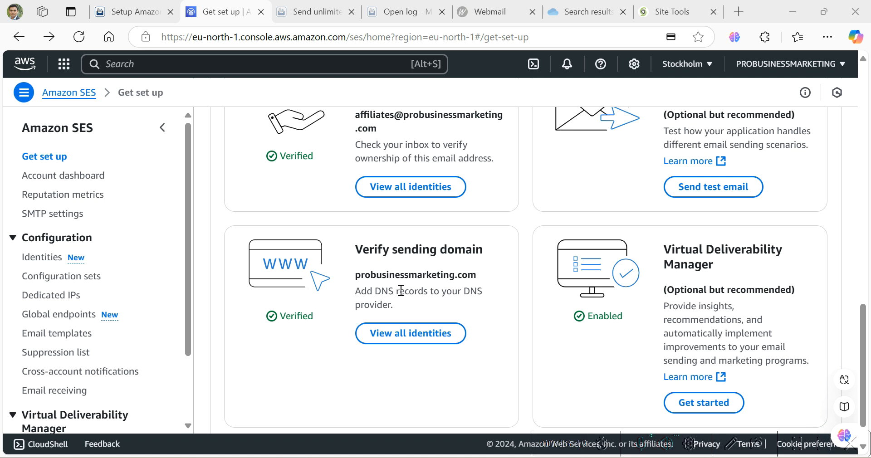
scroll(401, 290, up, 10)
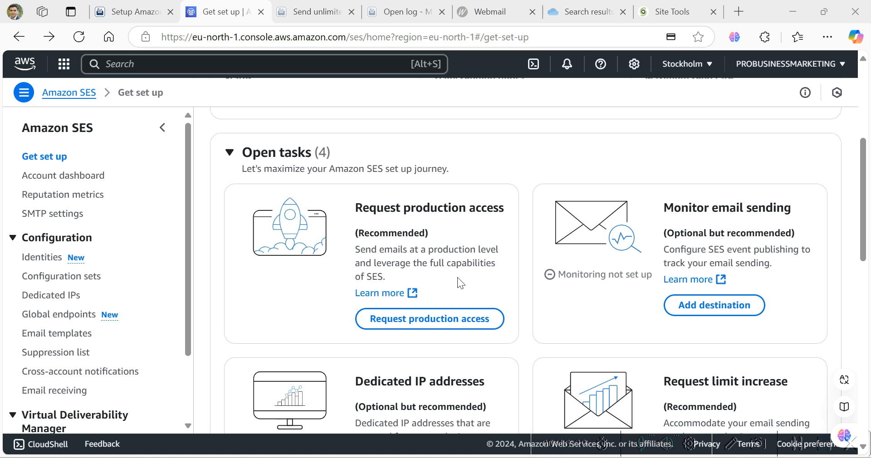
click(448, 325)
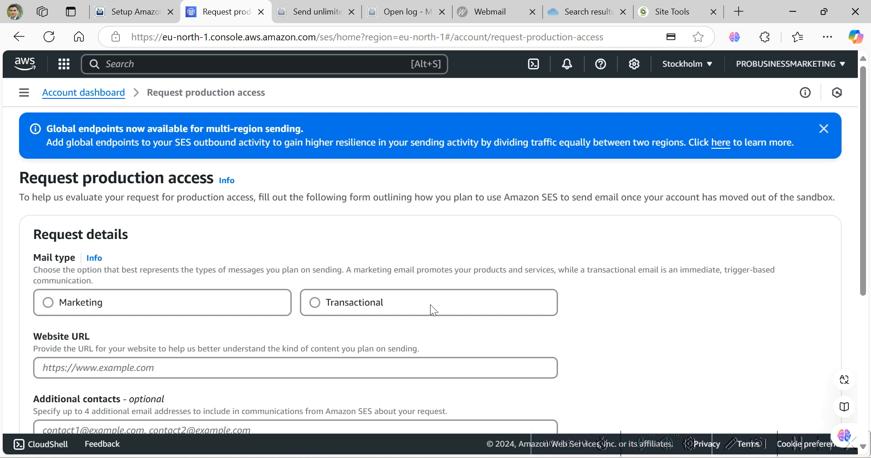
click(183, 300)
click(199, 364)
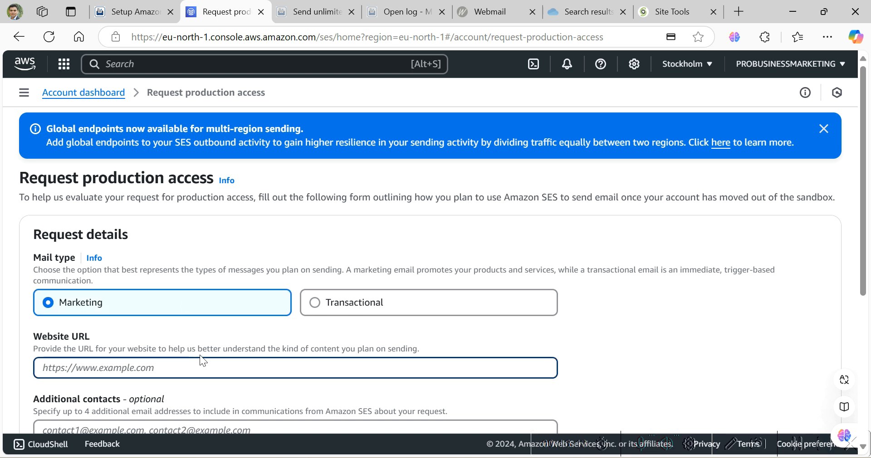
text(HTTPS)
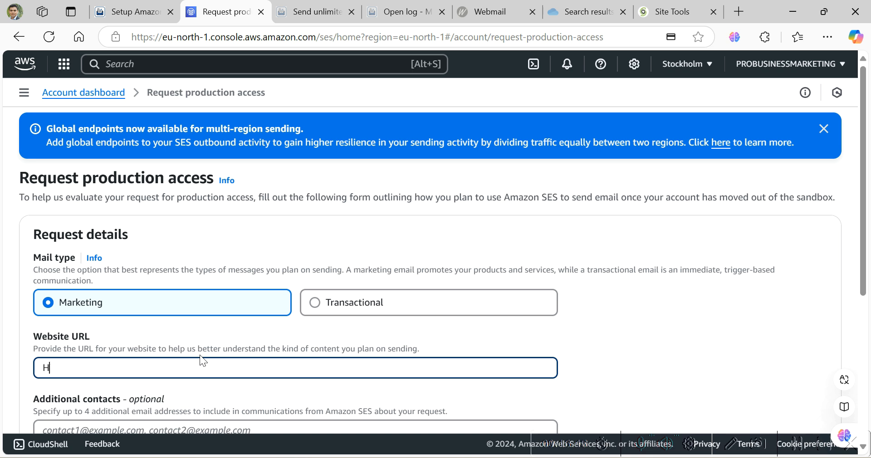
key(BackSpace)
key(BackSpace)
key(BackSpace)
key(BackSpace)
key(BackSpace)
text(https://www.probusinessmarketing.com)
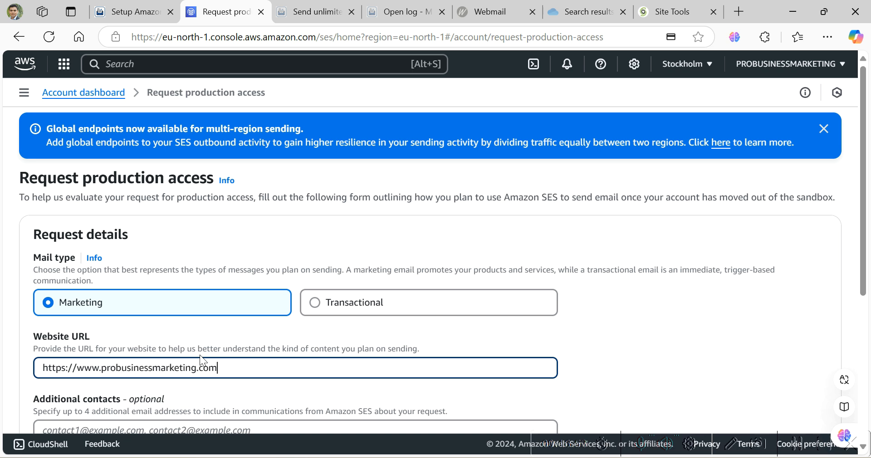
- Agree to the AWS Service Terms and AUP and submit the production access request
scroll(202, 332, down, 3)
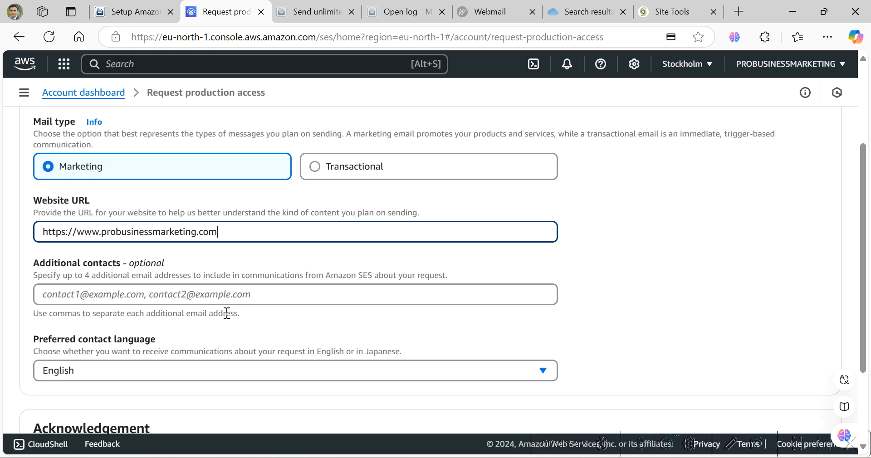
scroll(232, 313, down, 3)
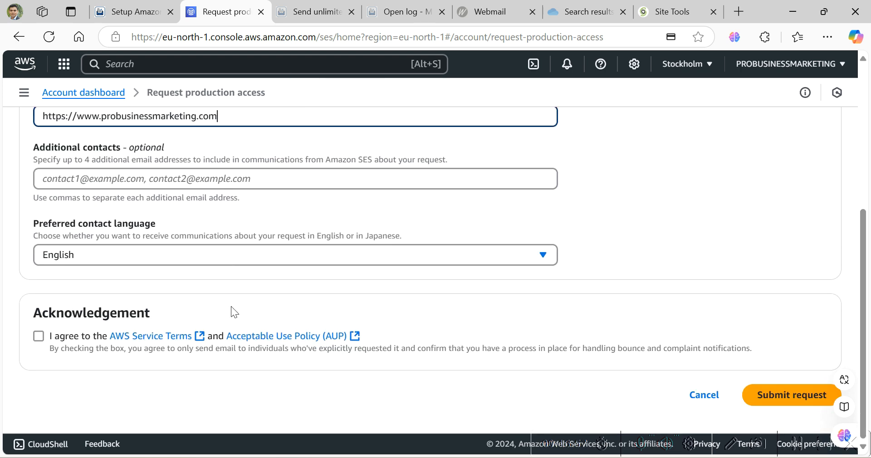
click(40, 336)
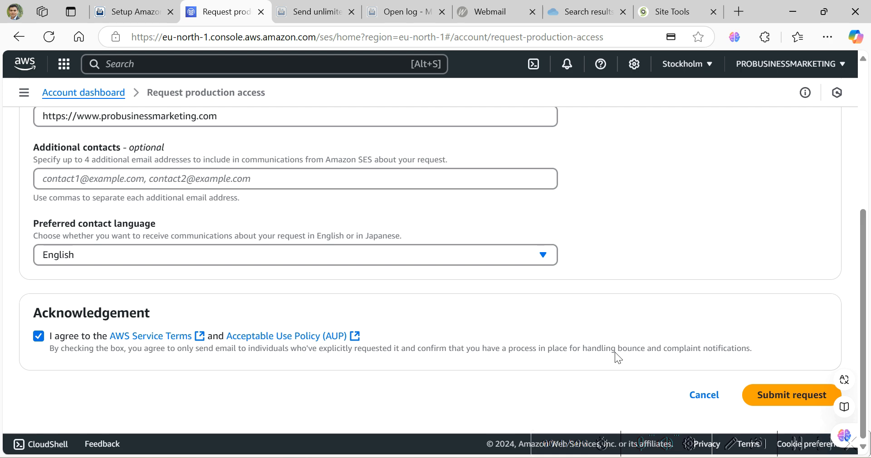
scroll(615, 353, up, 3)
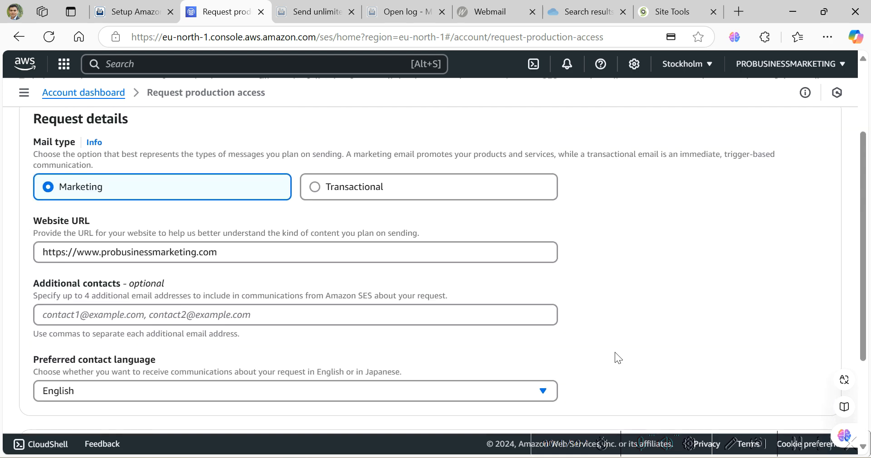
scroll(615, 354, up, 2)
scroll(615, 354, down, 5)
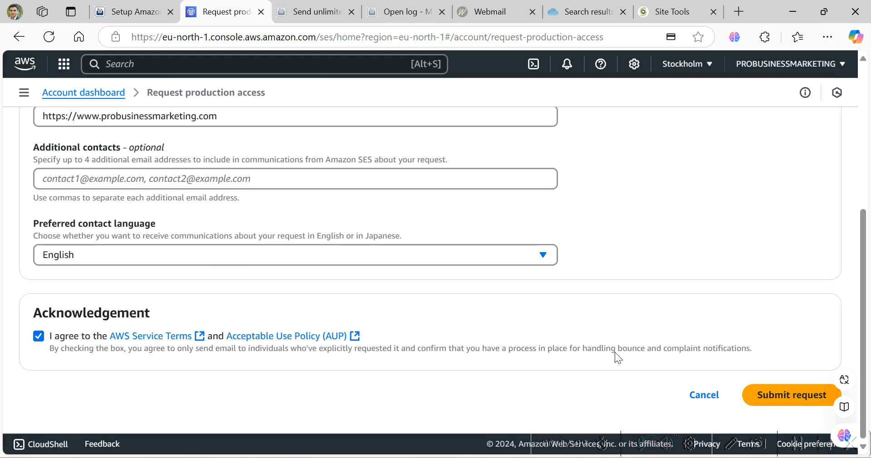
click(792, 392)
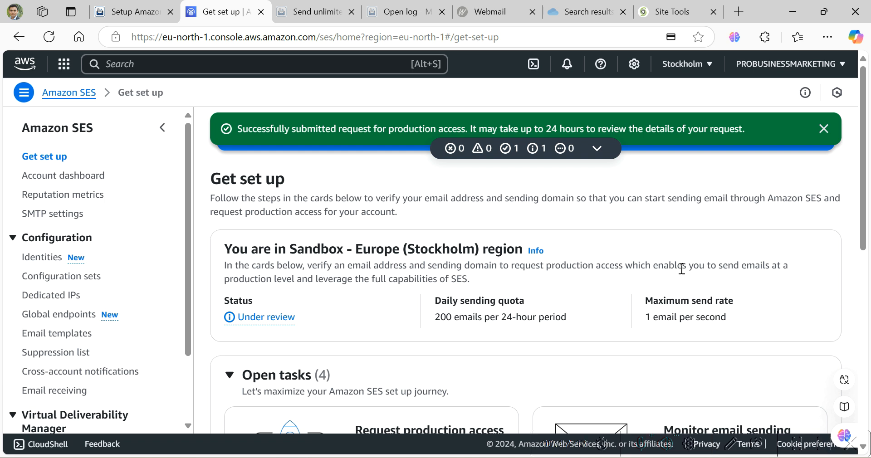
click(742, 13)
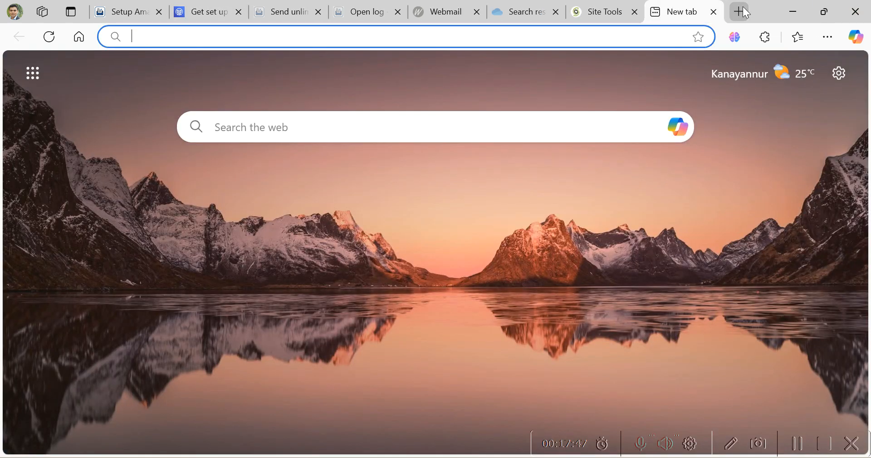
text(www.probus)
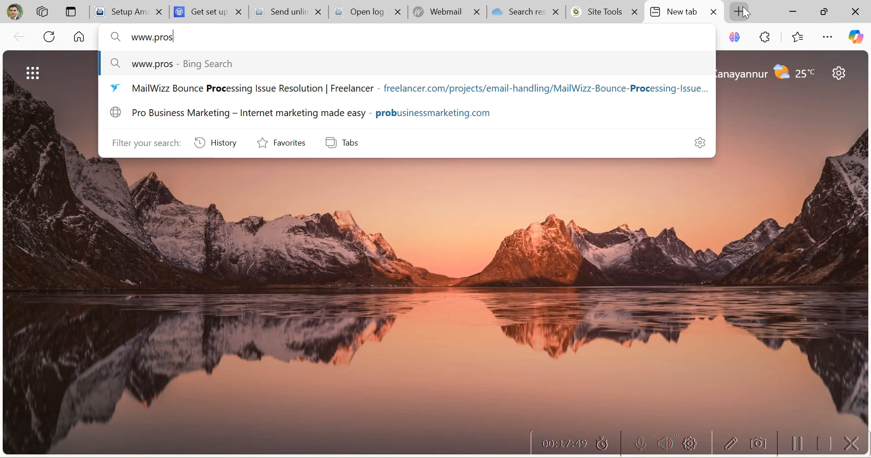
key(BackSpace)
text(business)
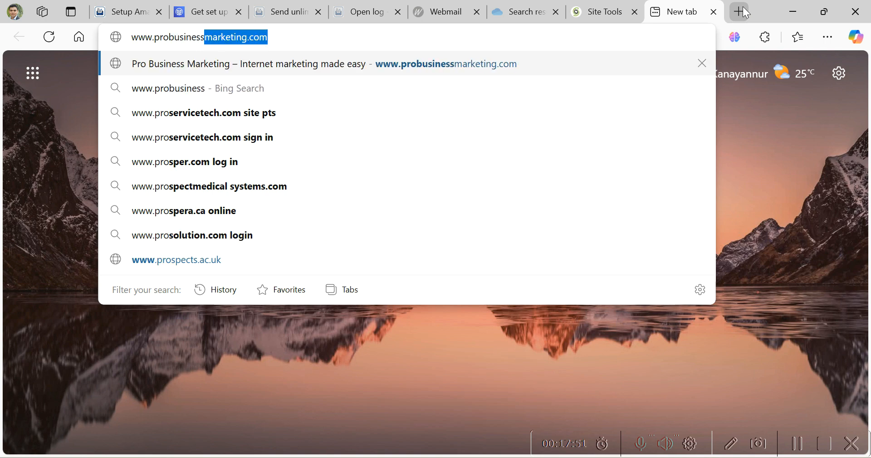
key(Return)
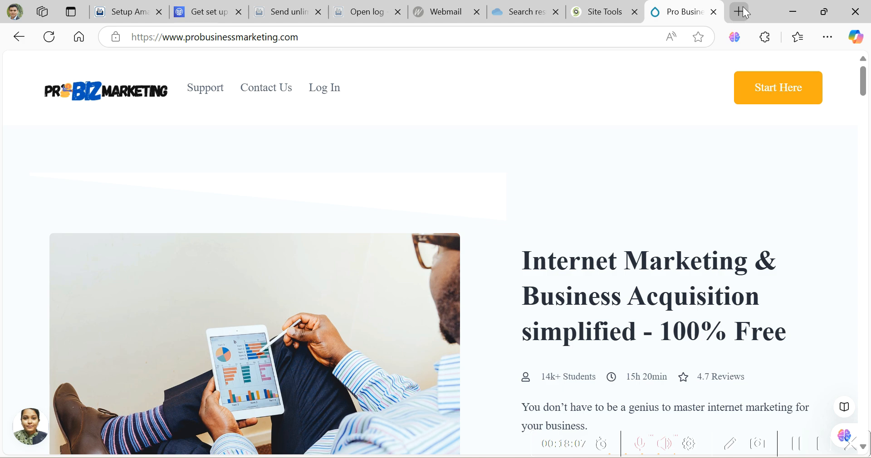
scroll(628, 176, down, 15)
scroll(625, 174, down, 15)
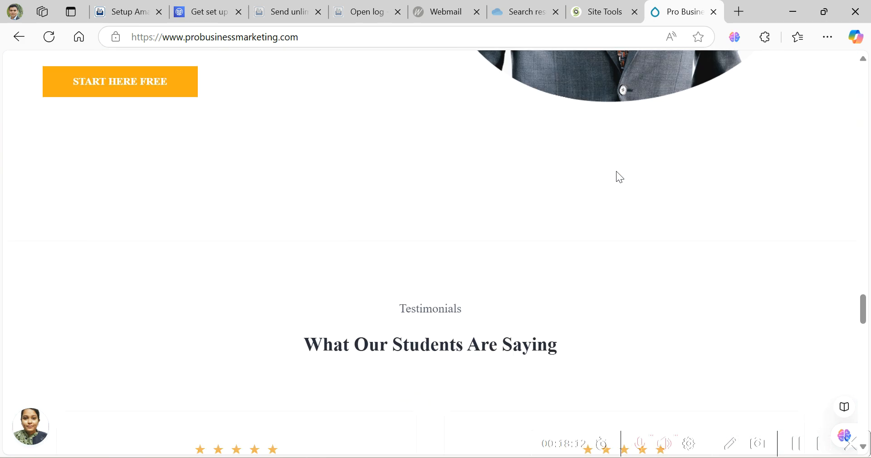
scroll(620, 177, down, 15)
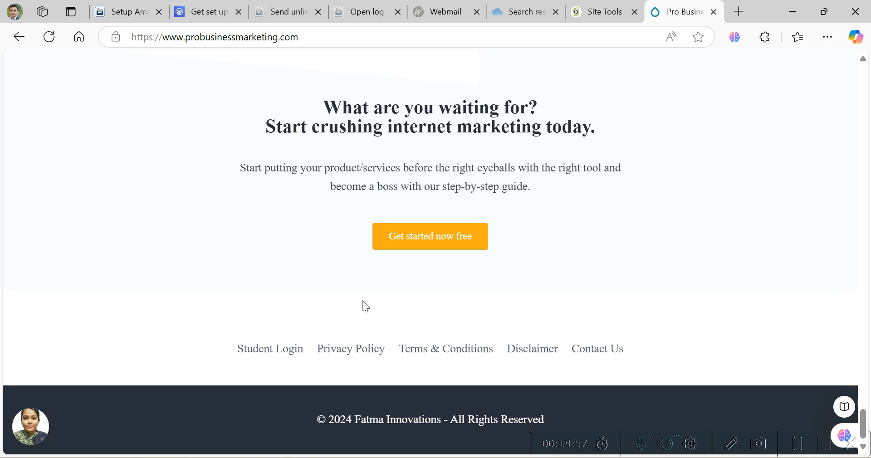
scroll(369, 293, up, 15)
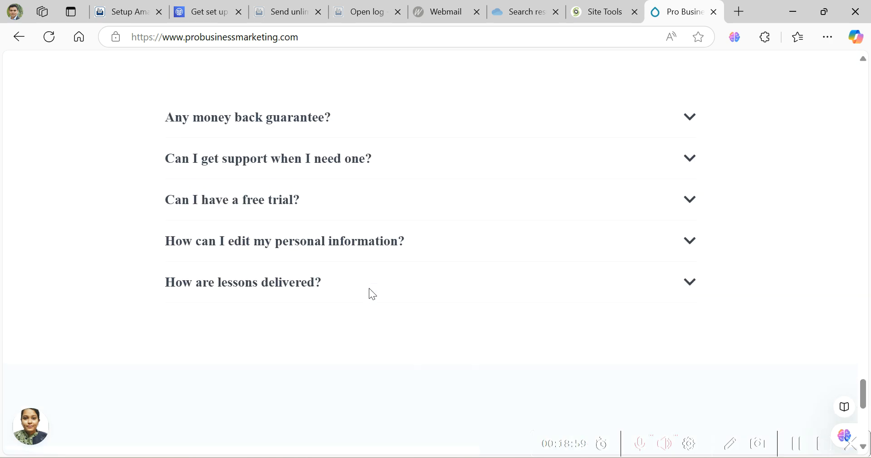
scroll(371, 294, up, 15)
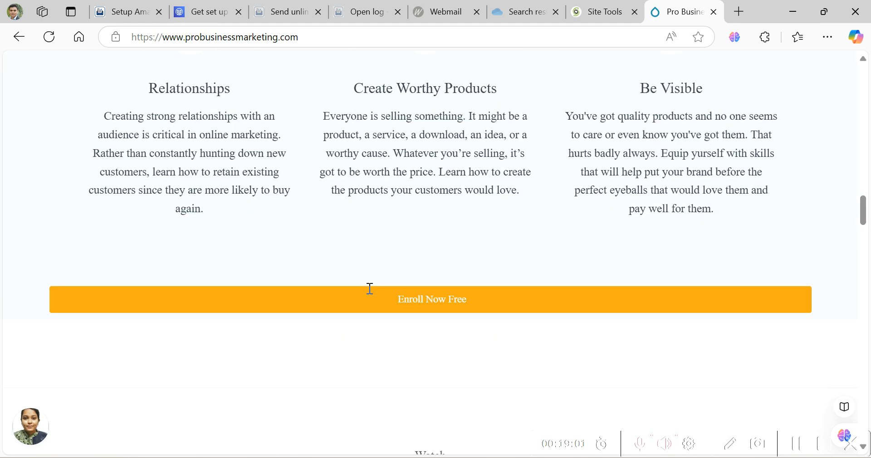
scroll(370, 288, up, 8)
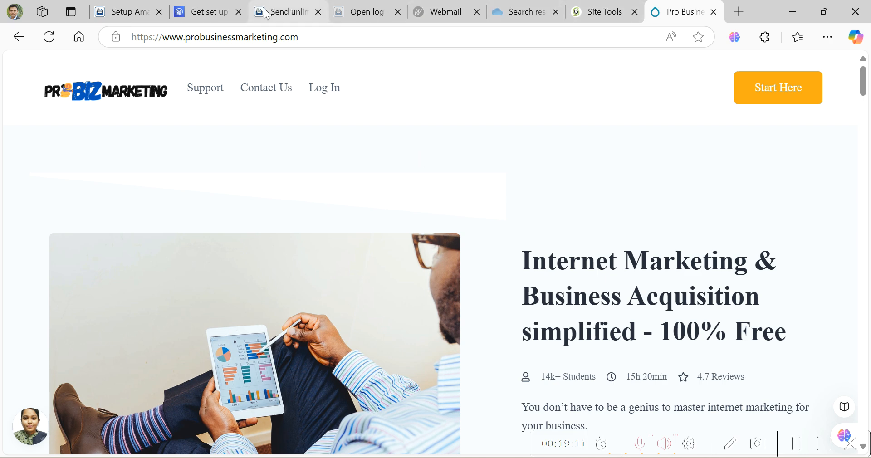
click(197, 16)
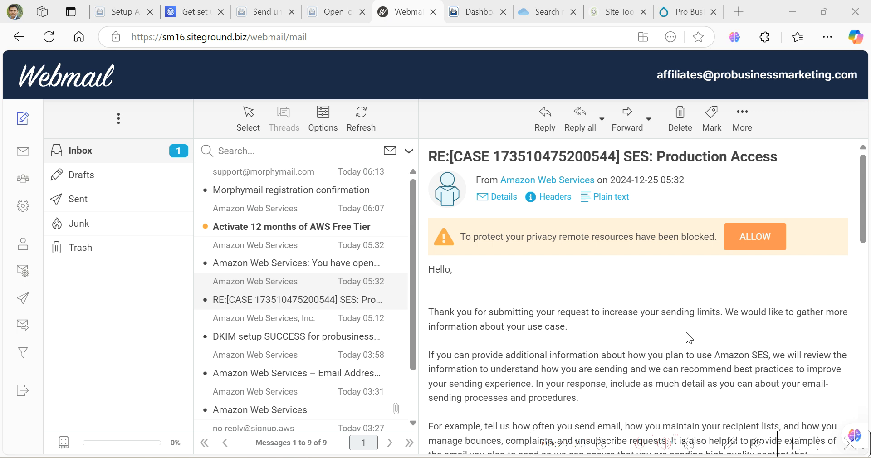
- Read through Amazon's SES Production Access reply, highlighting its request for sending-process details
scroll(686, 332, down, 3)
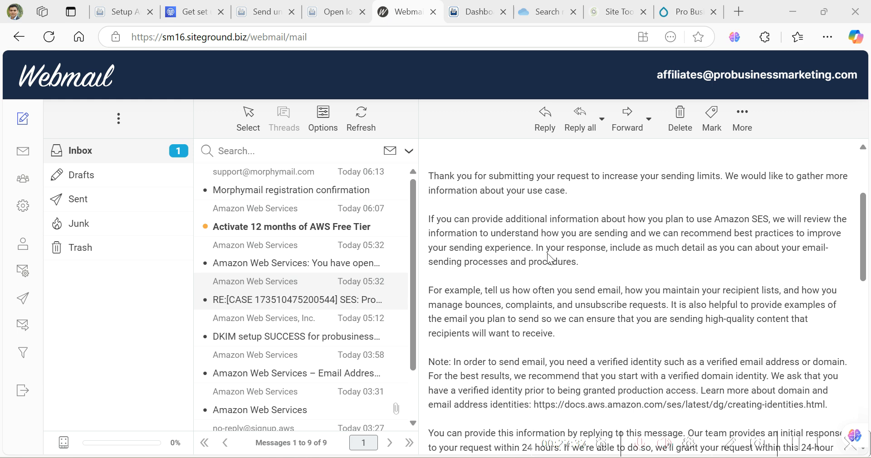
scroll(547, 253, down, 3)
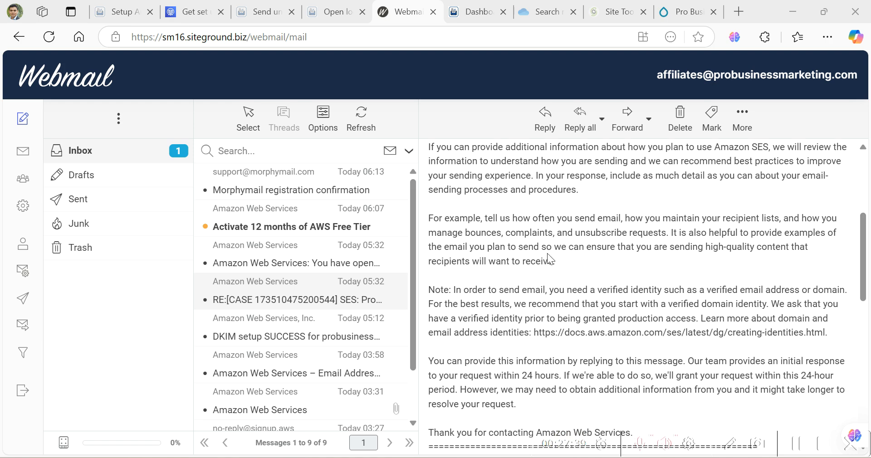
scroll(547, 253, down, 10)
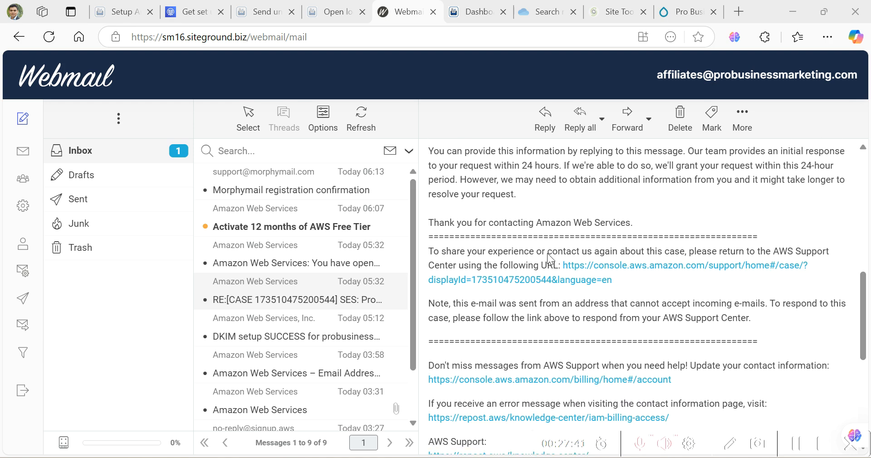
scroll(547, 253, up, 8)
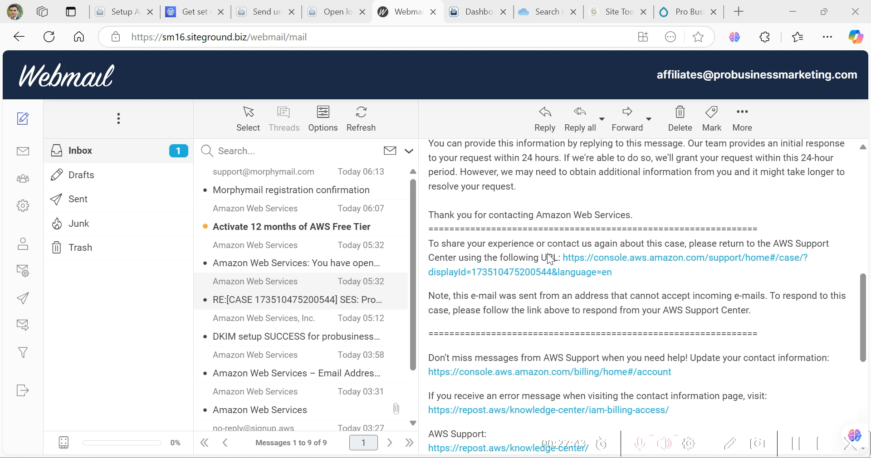
scroll(547, 253, up, 3)
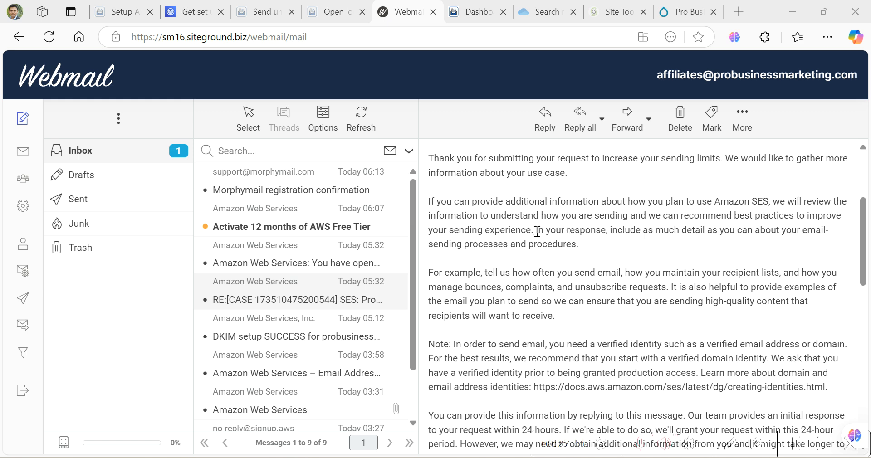
drag(537, 232, 578, 242)
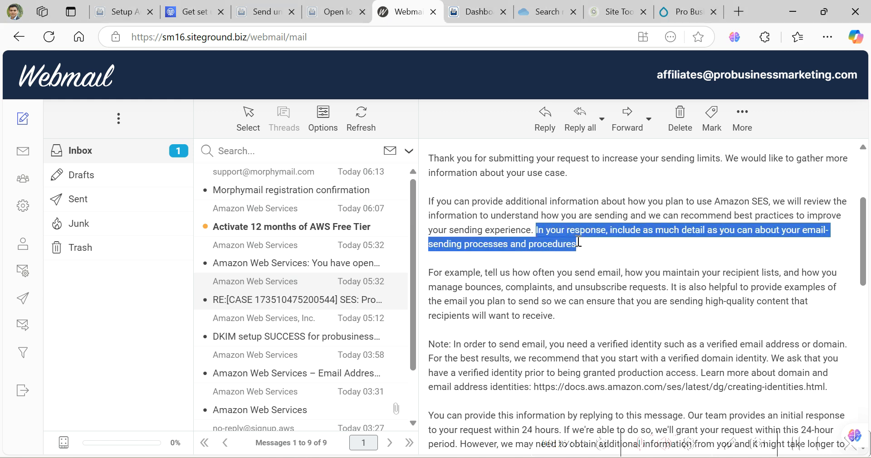
click(690, 241)
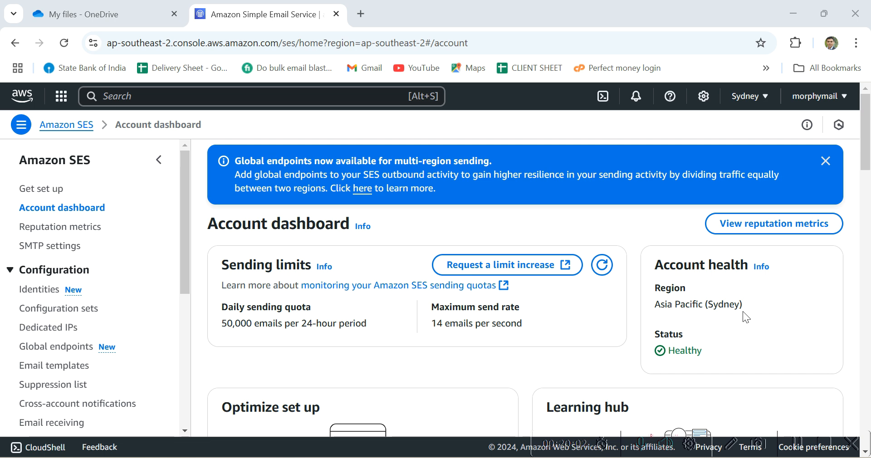
scroll(743, 312, down, 3)
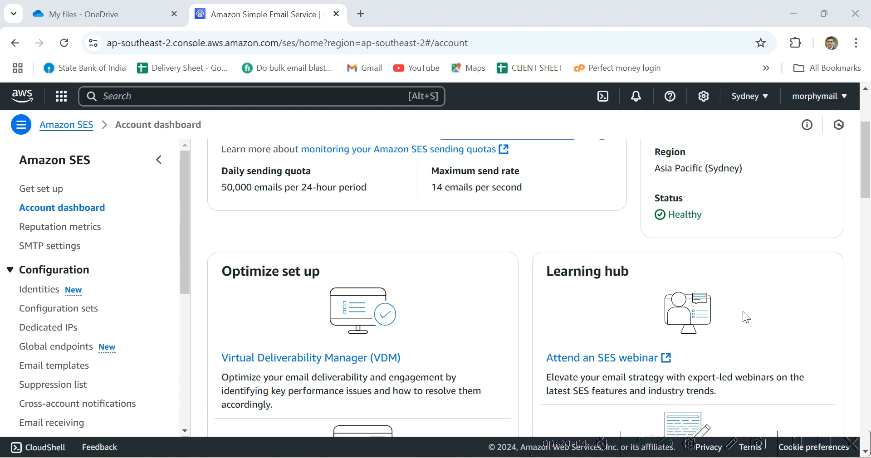
scroll(743, 312, down, 4)
scroll(743, 313, down, 4)
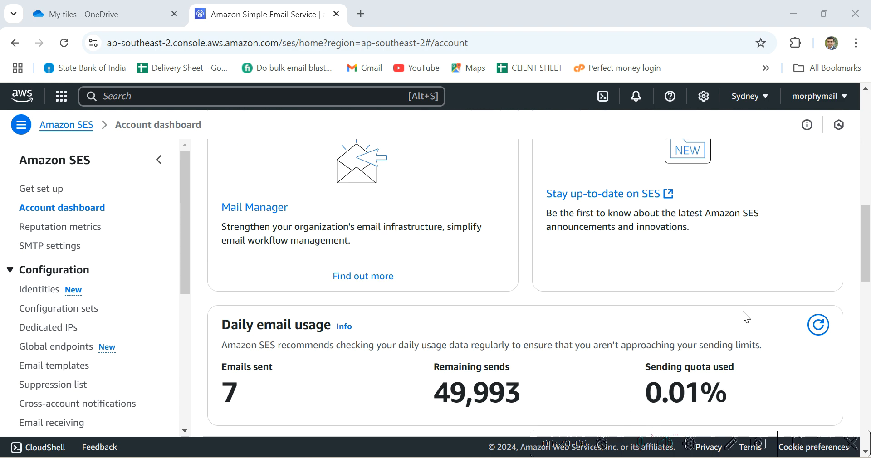
scroll(742, 312, down, 4)
scroll(743, 312, down, 5)
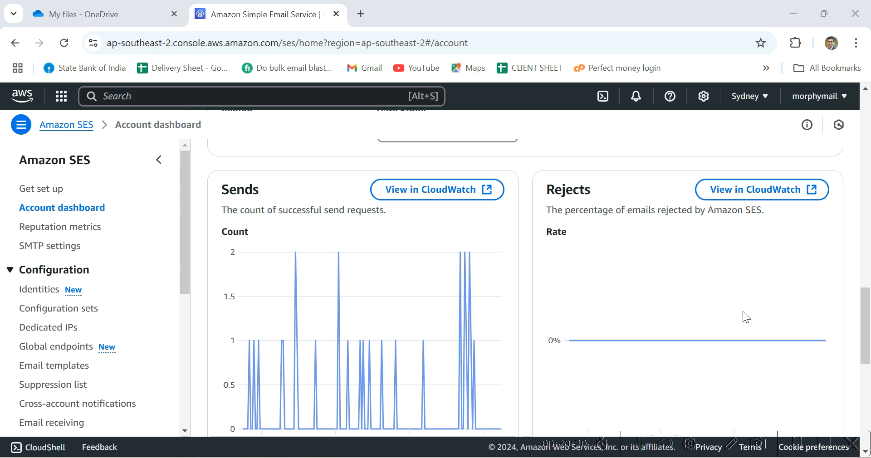
click(360, 14)
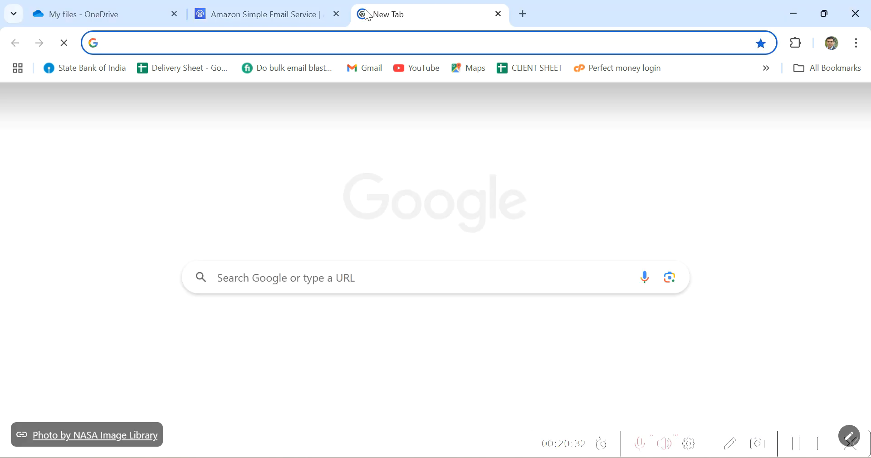
text(www.mory)
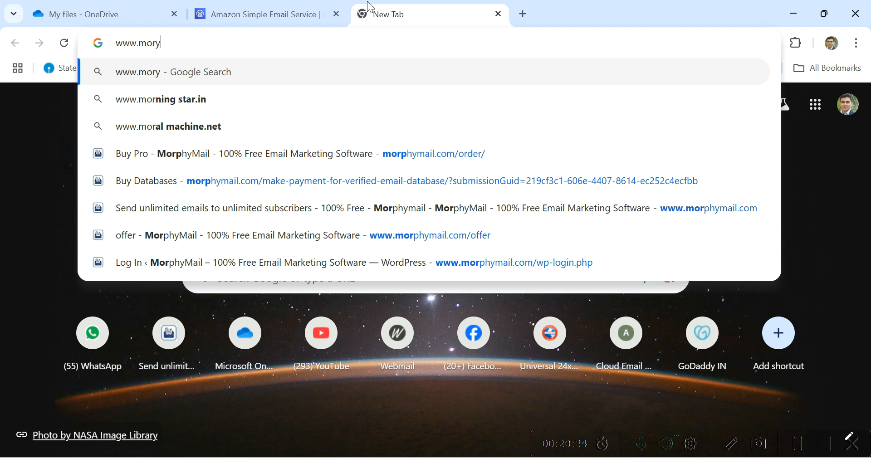
key(BackSpace)
text(phymail.com)
key(Delete)
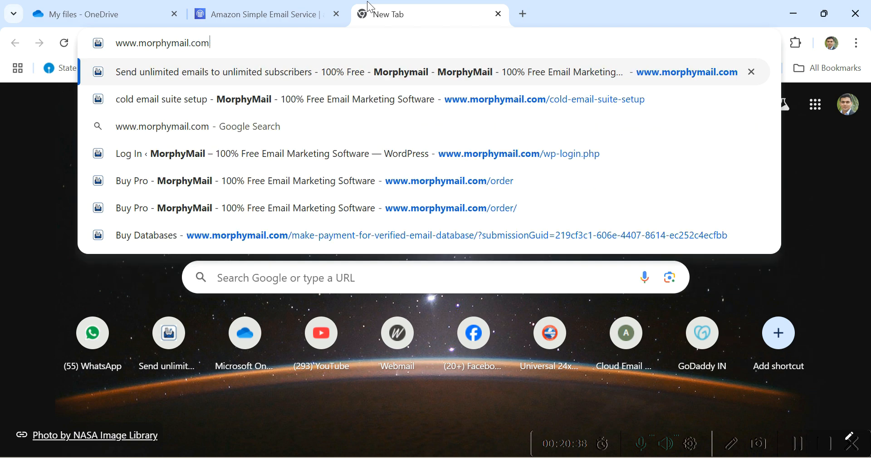
key(Return)
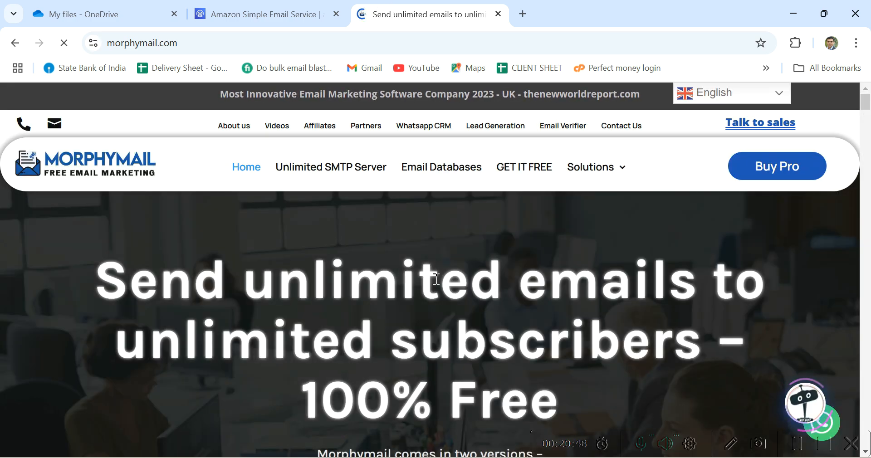
scroll(422, 272, down, 5)
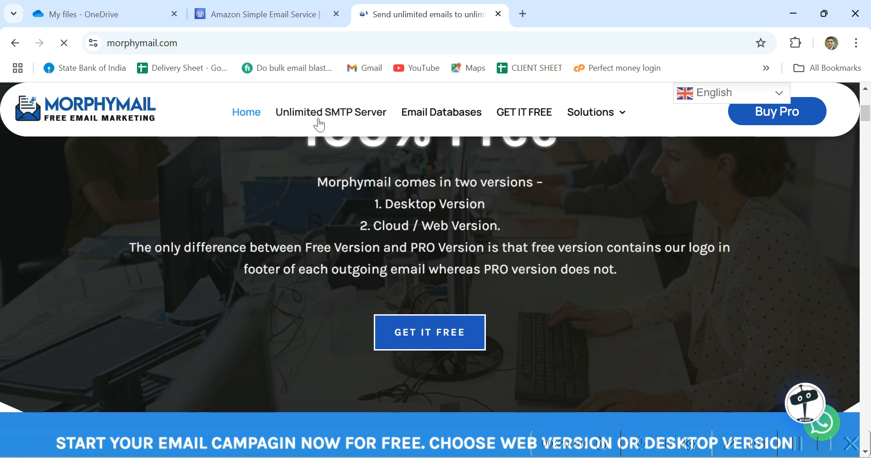
scroll(437, 208, down, 10)
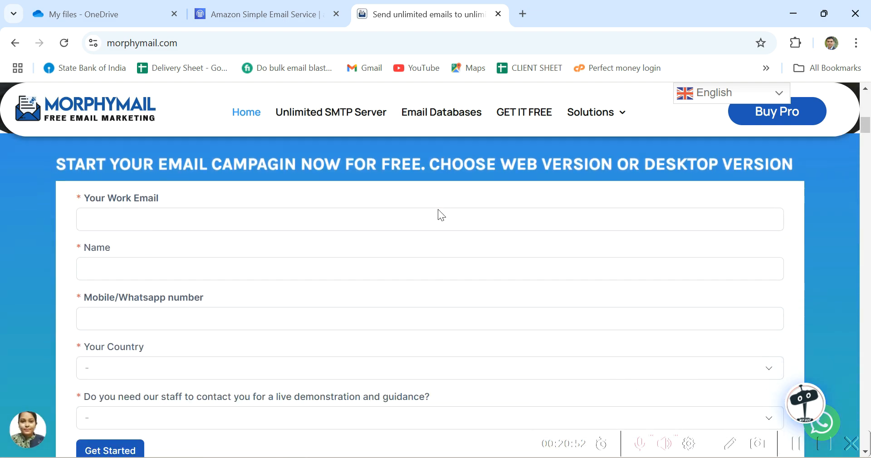
scroll(437, 215, down, 3)
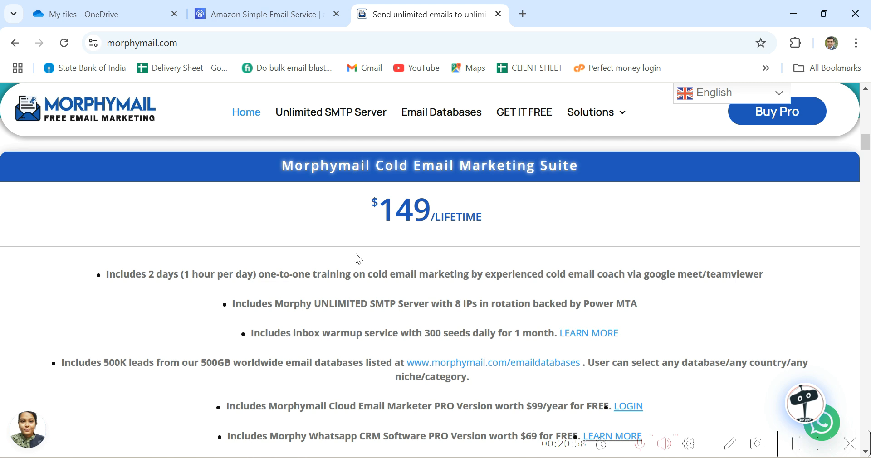
scroll(355, 254, down, 2)
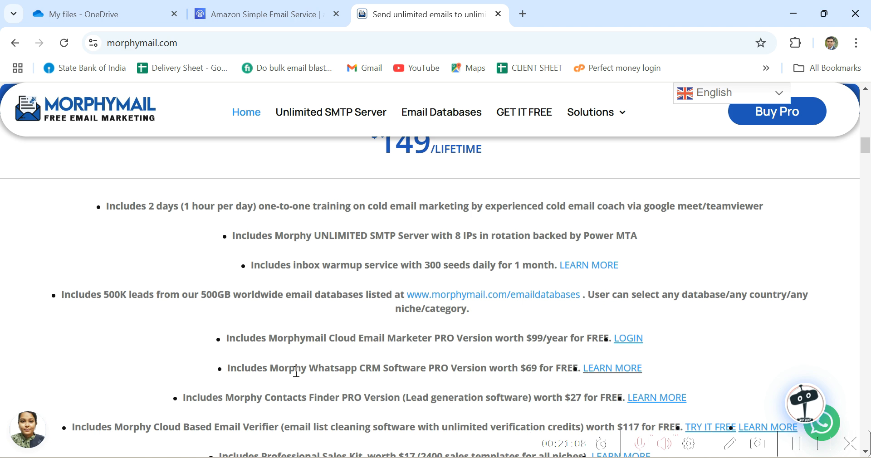
drag(295, 370, 411, 369)
drag(278, 398, 355, 398)
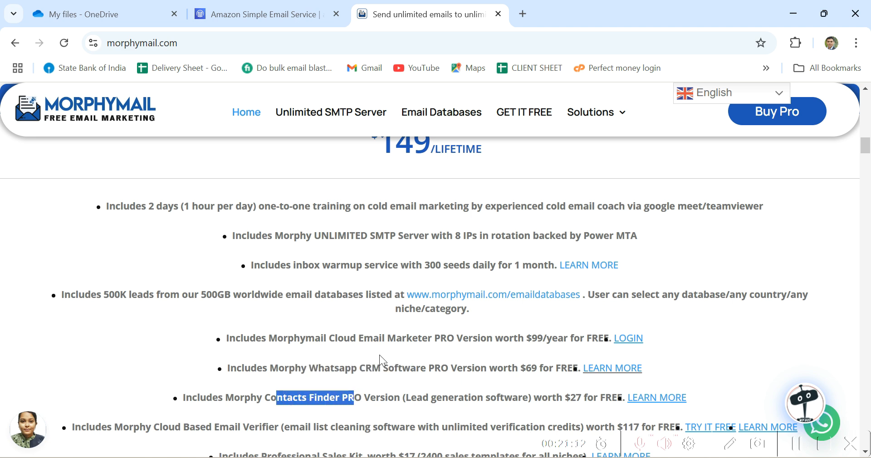
scroll(380, 356, down, 2)
drag(339, 359, 491, 363)
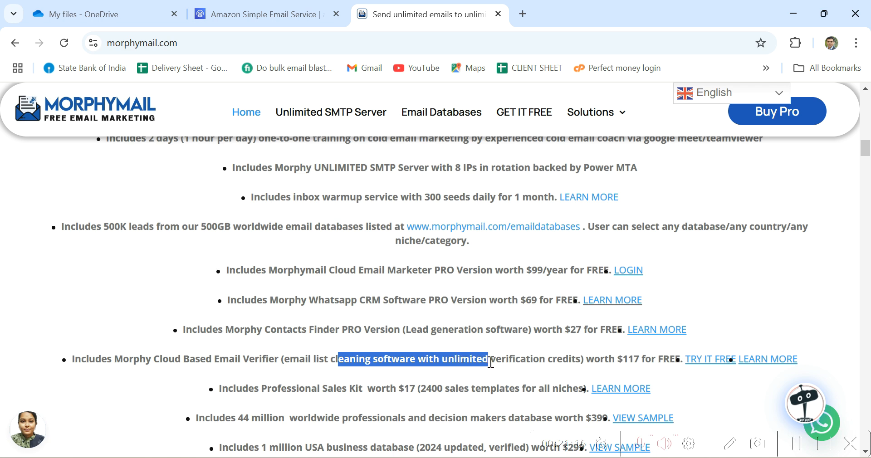
scroll(478, 348, down, 3)
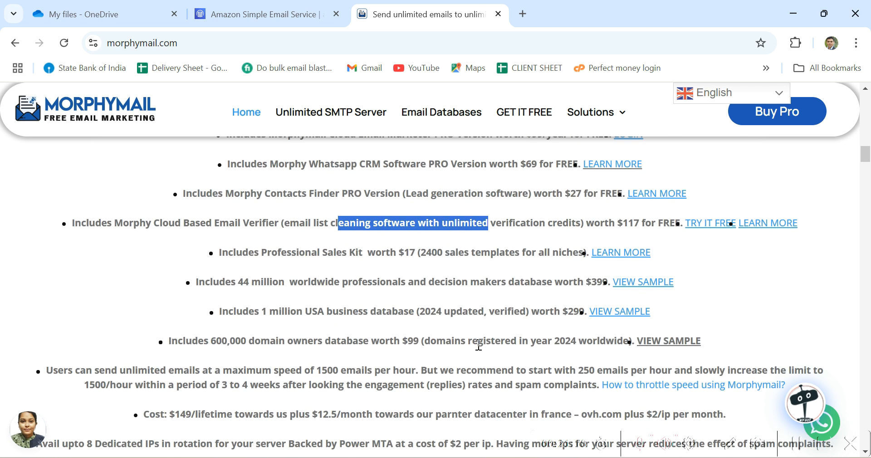
drag(318, 284, 479, 284)
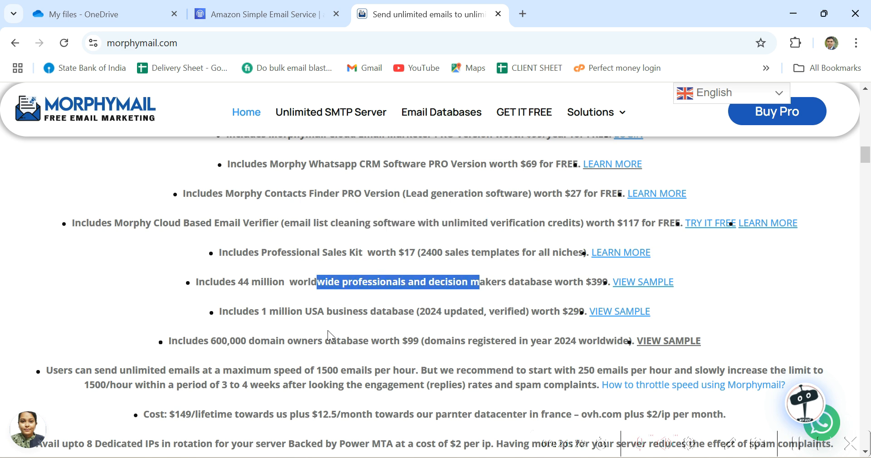
drag(343, 313, 437, 322)
drag(341, 346, 418, 348)
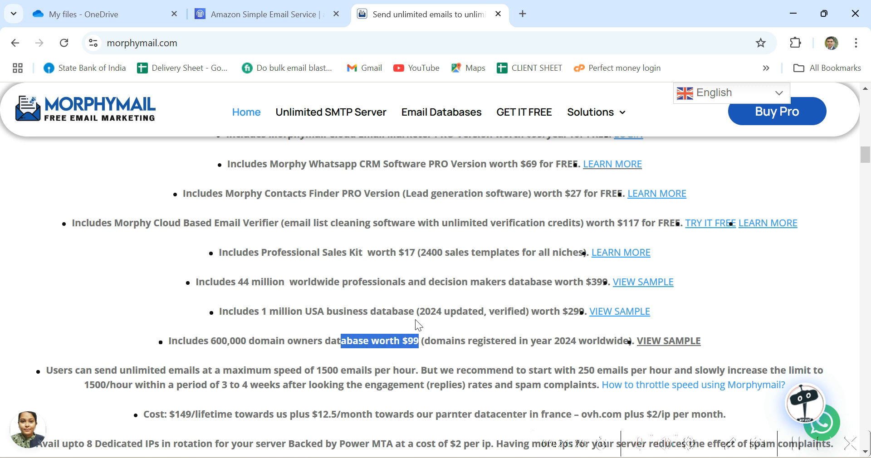
scroll(415, 319, up, 8)
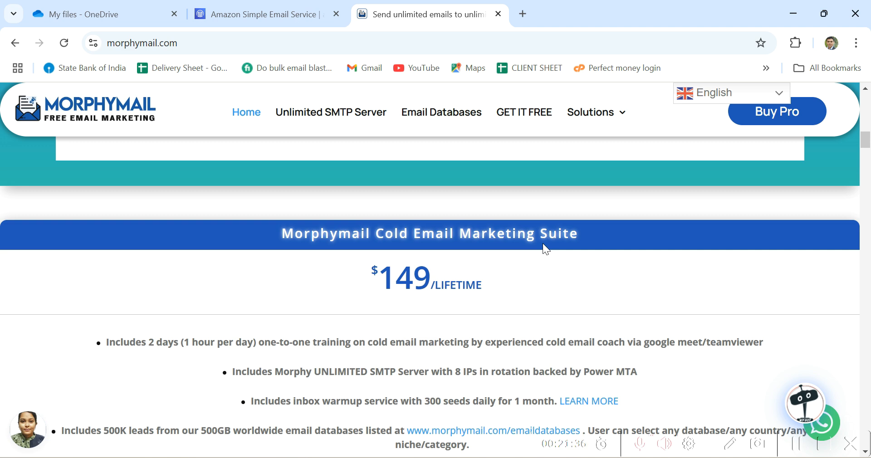
scroll(543, 245, up, 10)
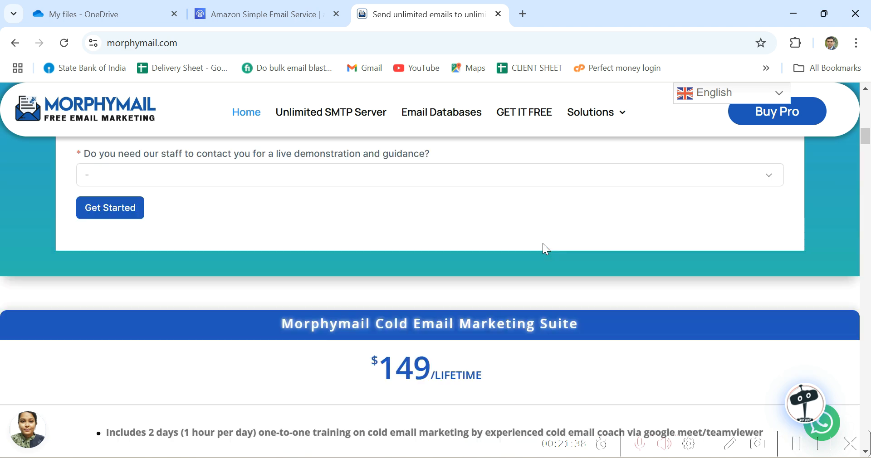
scroll(544, 246, up, 5)
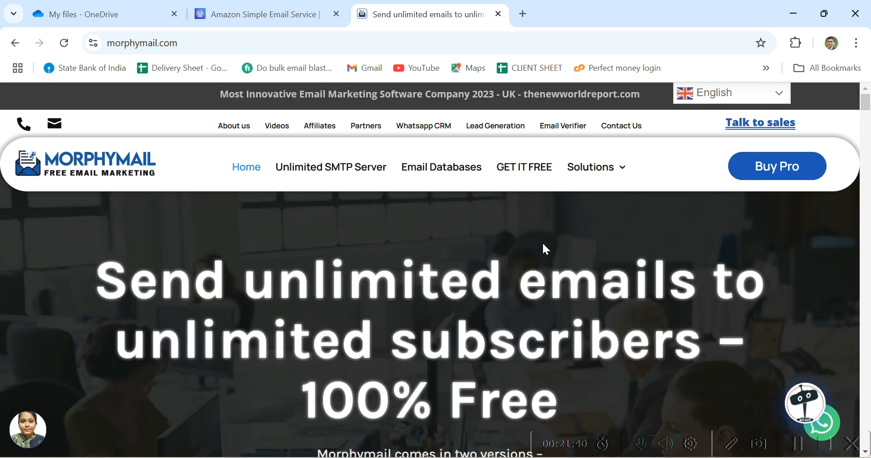
mouse_move(284, 21)
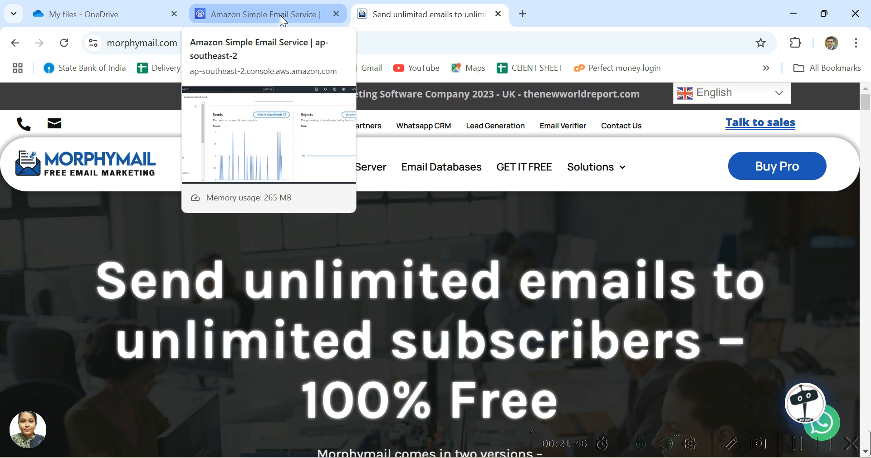
- Return to the Amazon SES console and show the Identities list
click(280, 16)
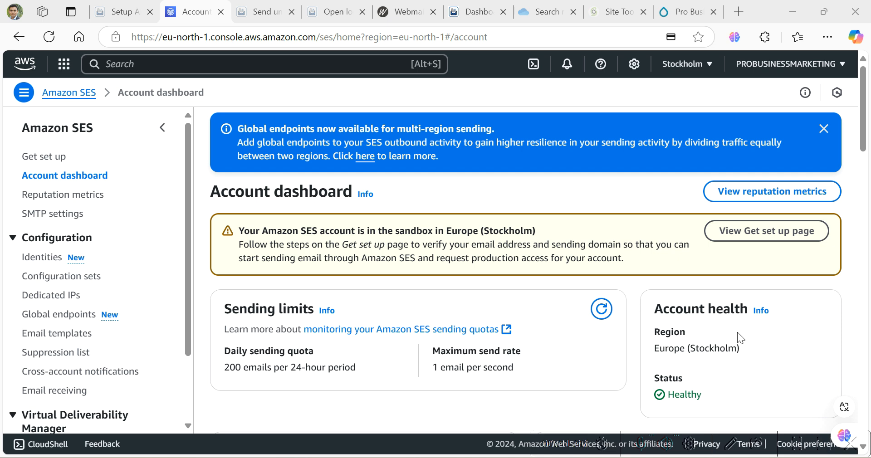
click(53, 262)
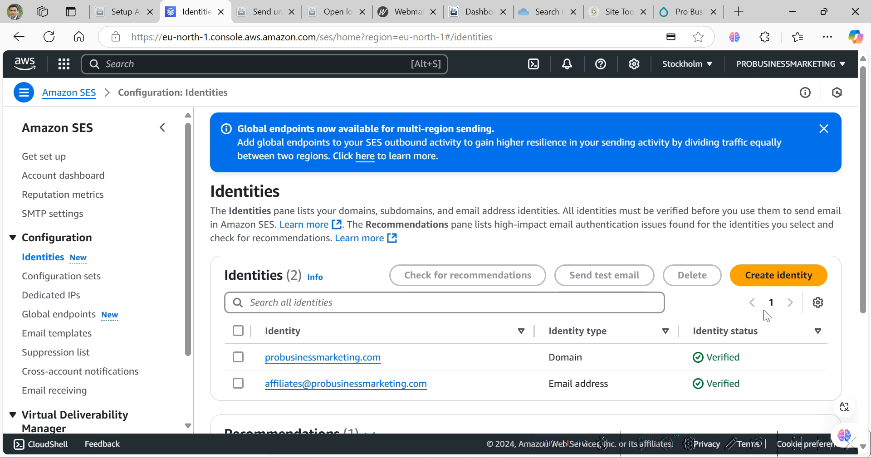
- Start a Domain identity, review its DKIM and tag options, then go back to Identities
click(781, 287)
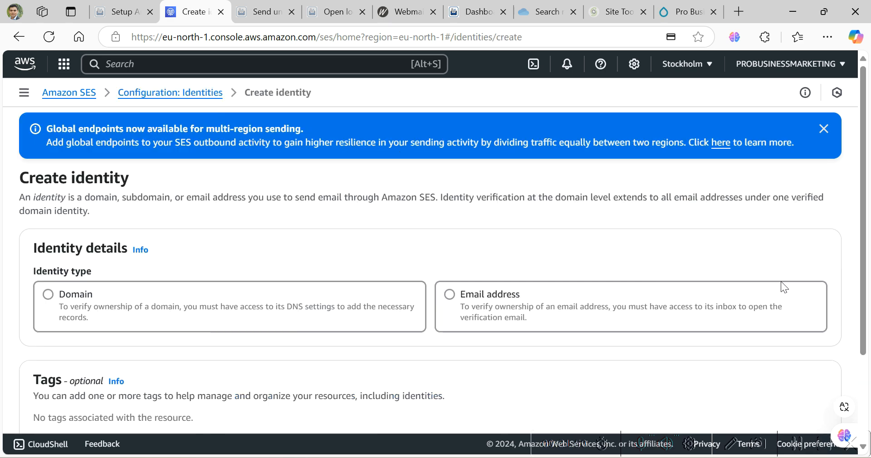
click(102, 298)
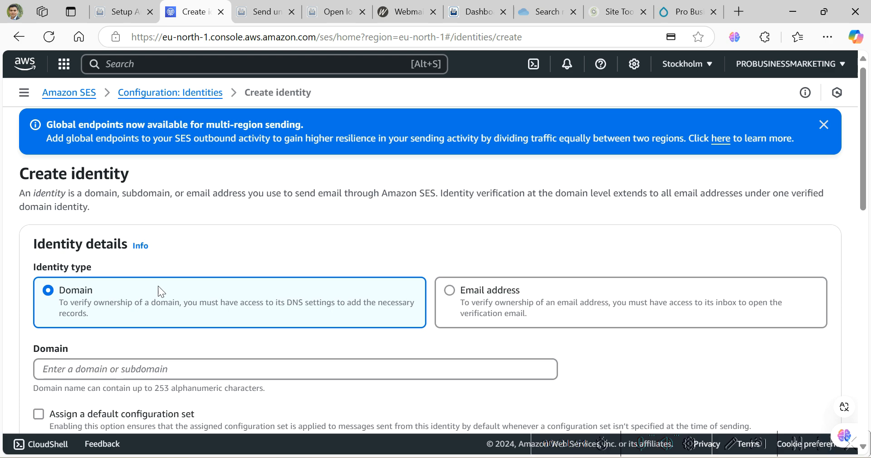
scroll(158, 286, down, 5)
scroll(161, 284, down, 5)
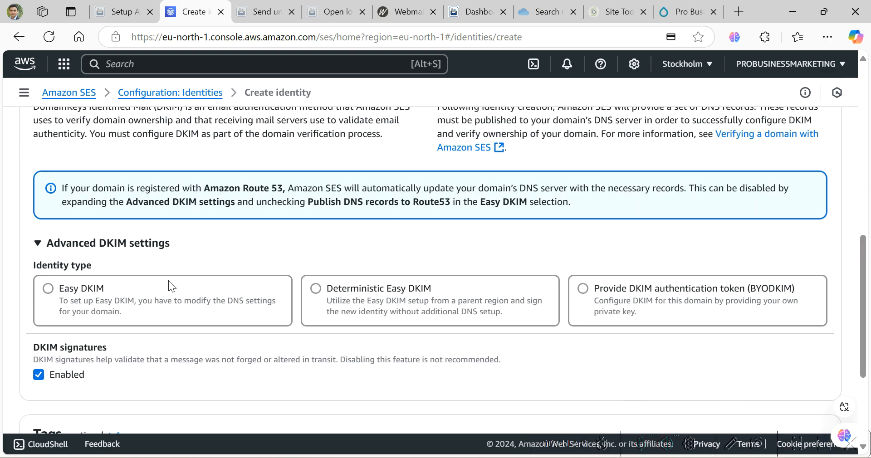
scroll(168, 281, down, 3)
scroll(170, 280, down, 1)
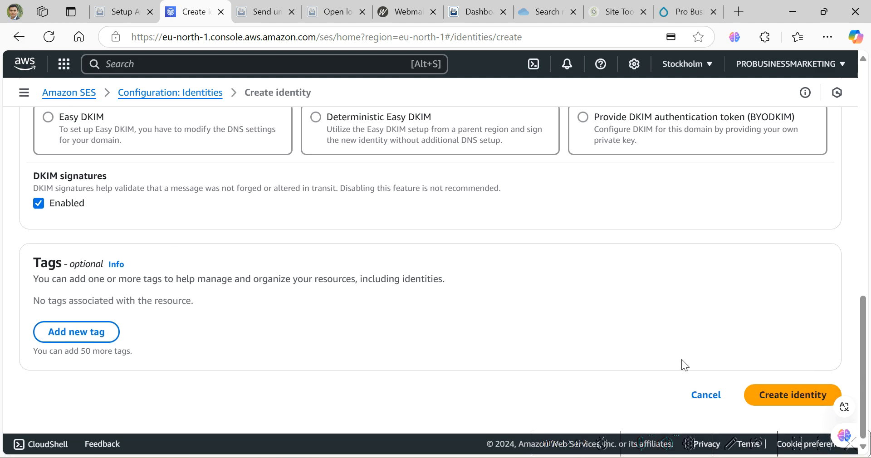
scroll(514, 328, up, 10)
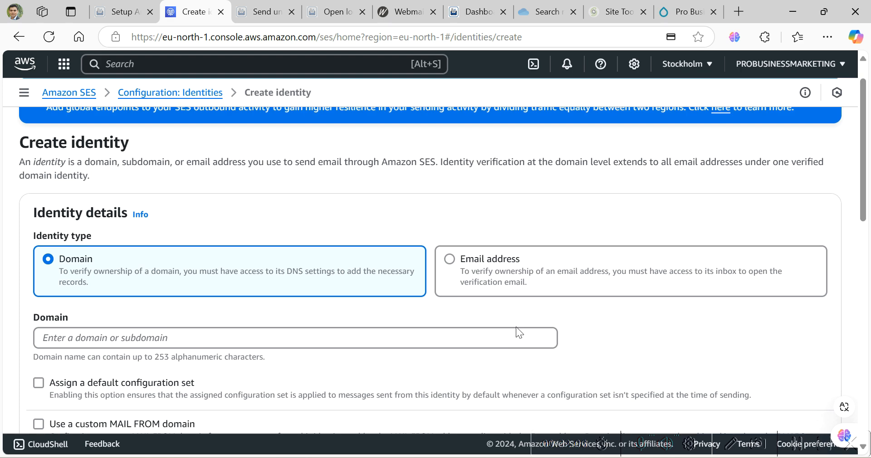
key(alt+Left)
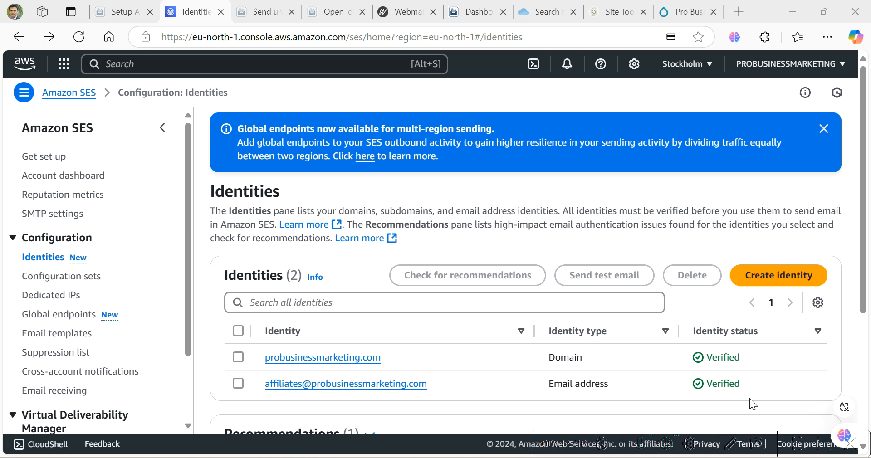
click(789, 280)
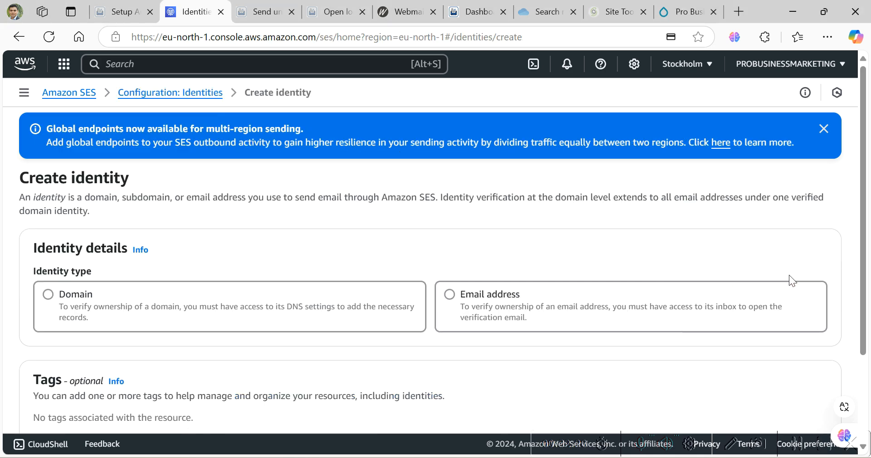
click(78, 308)
scroll(175, 294, down, 2)
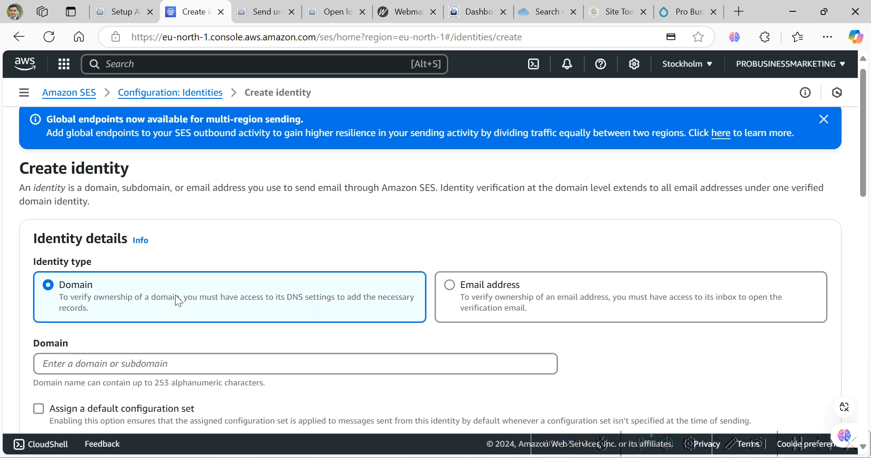
click(160, 301)
scroll(173, 293, down, 10)
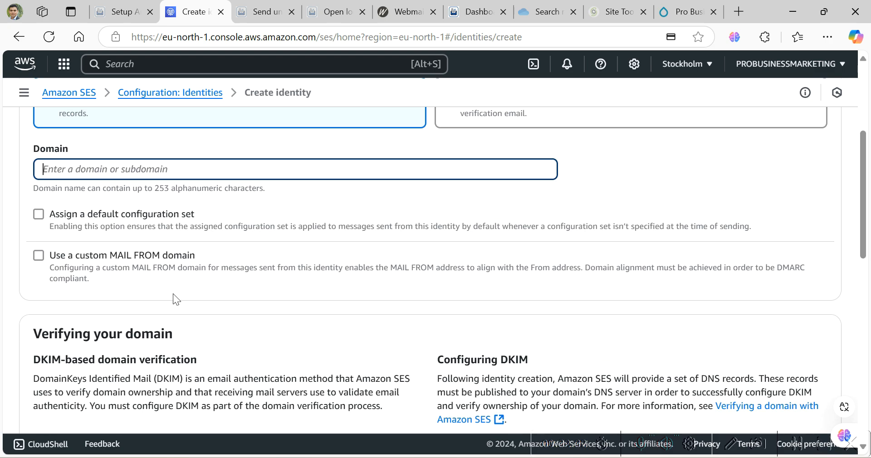
scroll(177, 292, down, 7)
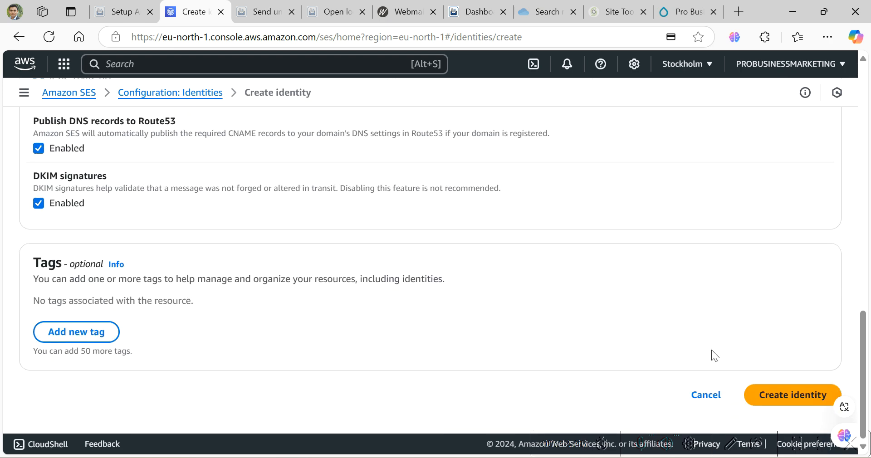
click(797, 406)
scroll(661, 321, up, 3)
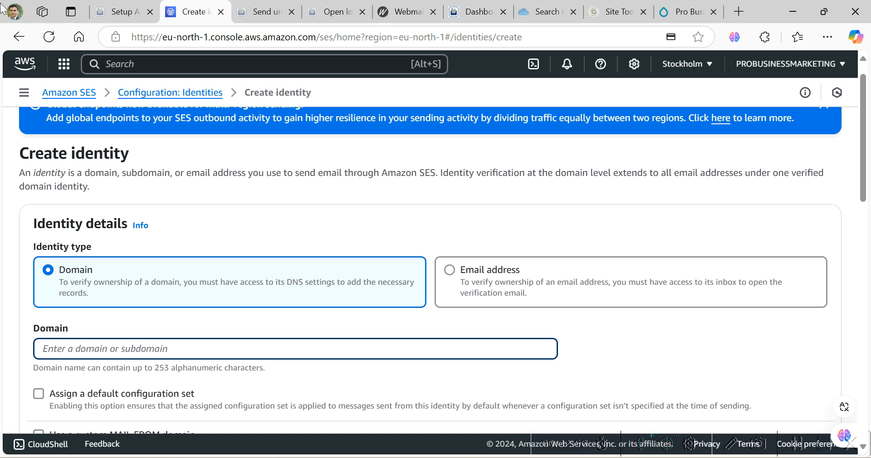
click(20, 36)
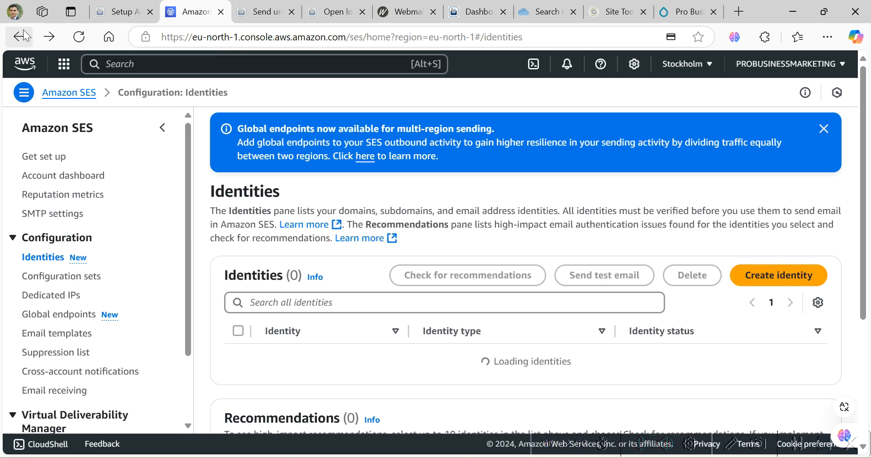
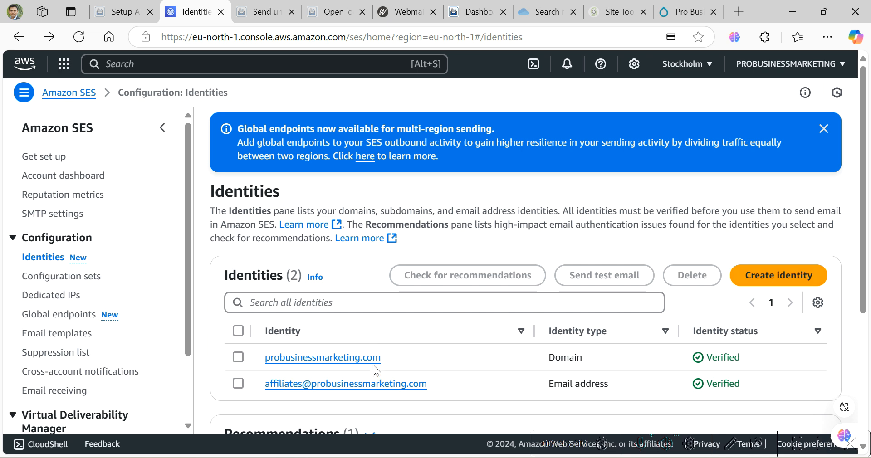
- Open the SES SMTP settings page and start creating new SMTP credentials
click(72, 219)
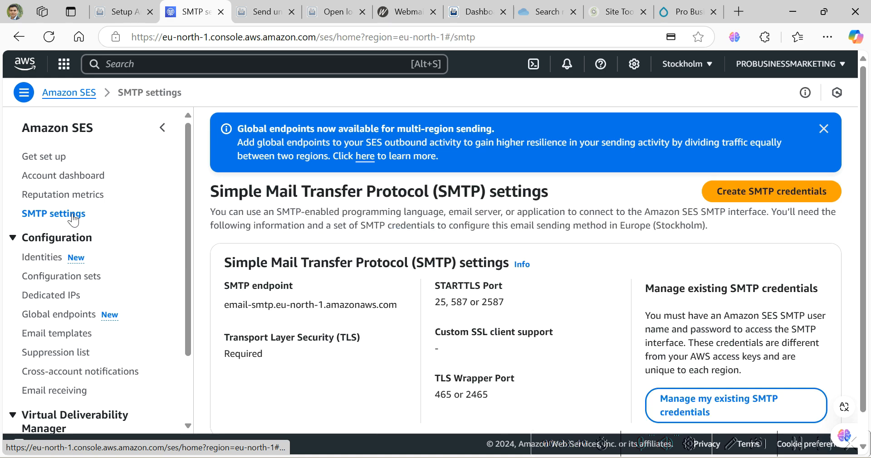
click(751, 197)
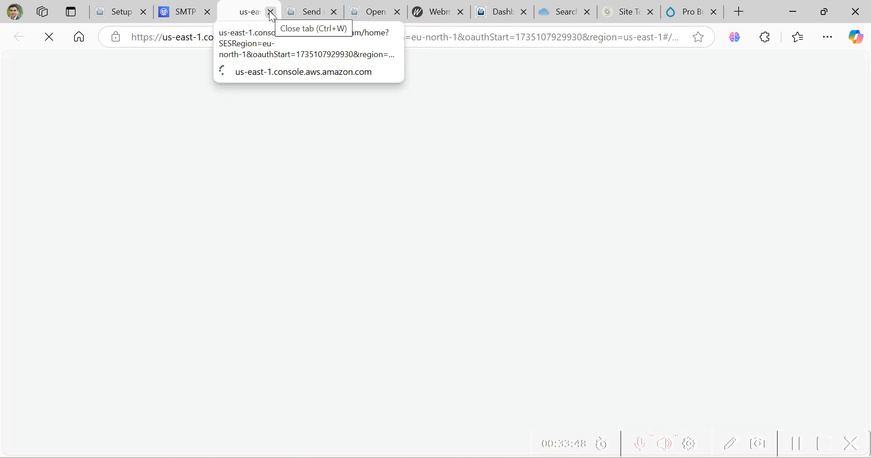
click(797, 443)
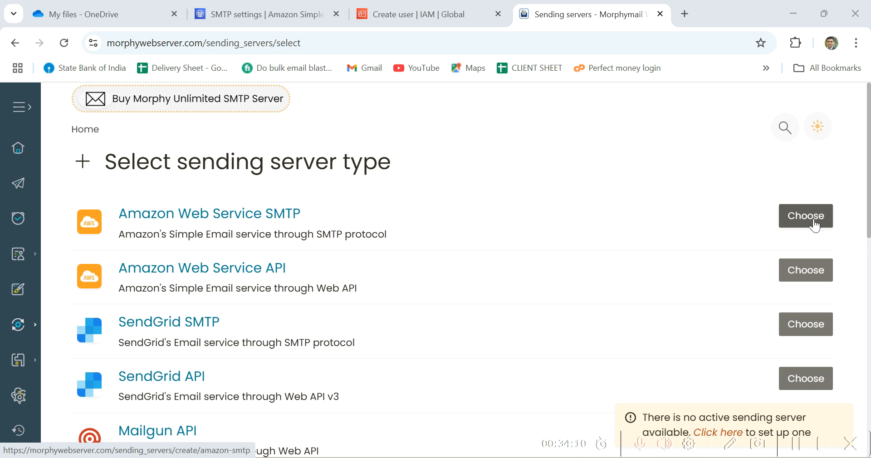
- Choose Amazon Web Service SMTP as the sending server type
click(815, 222)
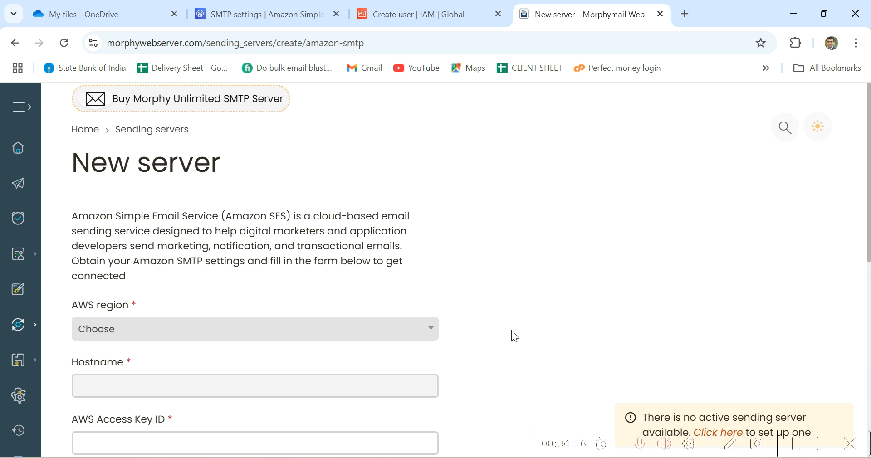
- Copy the SMTP endpoint address from the SES SMTP settings page
scroll(515, 331, down, 3)
scroll(514, 329, down, 5)
scroll(515, 329, up, 5)
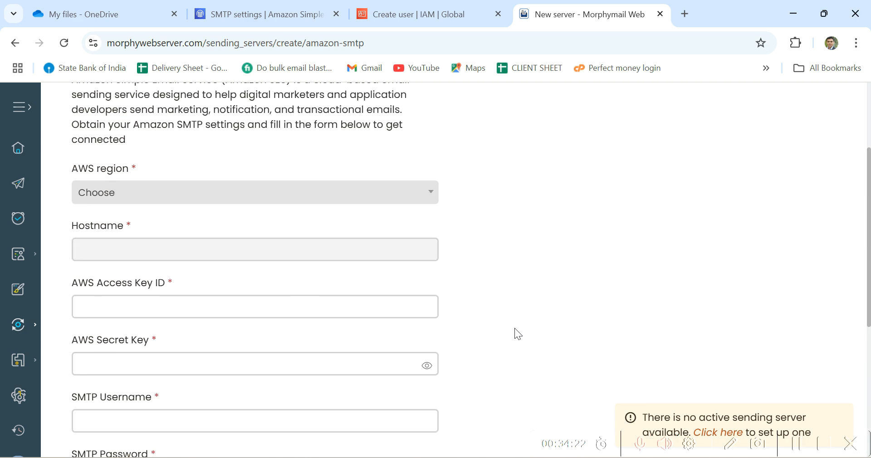
click(293, 15)
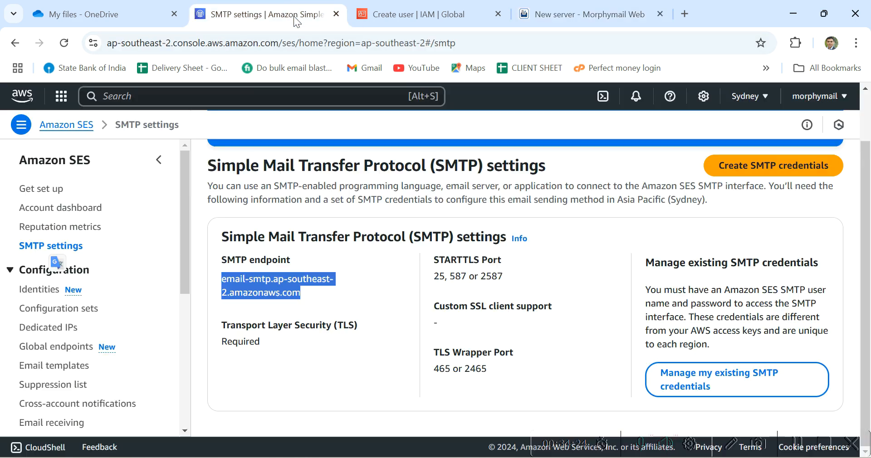
right_click(283, 292)
click(320, 92)
click(585, 14)
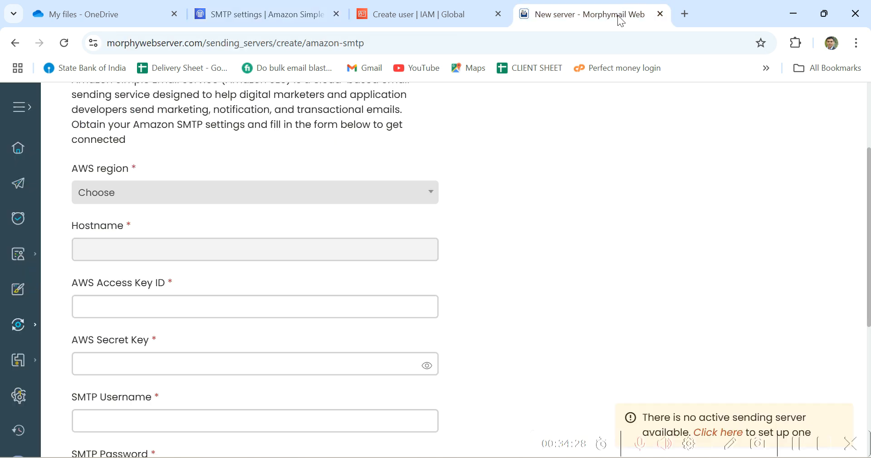
click(264, 249)
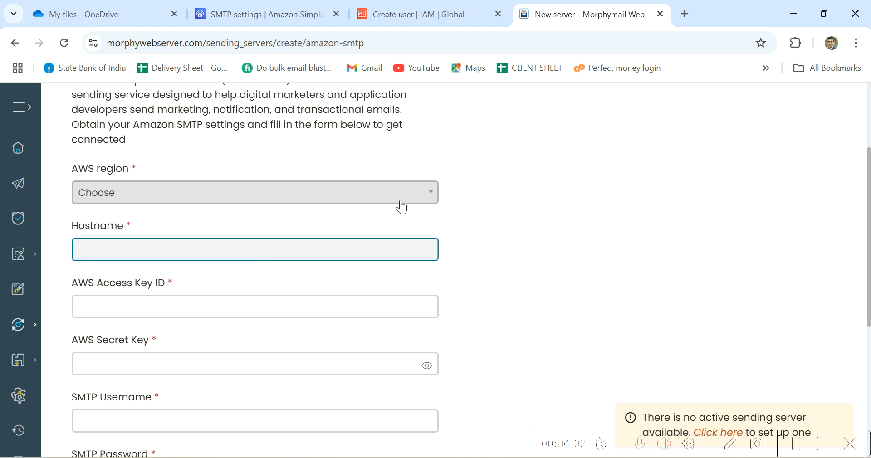
- Check the account's AWS region and set the server's AWS region to Asia Pacific (Sydney)
click(308, 20)
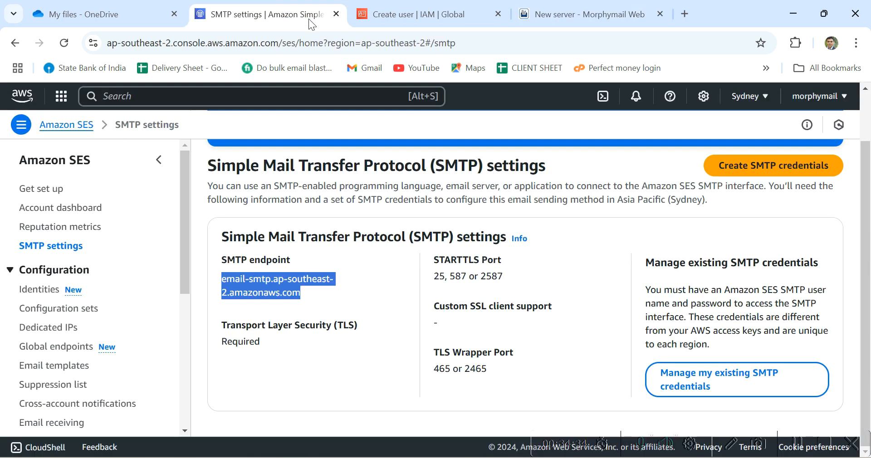
click(764, 101)
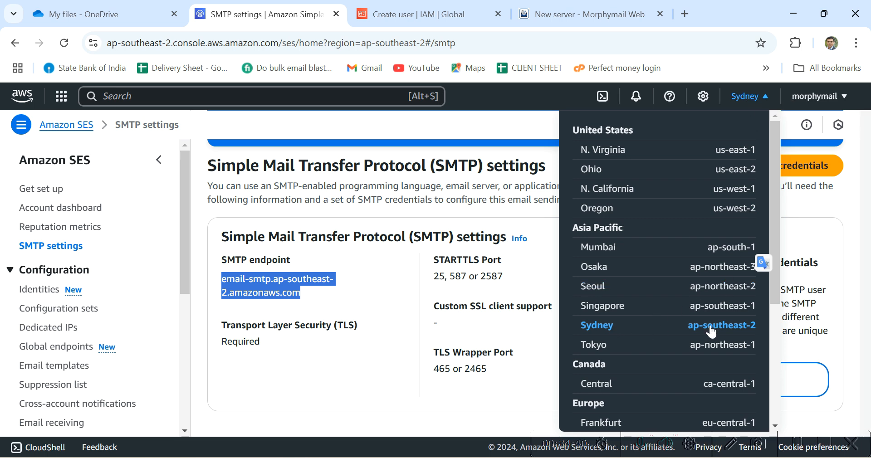
click(573, 19)
click(407, 202)
scroll(325, 283, down, 6)
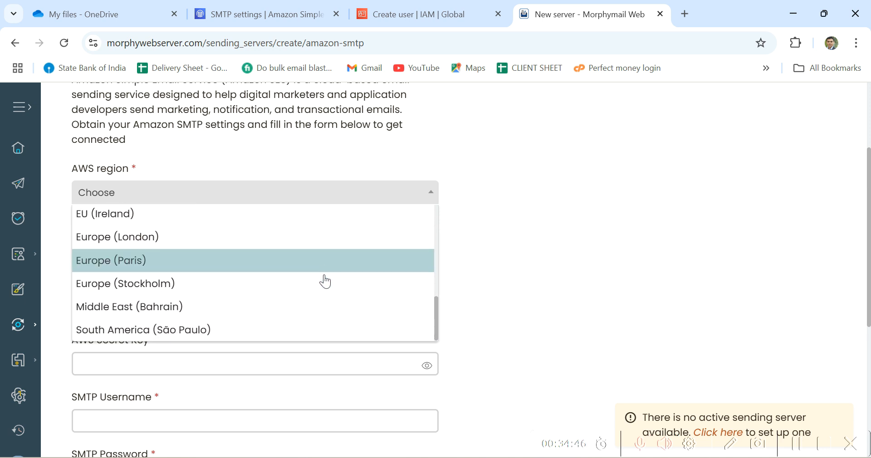
scroll(325, 283, up, 3)
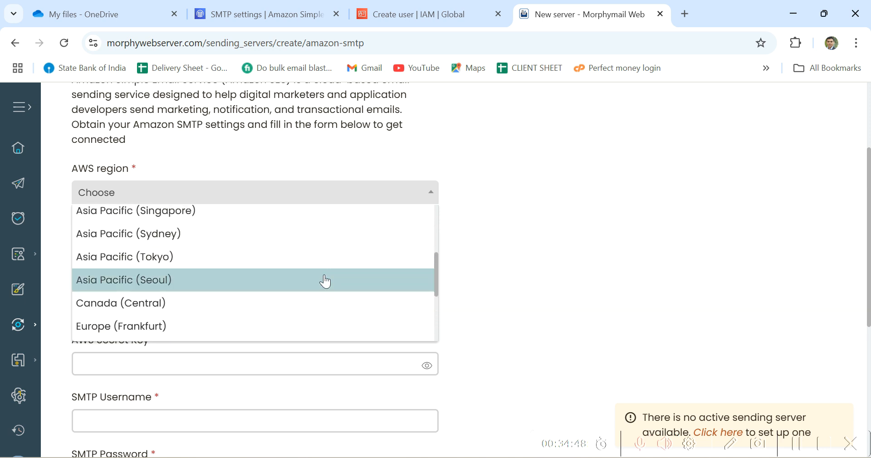
click(180, 235)
- Paste email-smtp.ap-southeast-2.amazonaws.com into the Hostname field
click(253, 256)
key(ctrl+v)
click(334, 279)
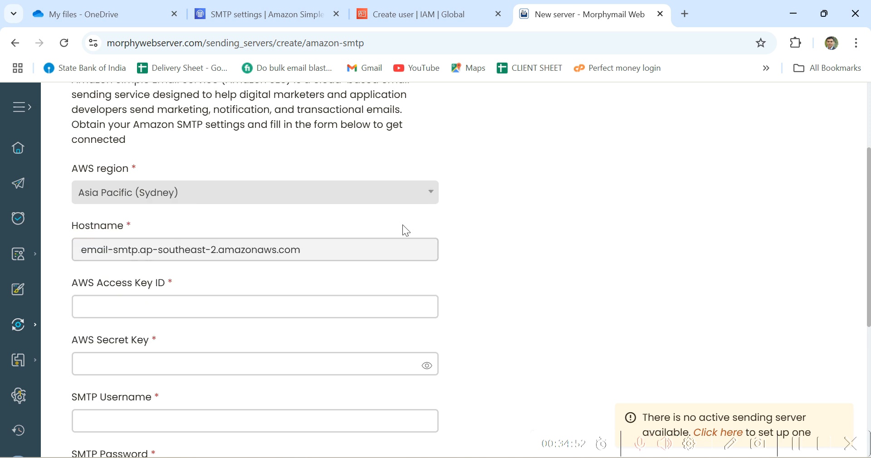
click(313, 18)
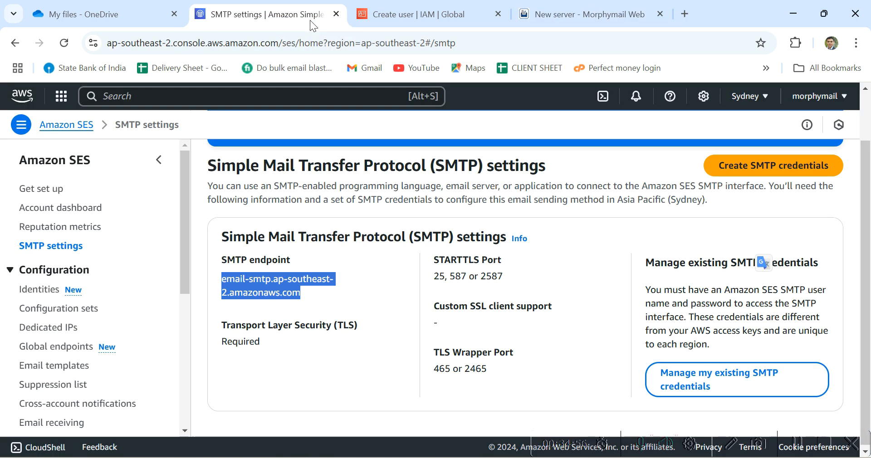
click(578, 13)
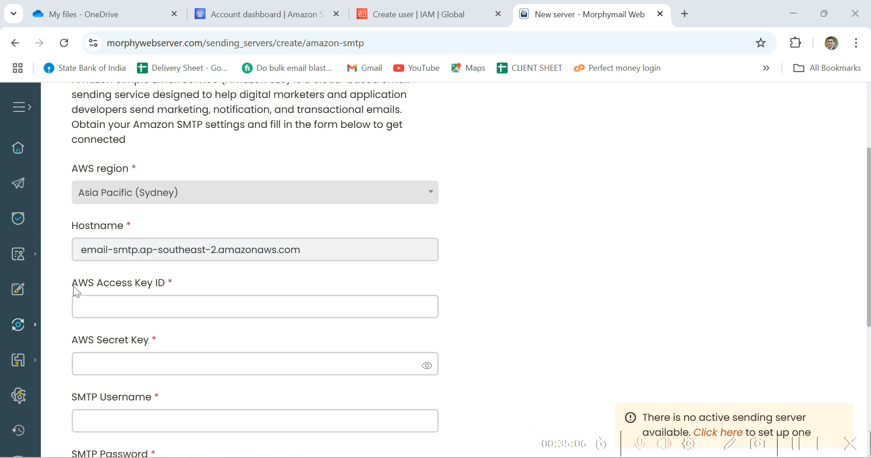
drag(70, 283, 153, 289)
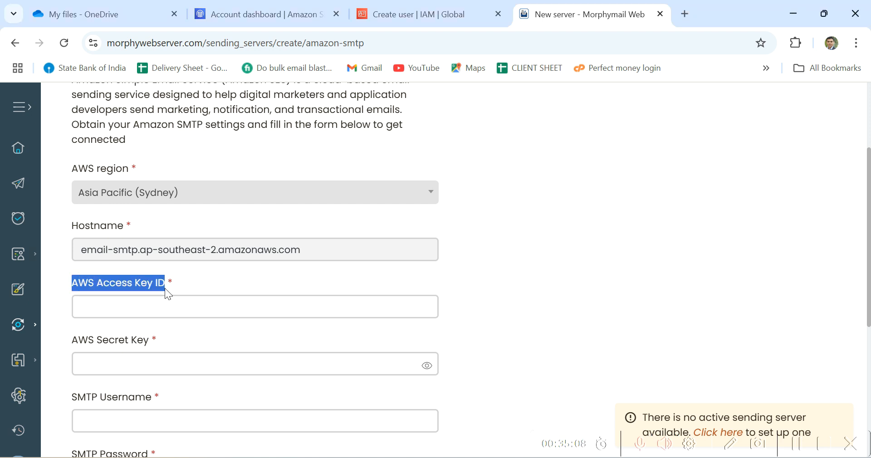
- Open the AWS account's security credentials page at its Access keys section
click(264, 10)
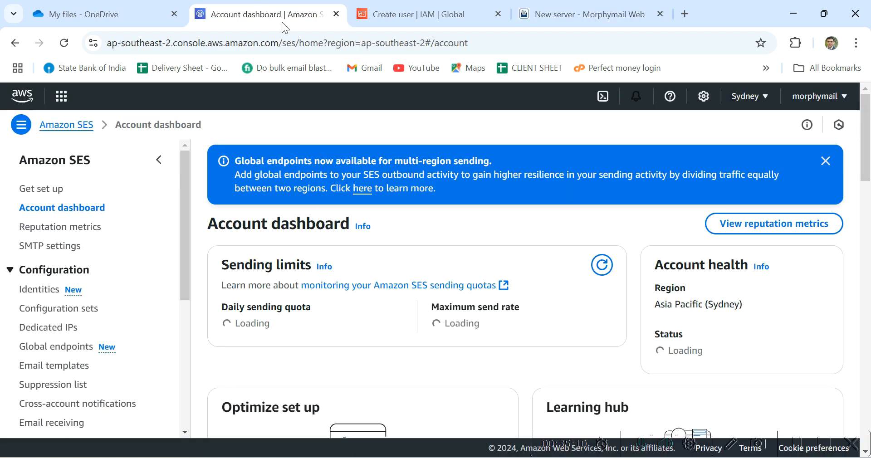
click(832, 97)
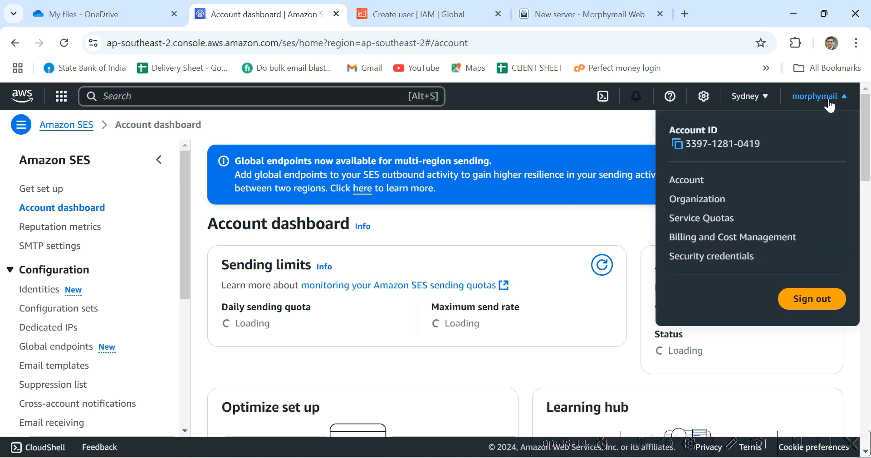
click(737, 257)
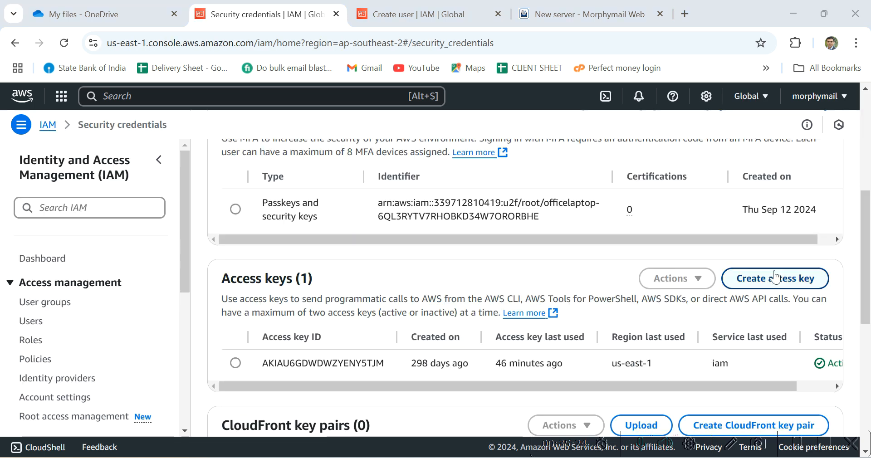
drag(224, 268, 294, 283)
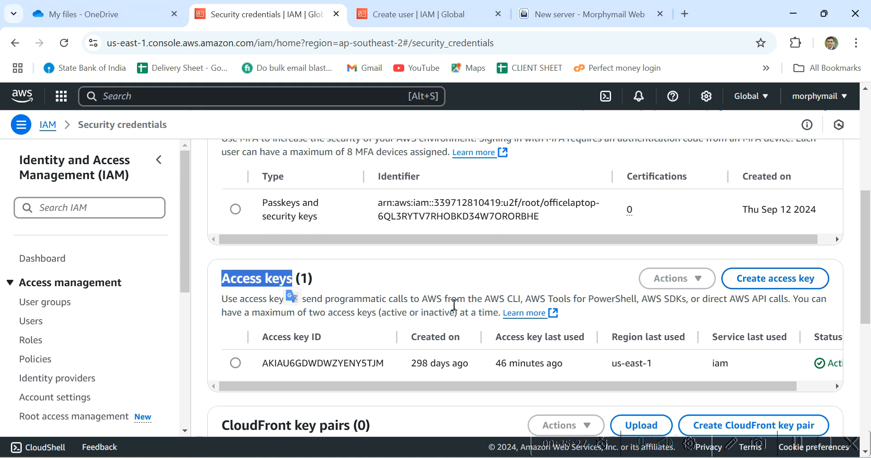
- Create a new root access key, acknowledging the warning, and select its access key ID
click(765, 284)
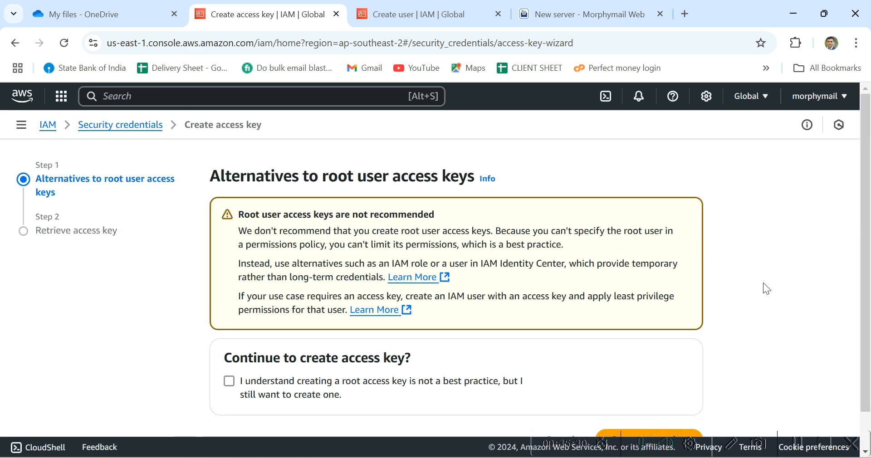
click(229, 381)
scroll(449, 344, down, 2)
click(653, 399)
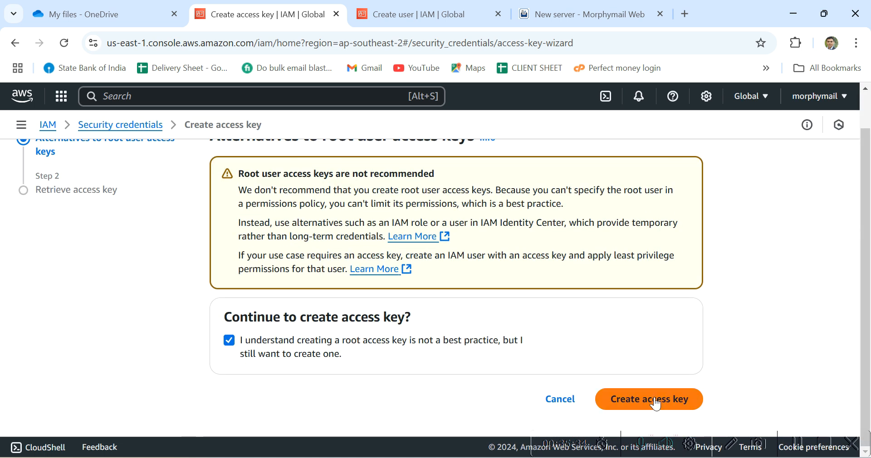
scroll(653, 394, down, 2)
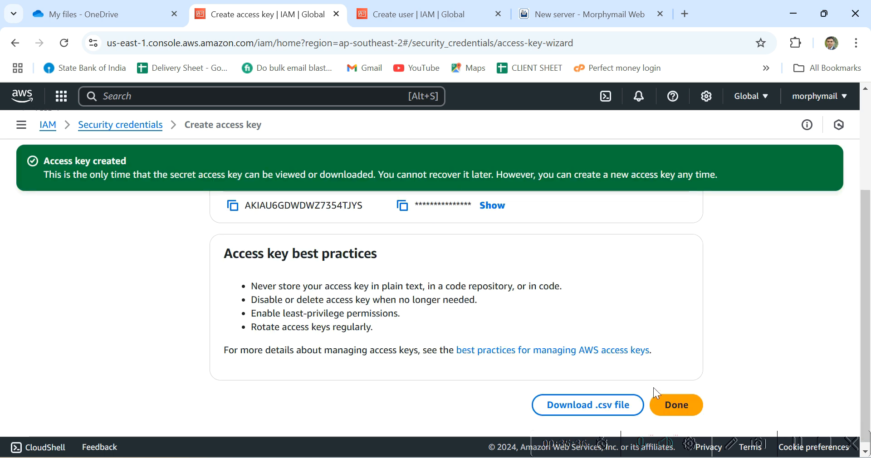
scroll(640, 318, up, 2)
scroll(638, 318, up, 1)
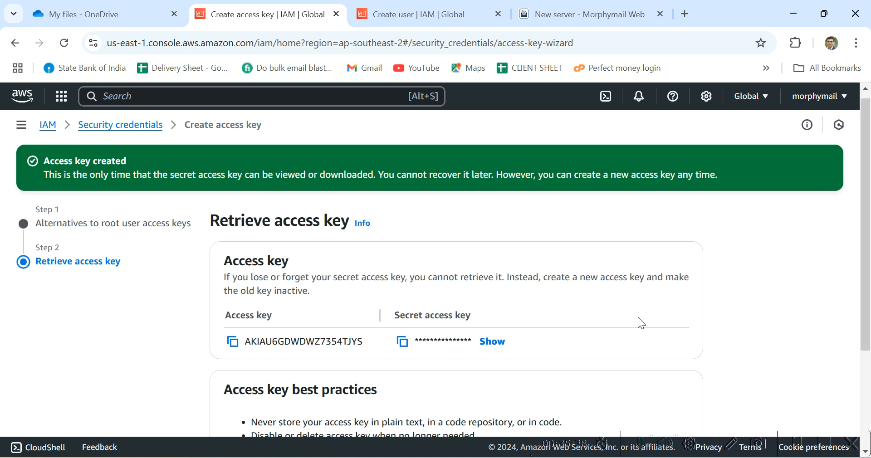
drag(277, 315, 224, 312)
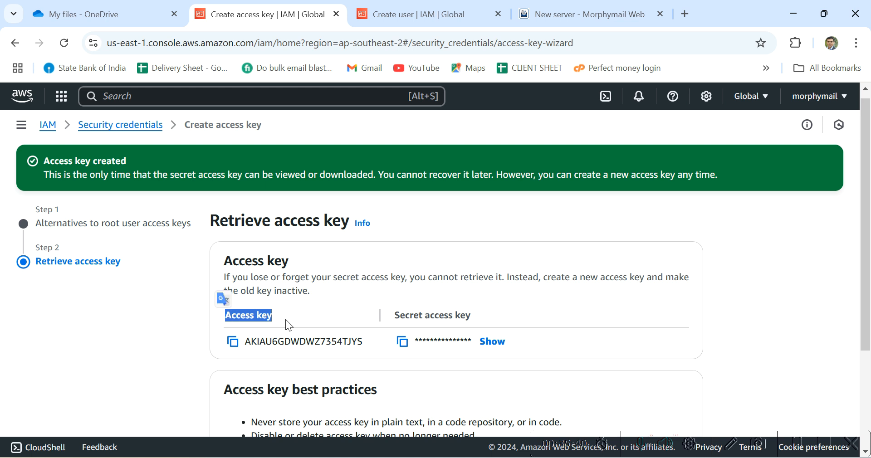
drag(481, 315, 250, 340)
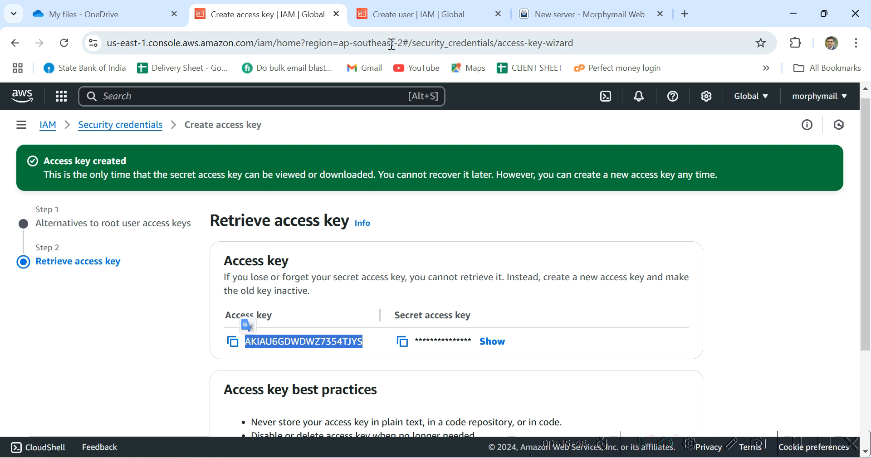
- Fill the AWS Access Key ID and AWS Secret Key fields with the new key's values
click(562, 14)
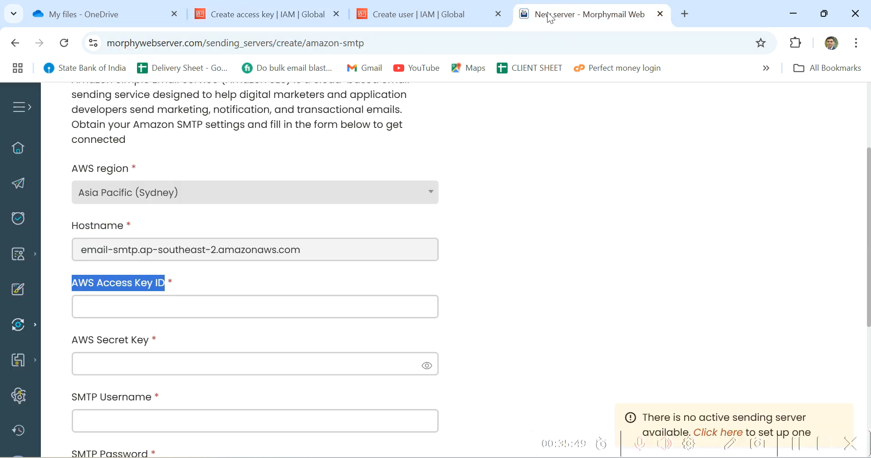
click(269, 312)
key(ctrl+v)
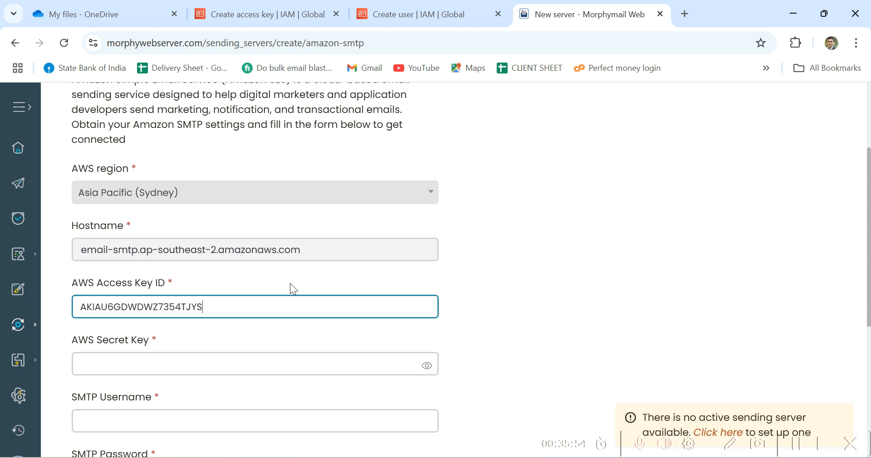
click(295, 18)
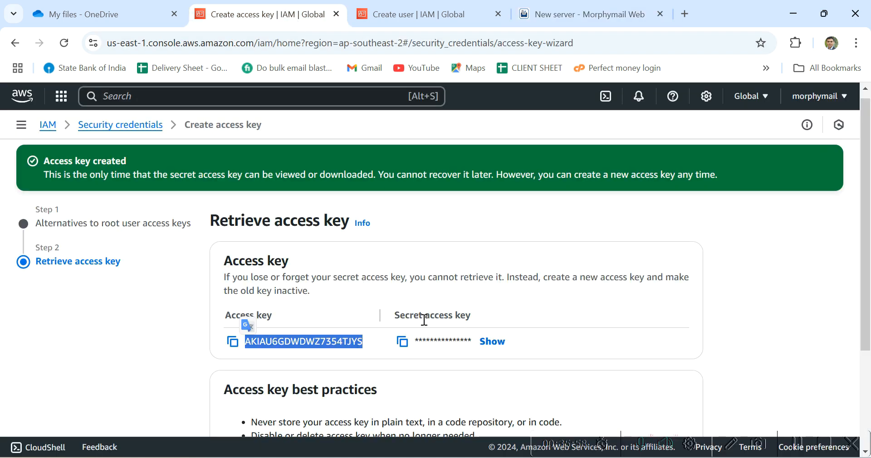
click(585, 20)
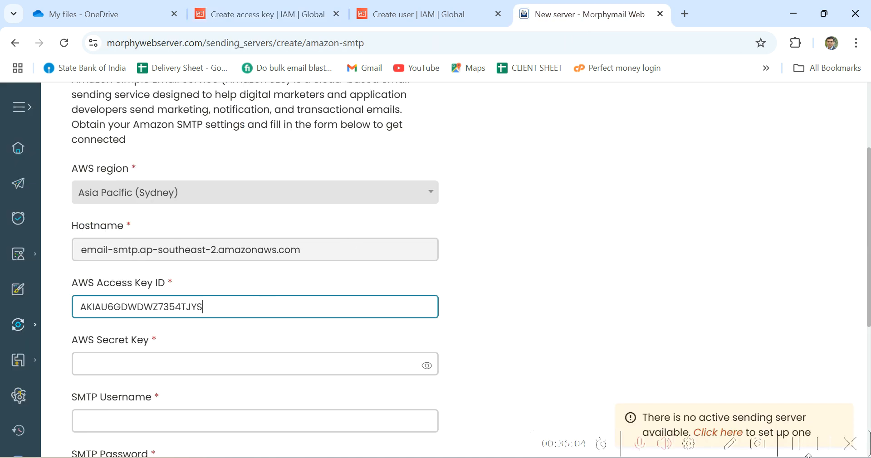
click(796, 446)
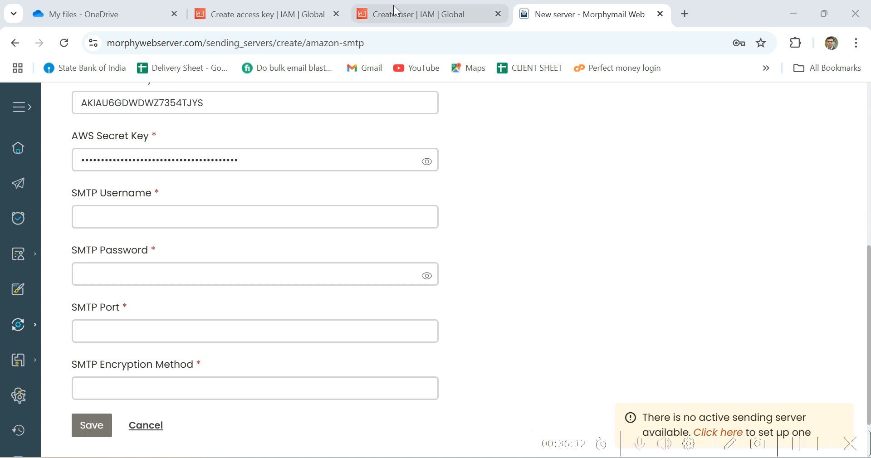
click(319, 14)
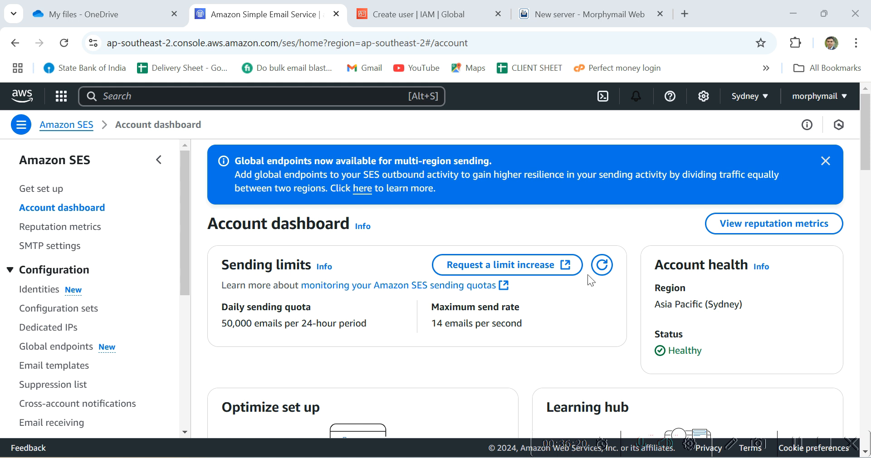
- Search 'AMAZON SIMPLE' to reopen Amazon SES and show its SMTP settings
click(247, 99)
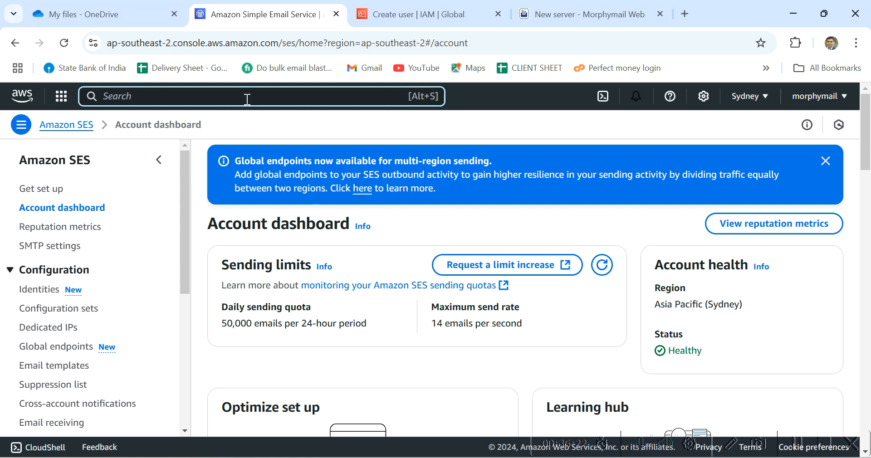
text(AMAZON SIMPLE)
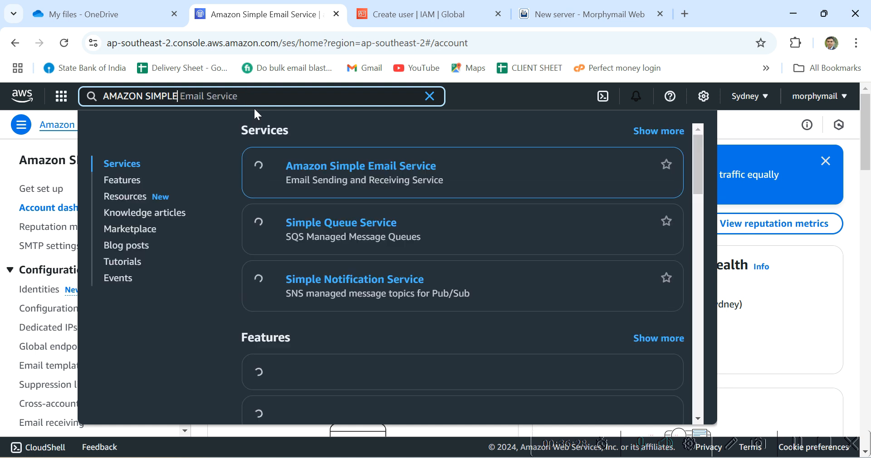
click(342, 173)
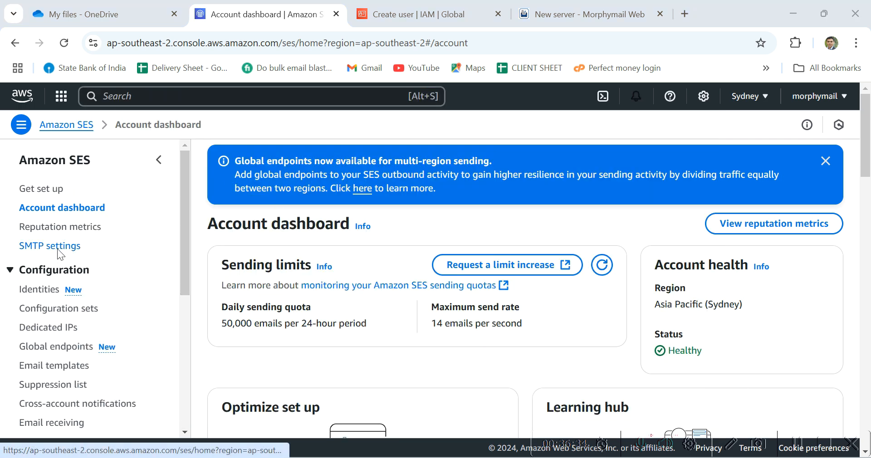
click(50, 246)
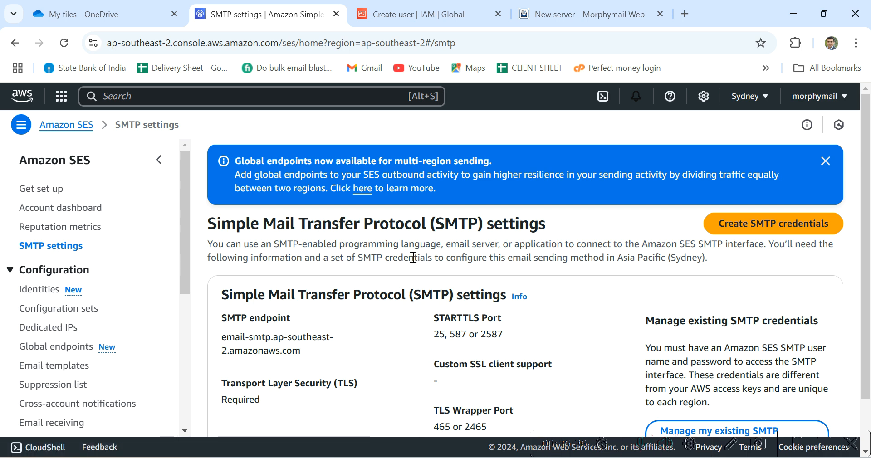
- Create an SES SMTP IAM user and select its SMTP user name
click(745, 233)
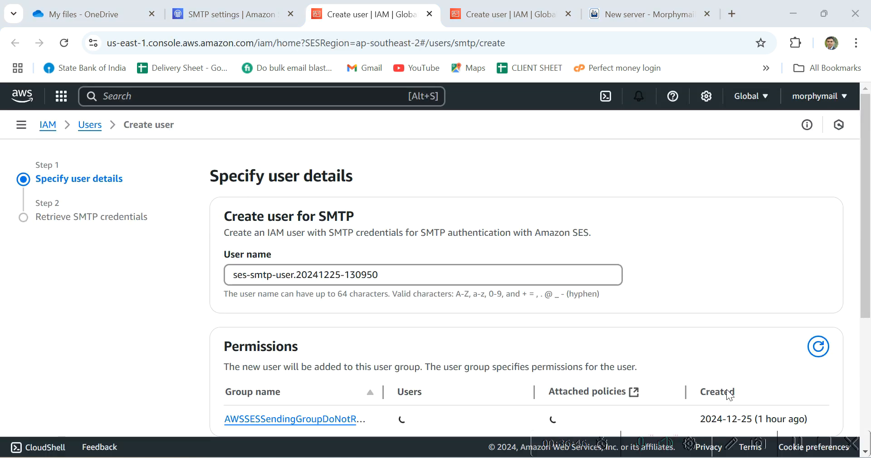
scroll(626, 304, down, 1)
scroll(626, 304, up, 1)
scroll(626, 305, down, 1)
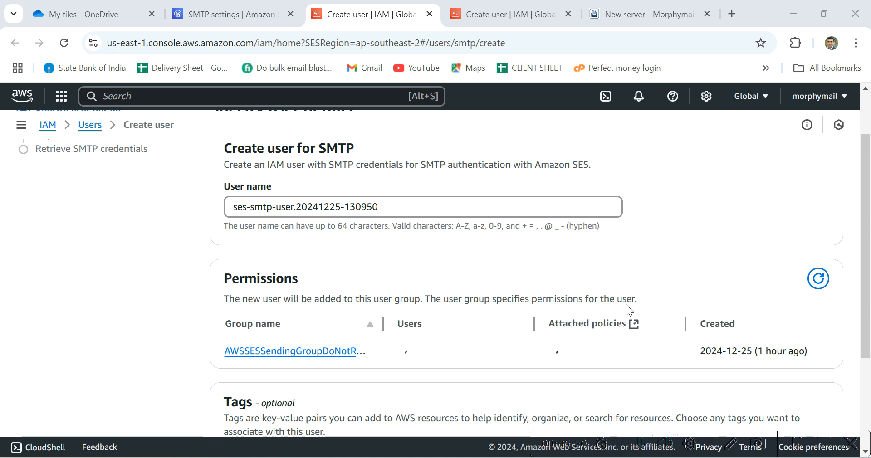
scroll(626, 304, up, 1)
scroll(626, 306, down, 3)
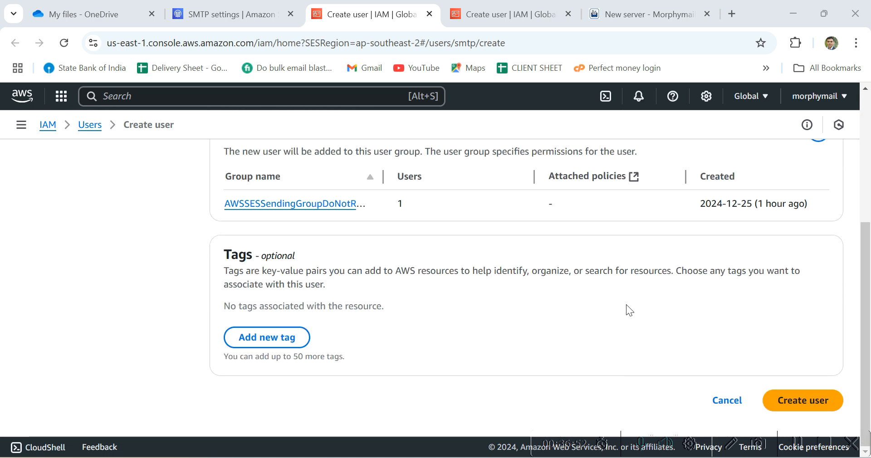
click(815, 410)
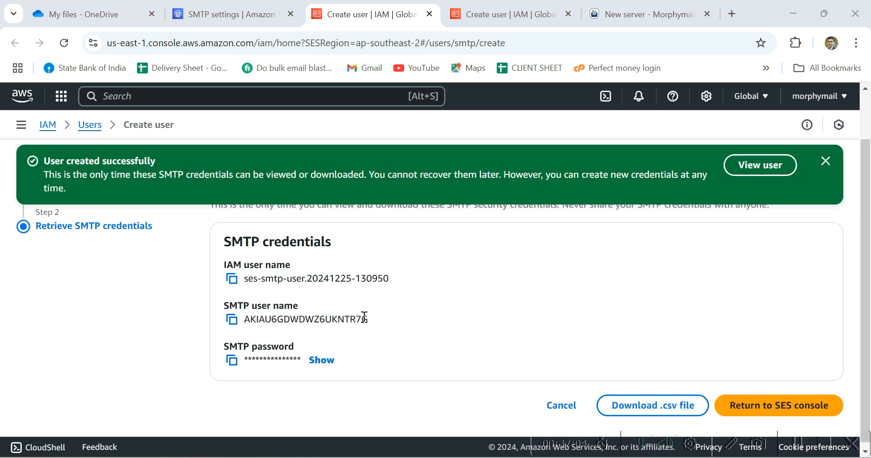
drag(369, 319, 245, 318)
key(ctrl+c)
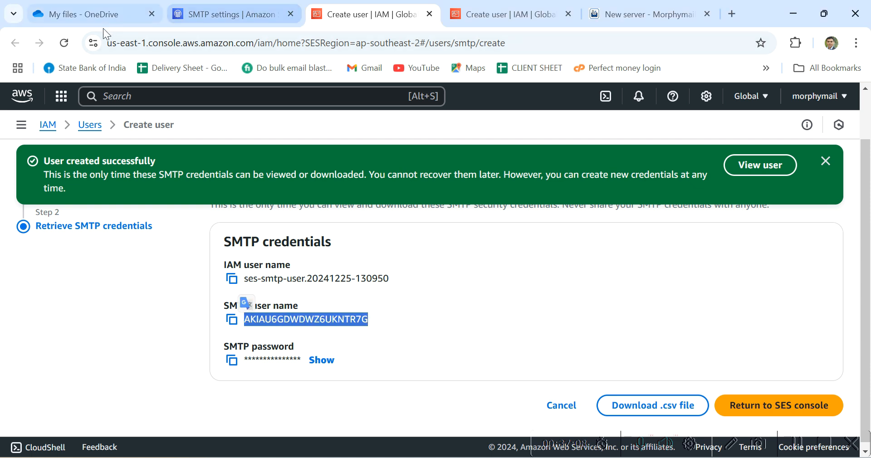
- Paste the SMTP user name into SMTP Username and review the new SMTP credentials
click(673, 10)
click(268, 212)
key(ctrl+v)
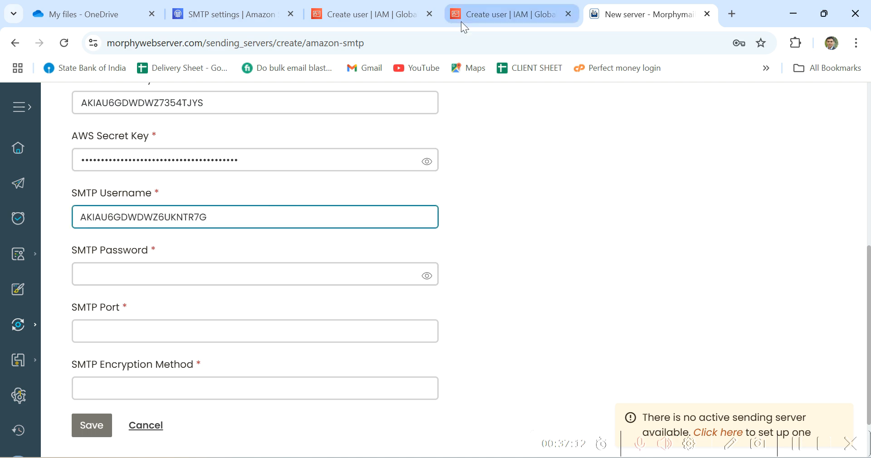
click(263, 15)
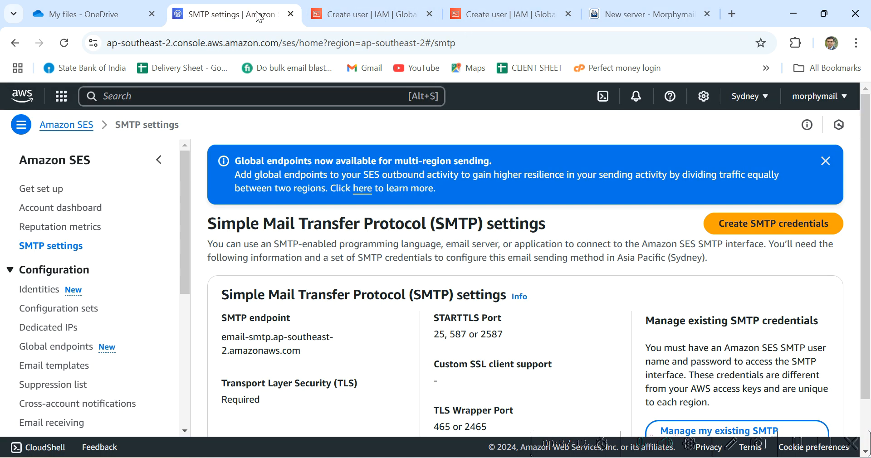
click(340, 15)
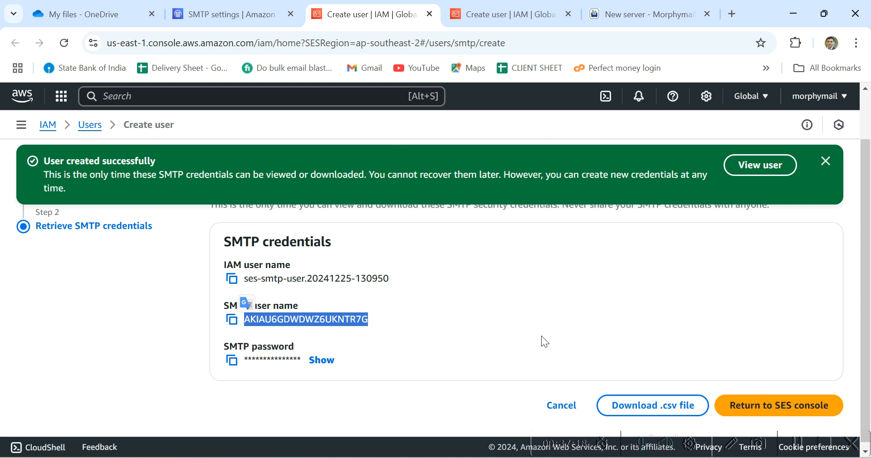
key(ctrl+5)
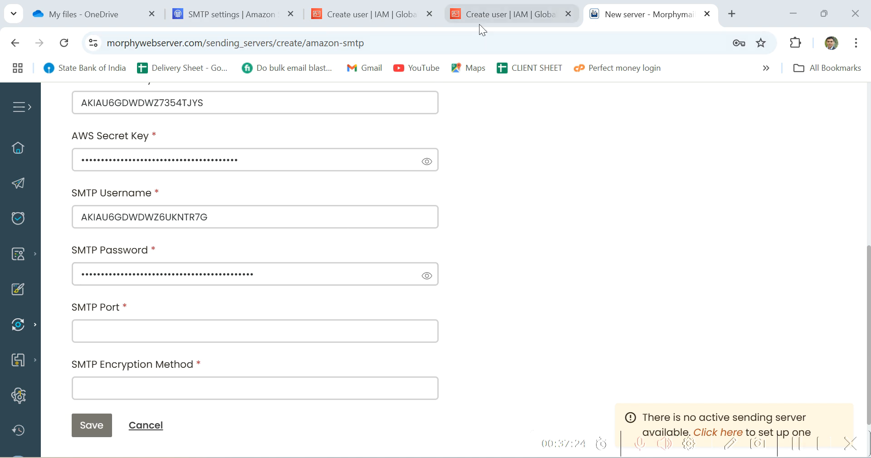
click(488, 14)
click(831, 415)
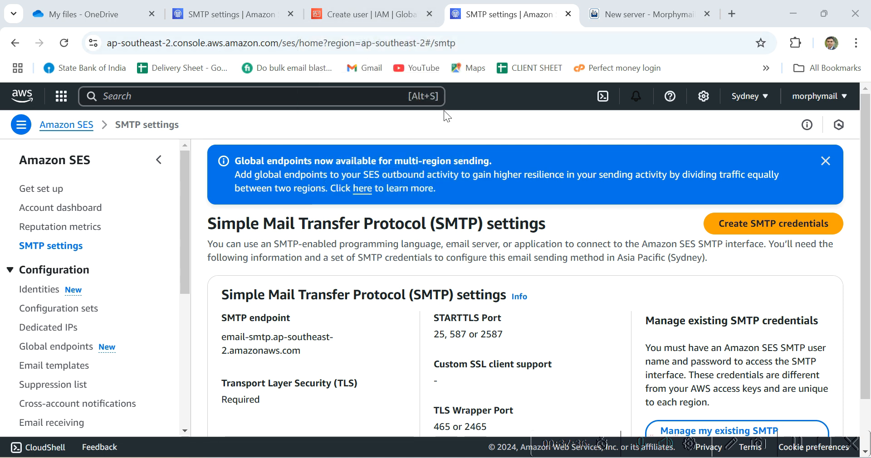
click(366, 17)
click(262, 22)
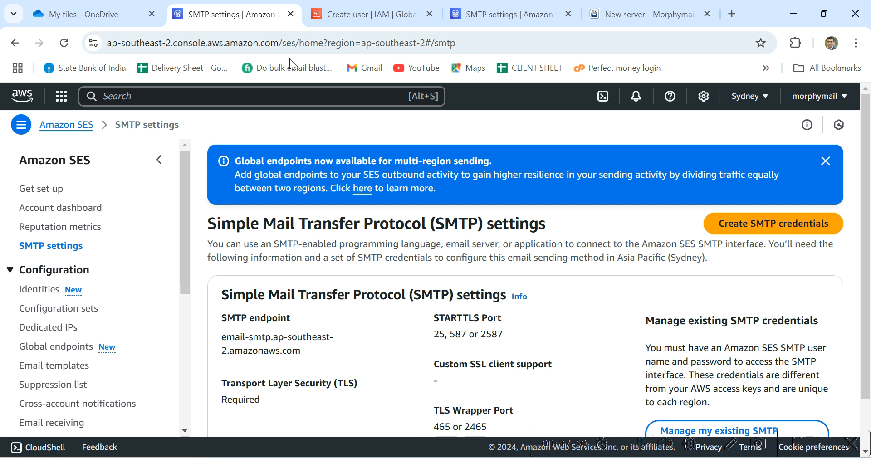
click(614, 14)
- Set SMTP port 587 and TLS encryption, then save the server
click(307, 328)
text(587)
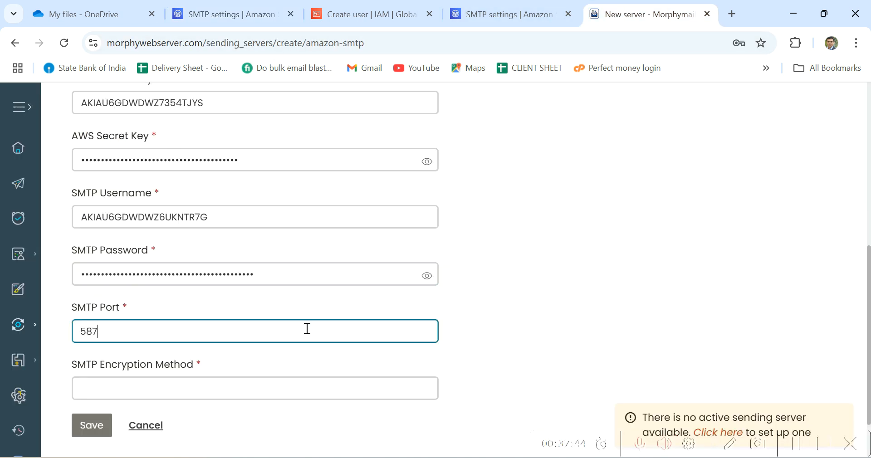
click(287, 385)
text(TLS)
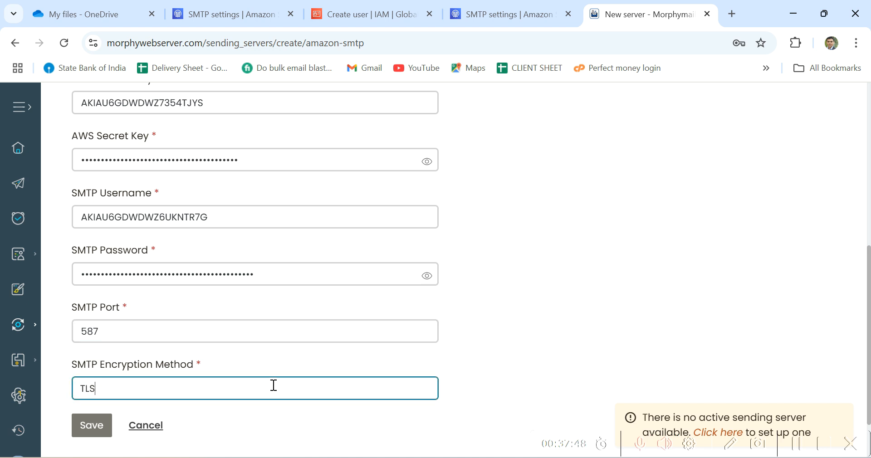
click(90, 434)
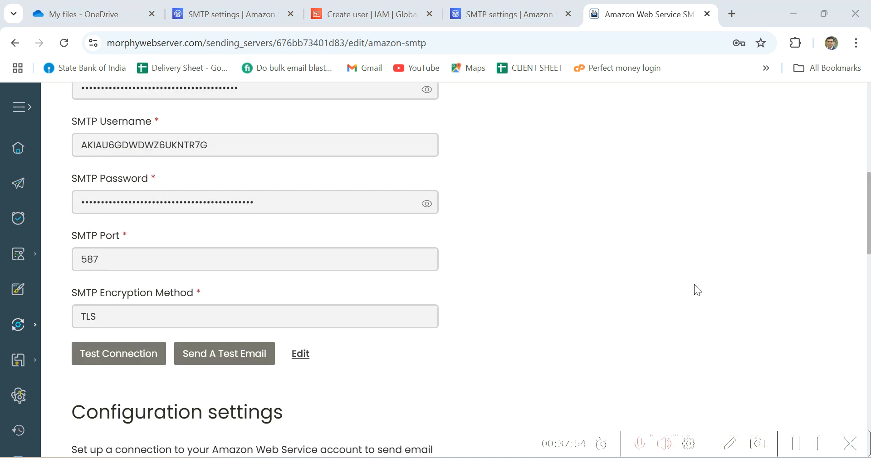
- Test the saved server's connection and dismiss the Success message
click(153, 360)
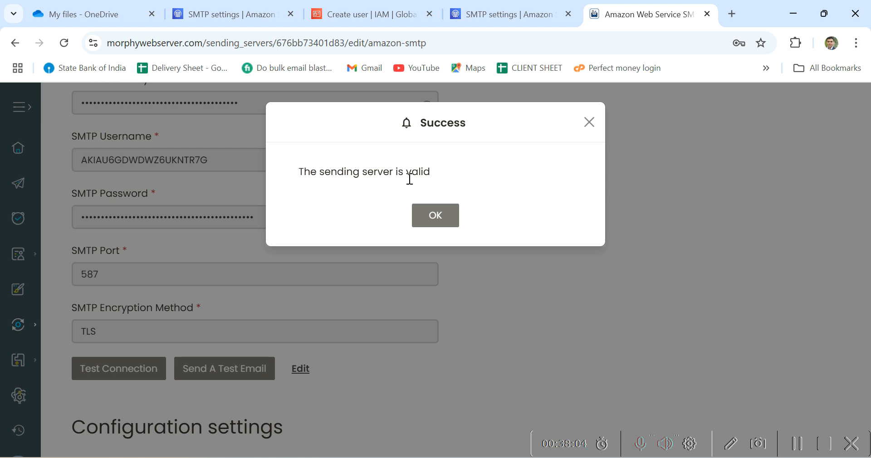
click(436, 218)
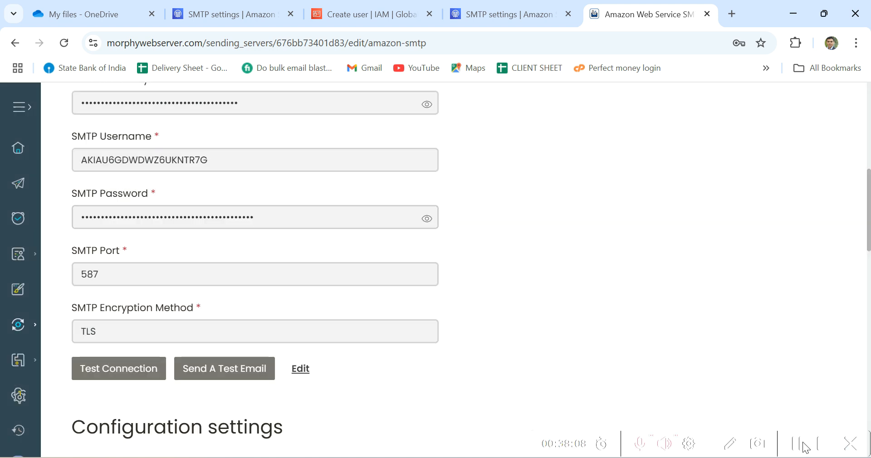
- Enable 'Allow verifying user's own email addresses against AWS' and save the server
scroll(806, 452, down, 1)
scroll(551, 340, down, 3)
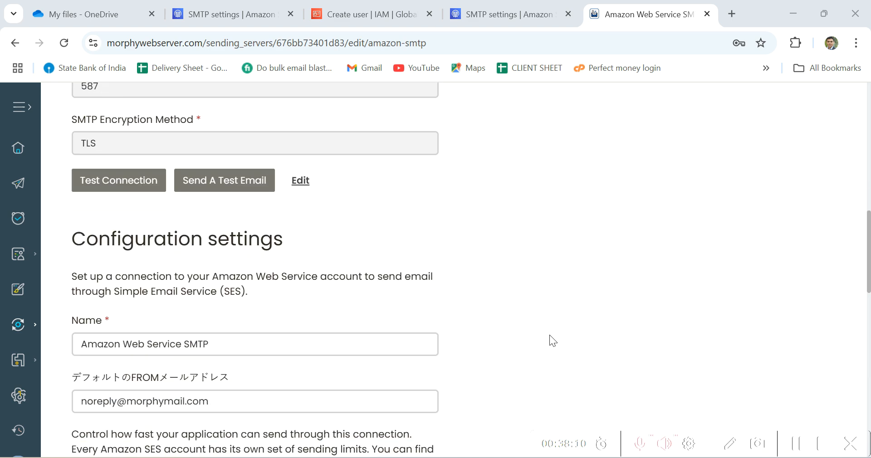
scroll(549, 336, down, 1)
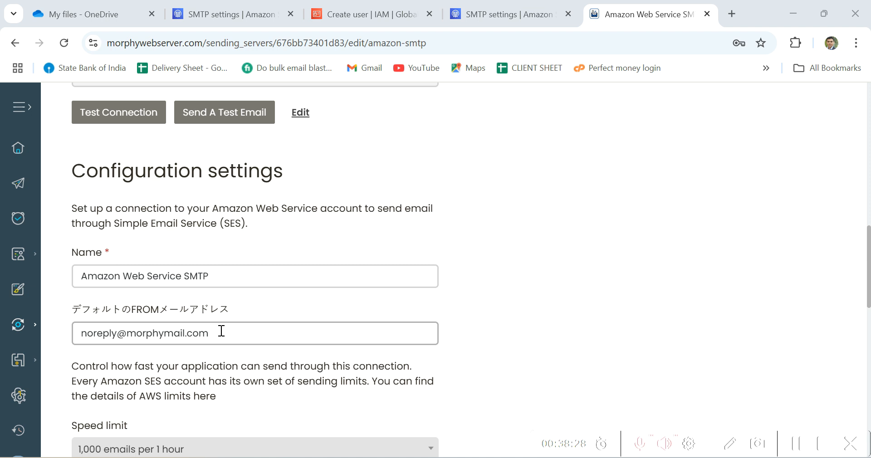
scroll(221, 331, down, 3)
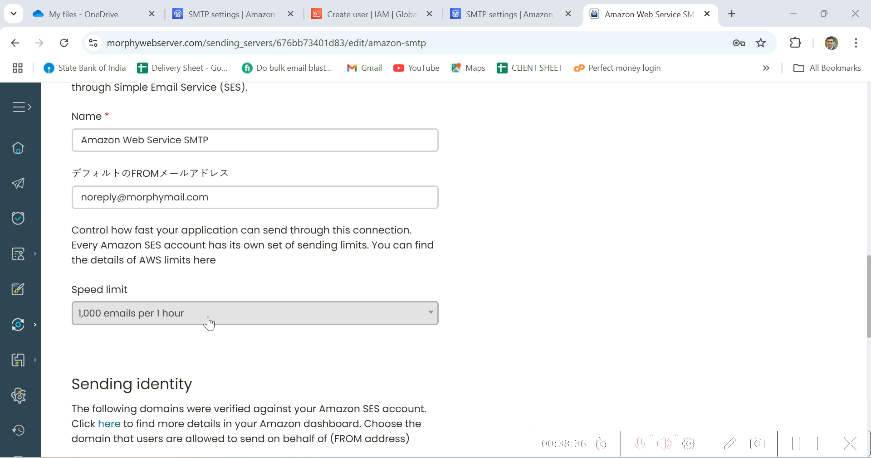
scroll(205, 321, down, 5)
scroll(209, 316, down, 3)
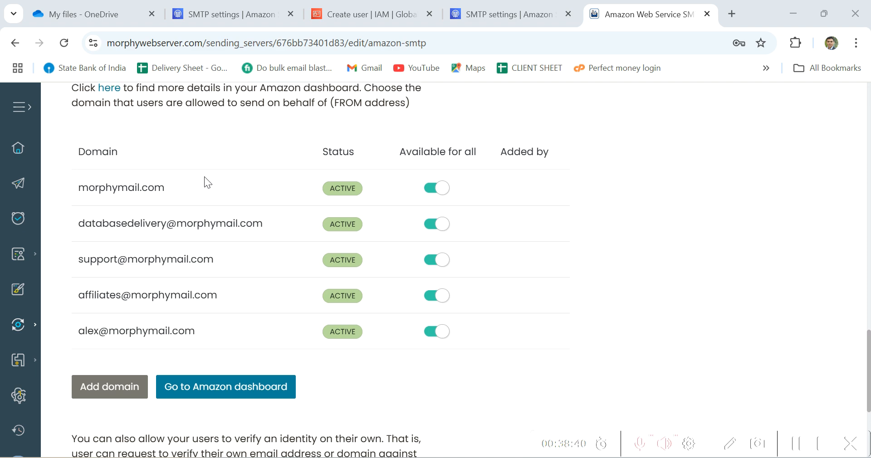
scroll(204, 178, up, 3)
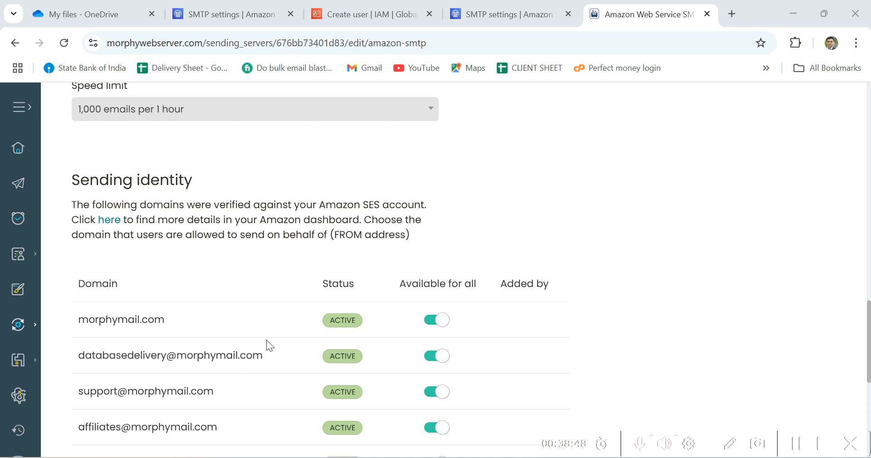
scroll(266, 339, down, 7)
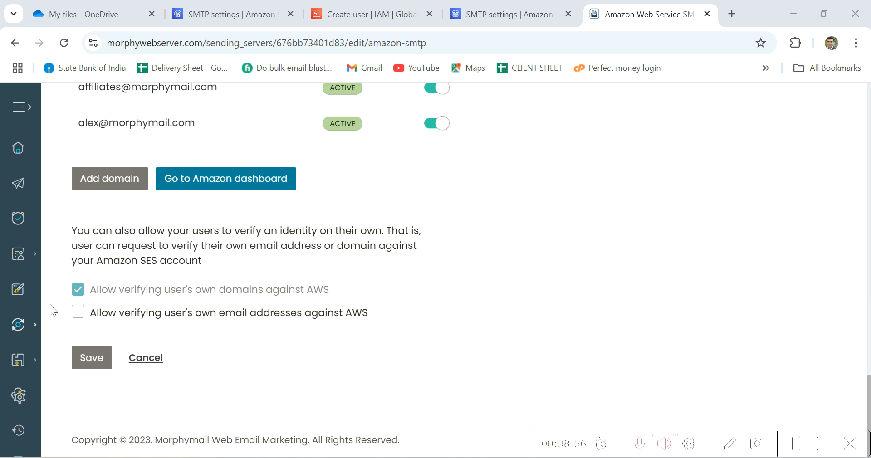
click(86, 312)
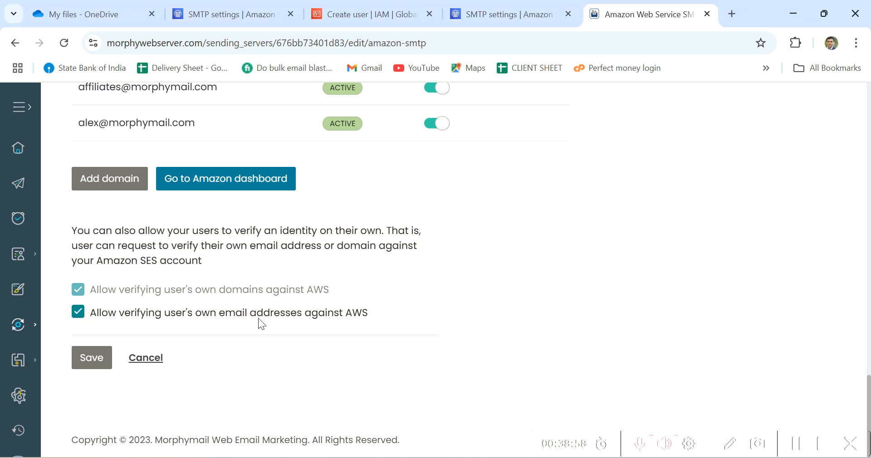
click(93, 365)
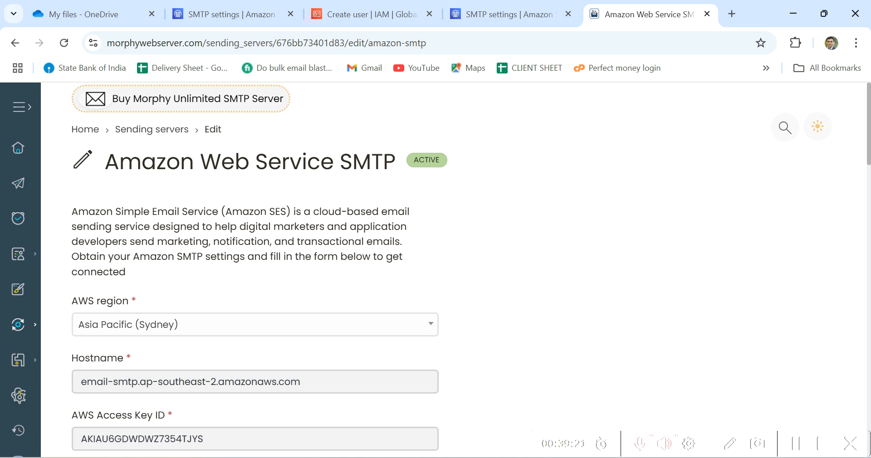
click(798, 447)
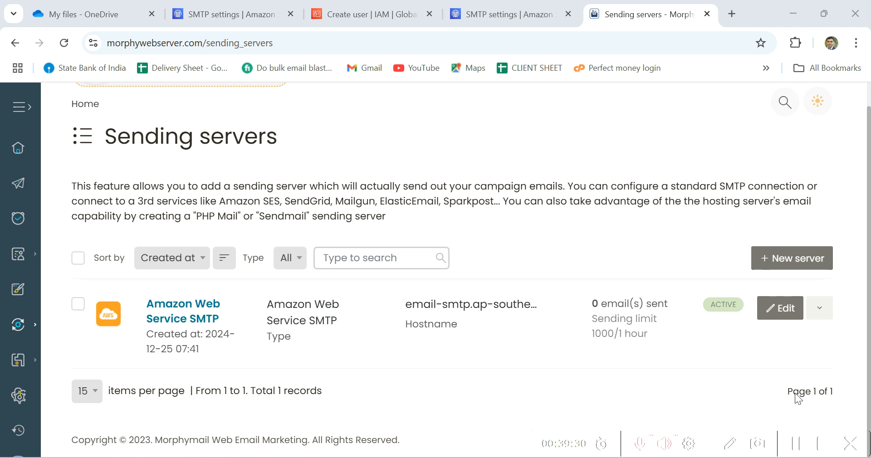
- Start a new Amazon Web Service API sending server, then follow the form's link to the Morphymail homepage
click(814, 272)
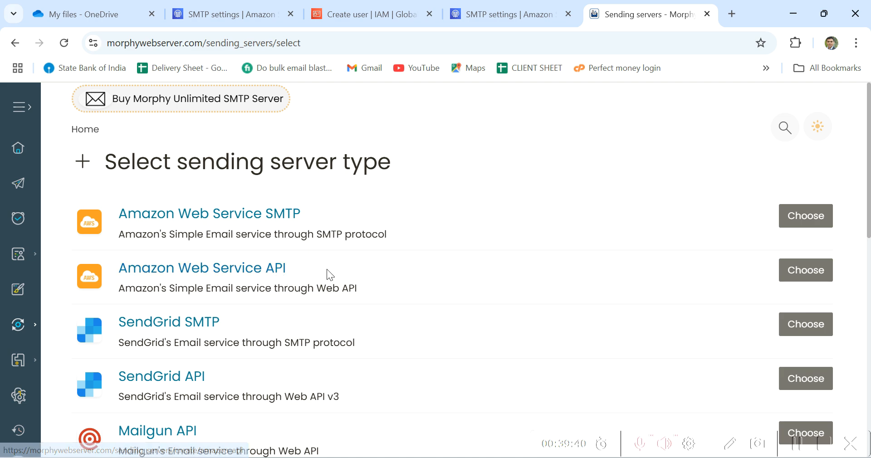
click(813, 276)
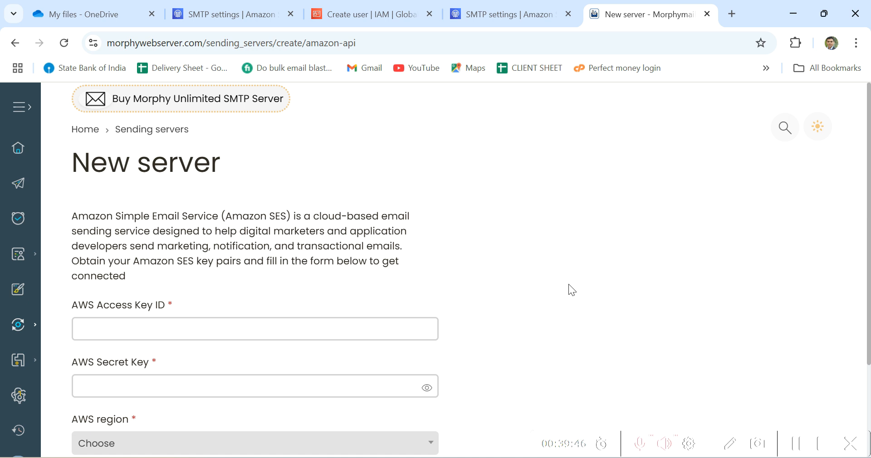
scroll(568, 285, down, 2)
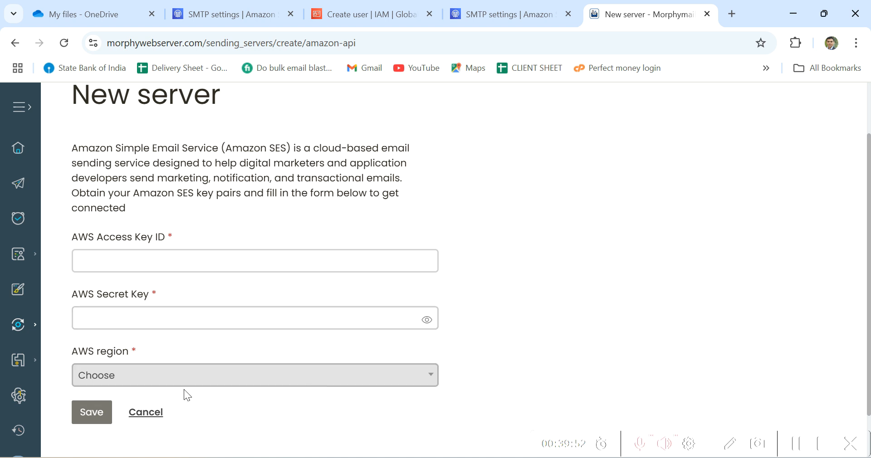
scroll(200, 359, down, 2)
scroll(198, 355, up, 2)
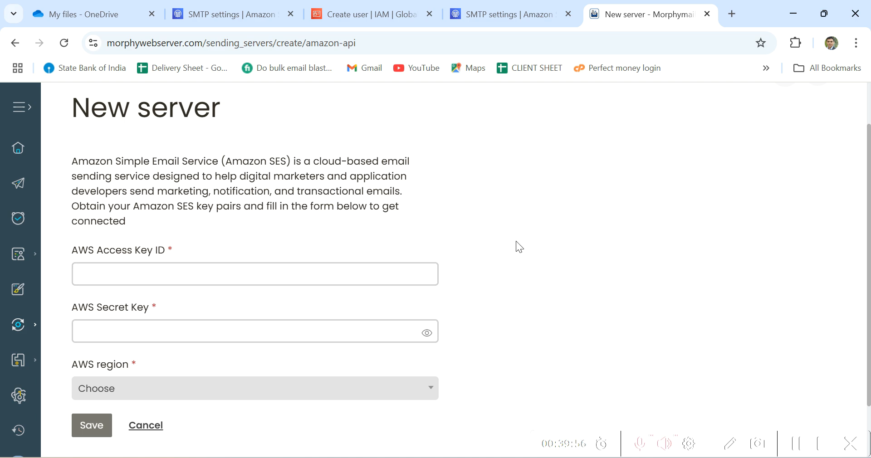
click(800, 444)
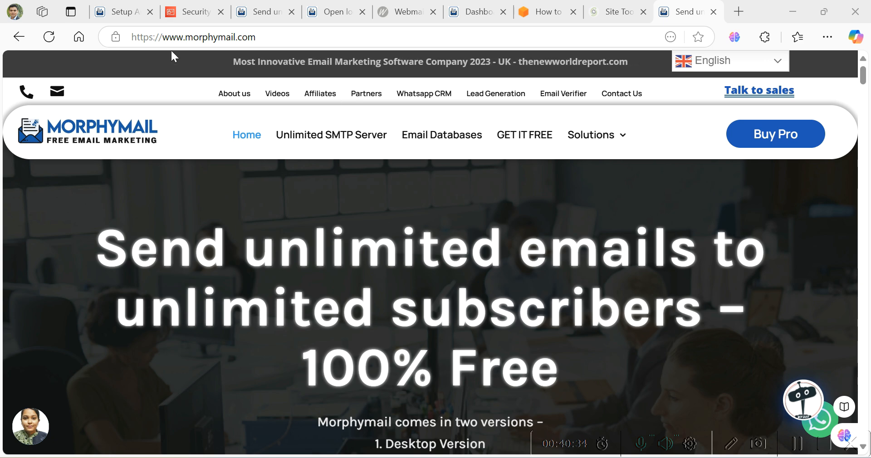
- Go to the morphymail.com Video Tutorials page from the top navigation
click(274, 97)
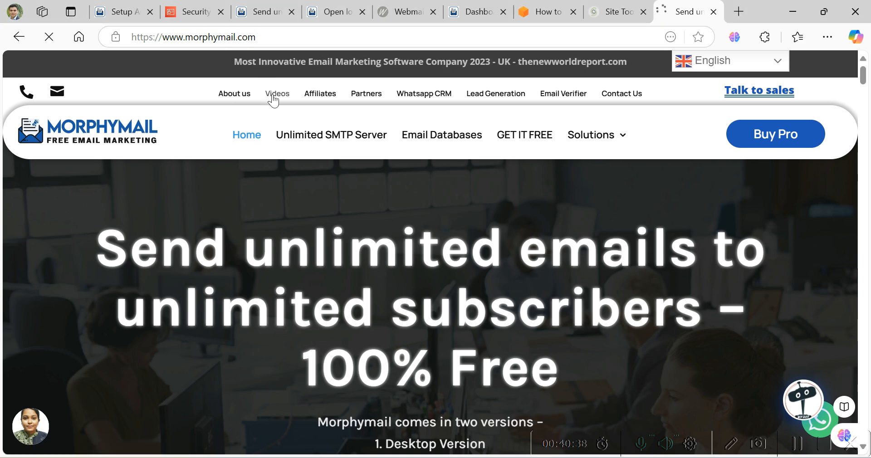